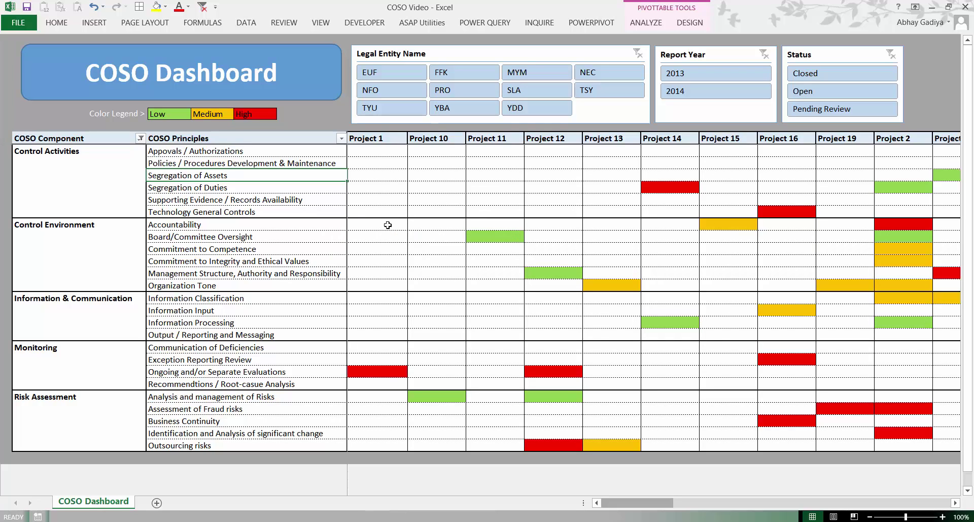
Step: Add a new worksheet and insert four PivotCharts into it from the PowerPivot window, located at cell C14 of Sheet1
left_click(157, 503)
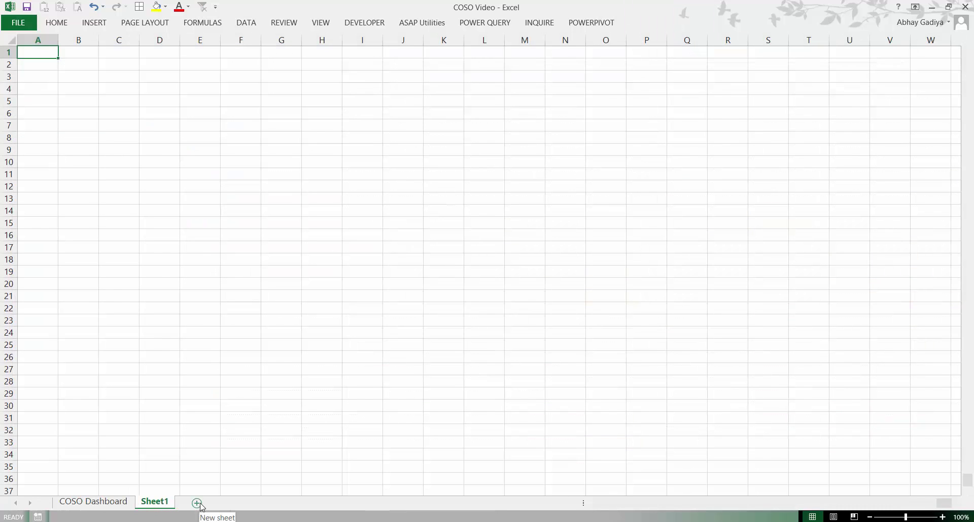
mouse_move(413, 517)
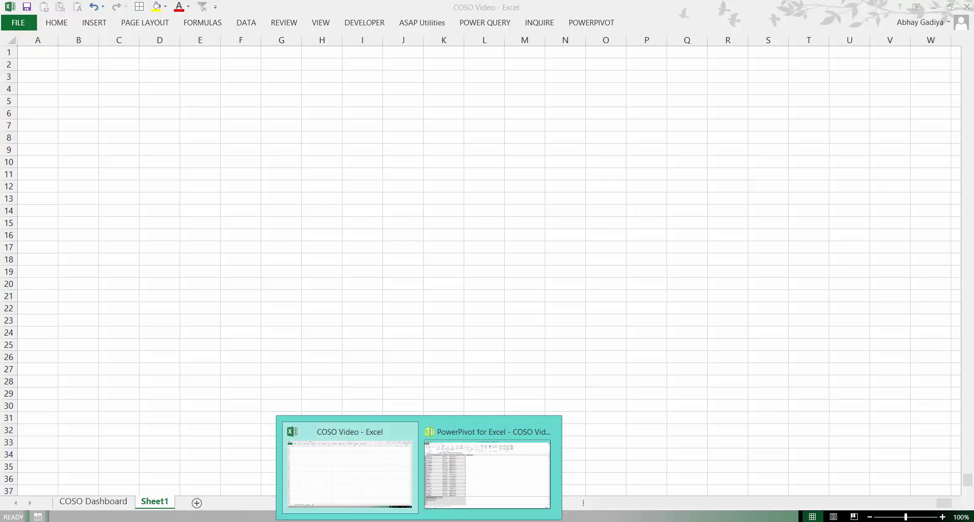
left_click(453, 469)
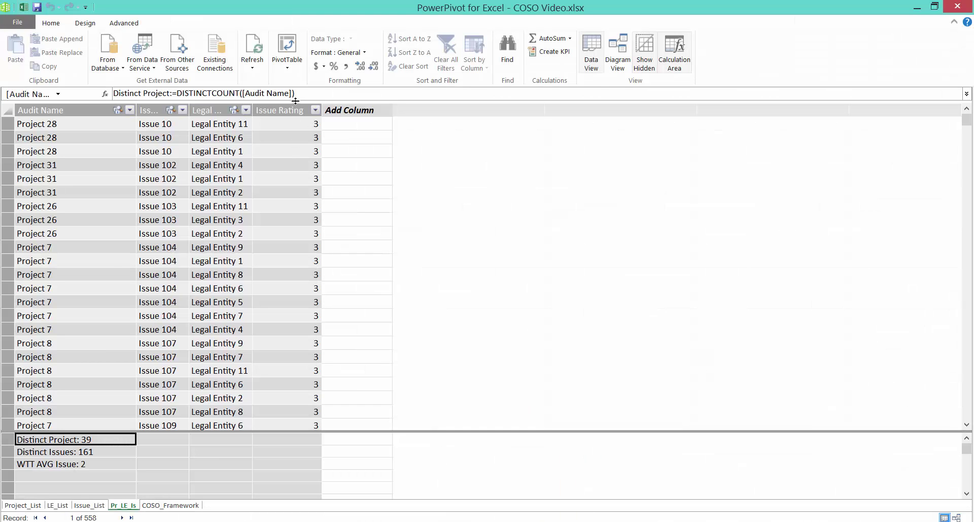
left_click(288, 68)
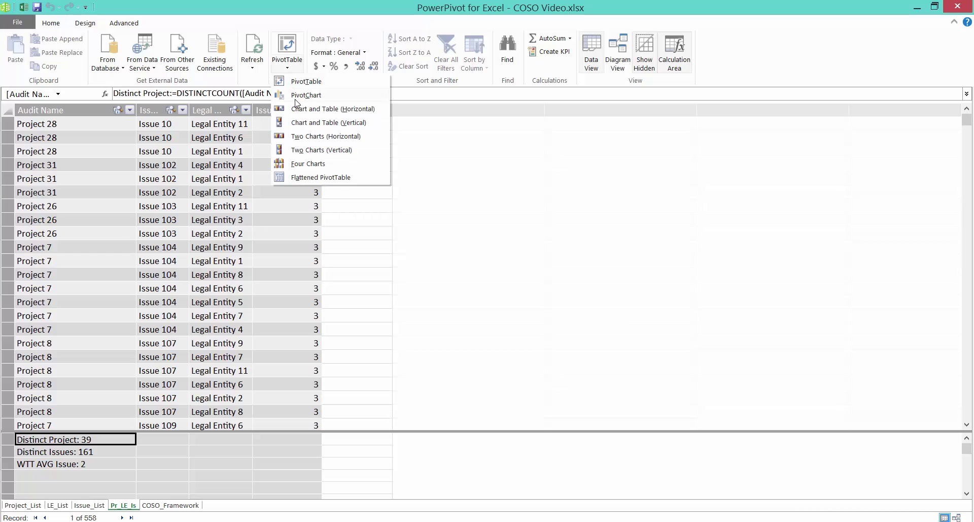
left_click(307, 163)
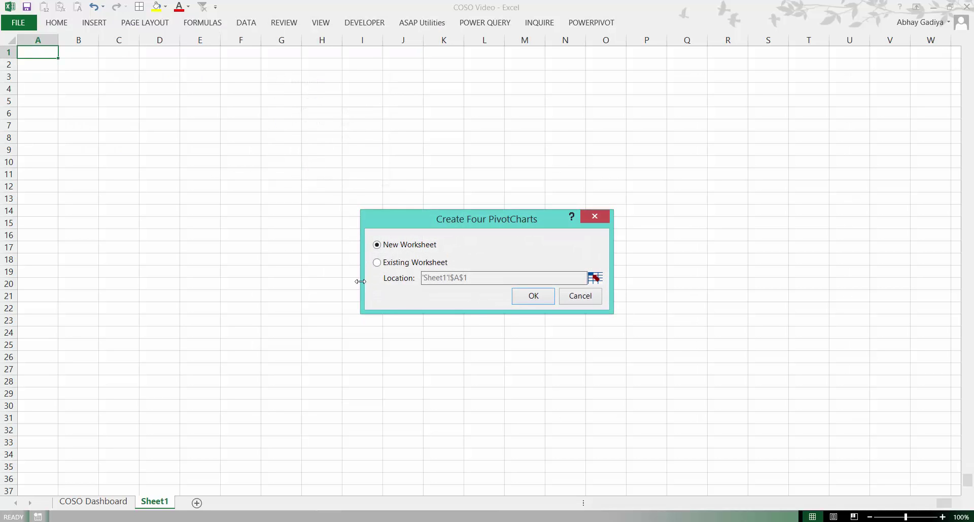
left_click(391, 267)
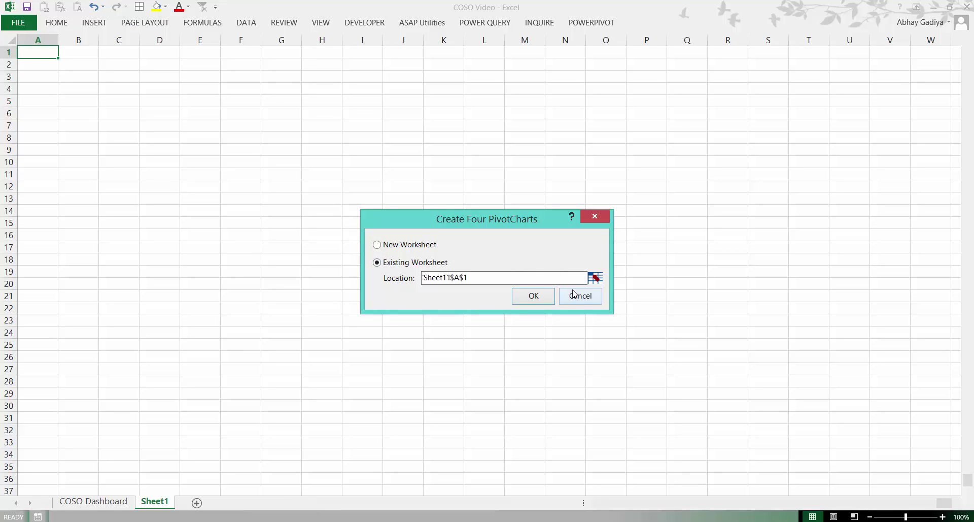
left_click(595, 282)
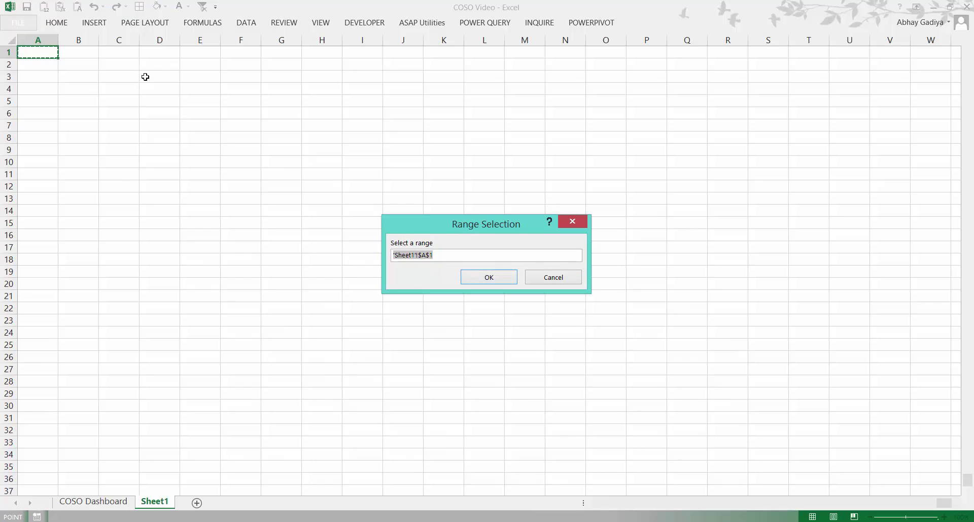
left_click(118, 213)
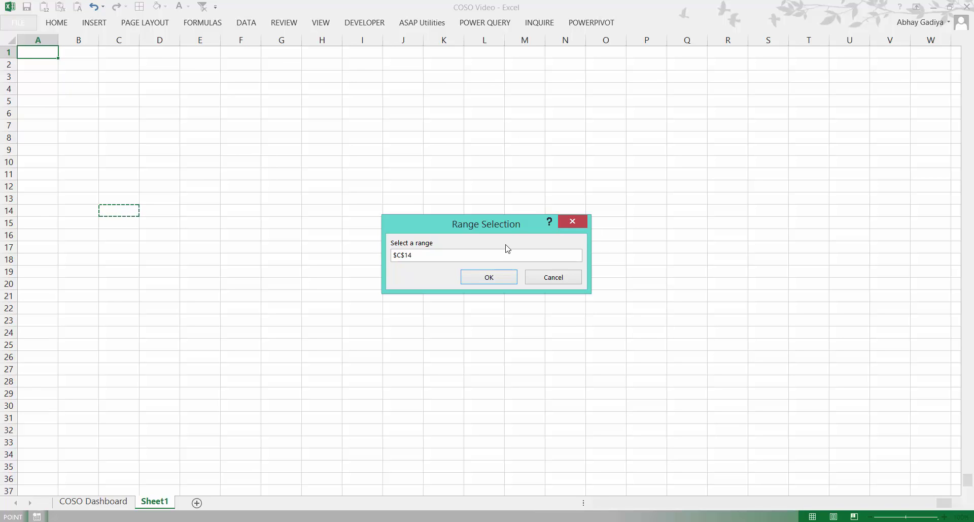
left_click(498, 282)
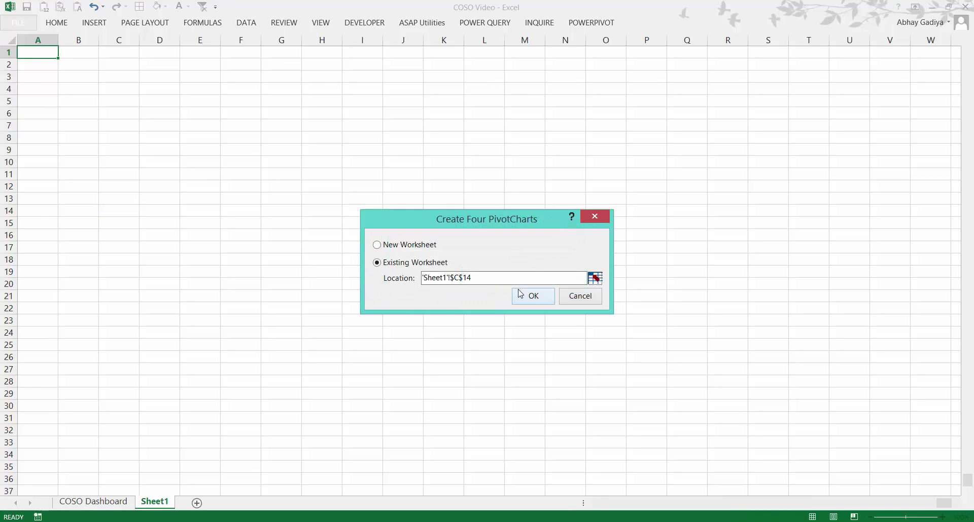
left_click(527, 295)
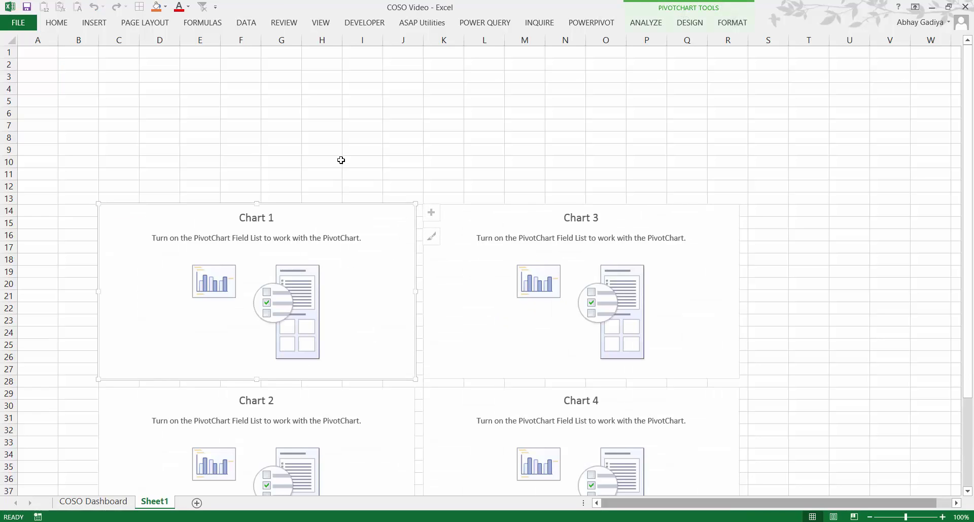
scroll(341, 160, "down", 4)
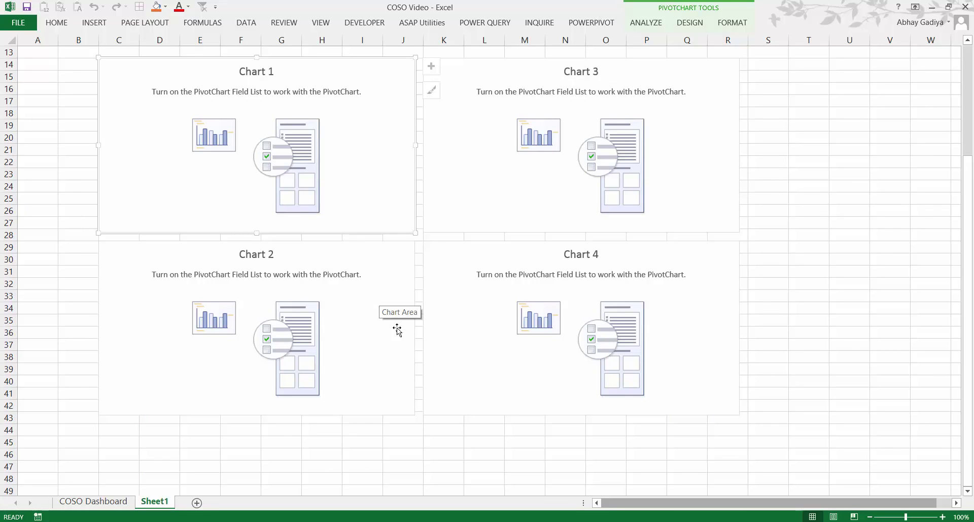
Step: Review the calculated measures under the Pr_LE_Is table in the PowerPivot window and return to the Excel workbook
mouse_move(424, 517)
left_click(468, 492)
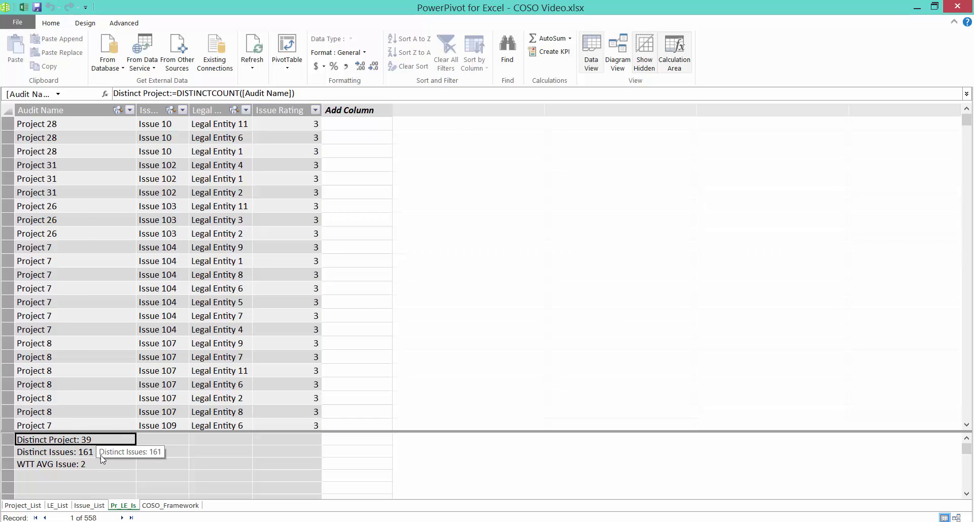
left_click(24, 7)
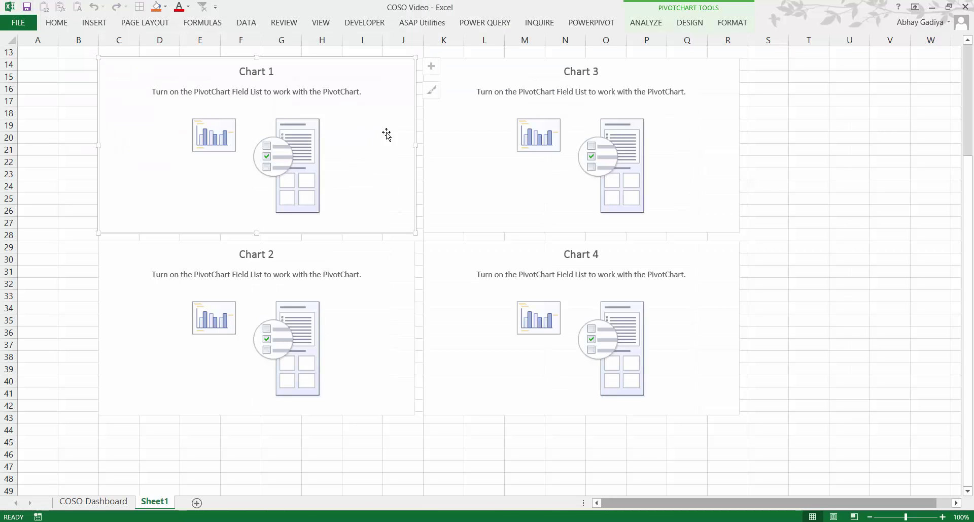
Step: Show the field list for Chart 1 and plot Distinct Project from Pr_LE_Is as values against Report Rating from Project_List as axis
right_click(371, 66)
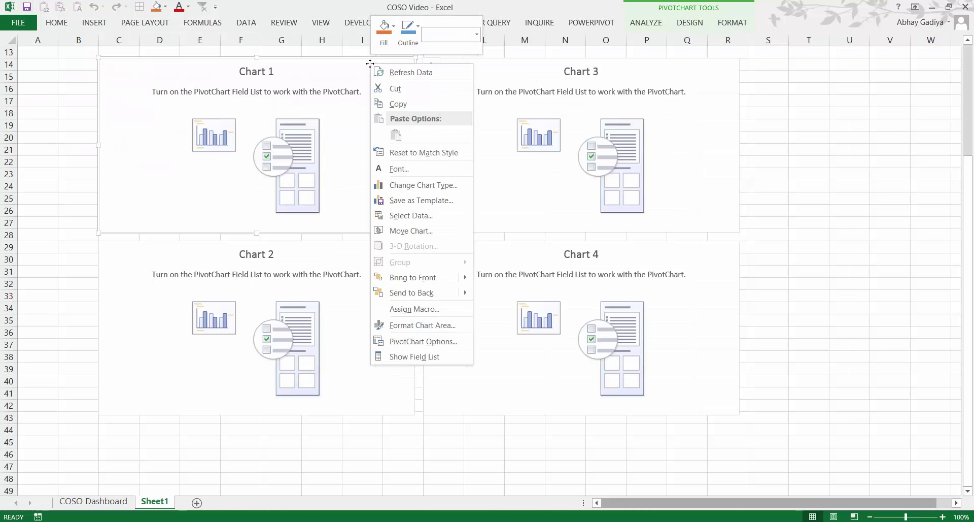
left_click(432, 357)
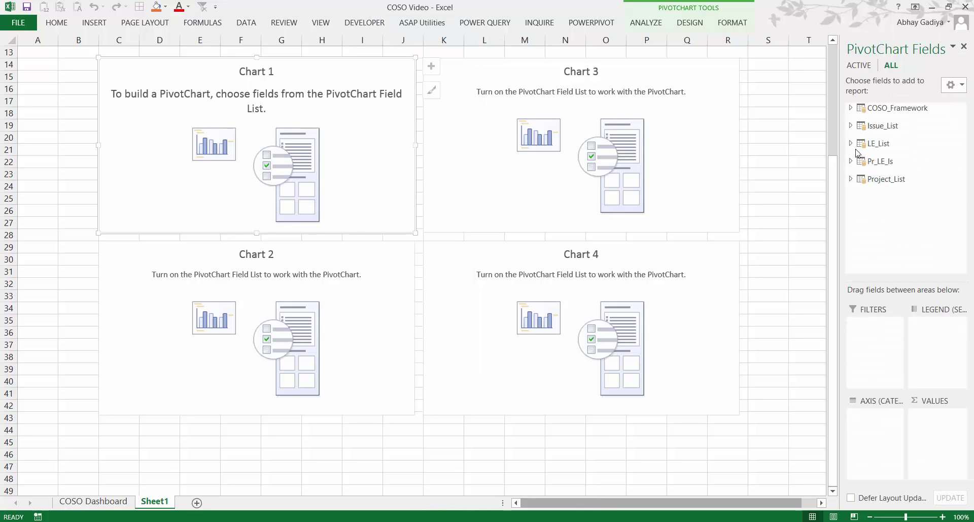
left_click(850, 179)
left_click_drag(902, 219, 884, 421)
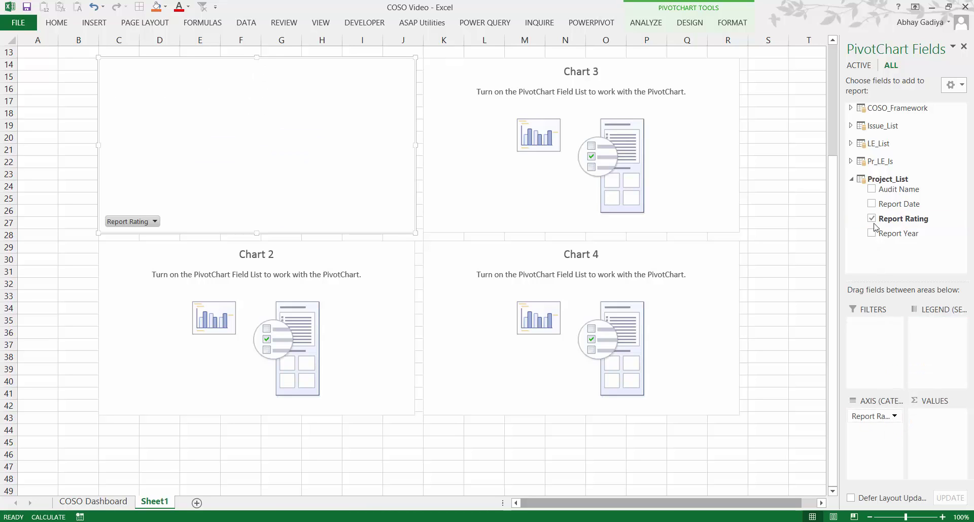
left_click(852, 161)
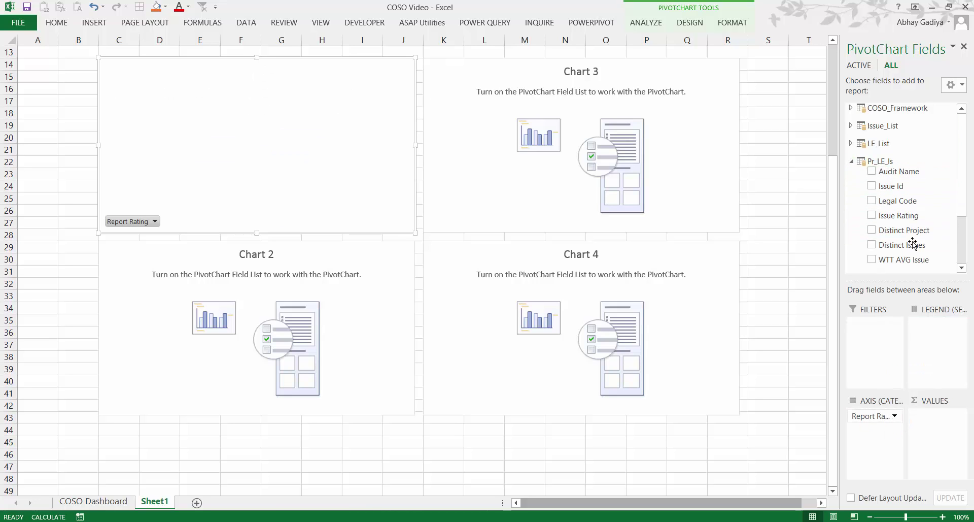
left_click_drag(919, 233, 942, 426)
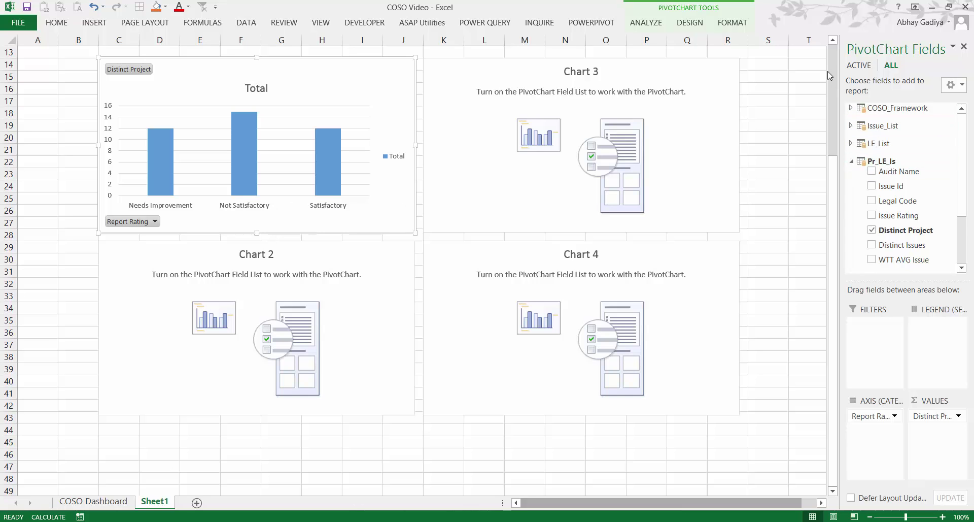
Step: Add data labels to the Report Rating chart and hide all its field buttons
scroll(833, 44, "up", 4)
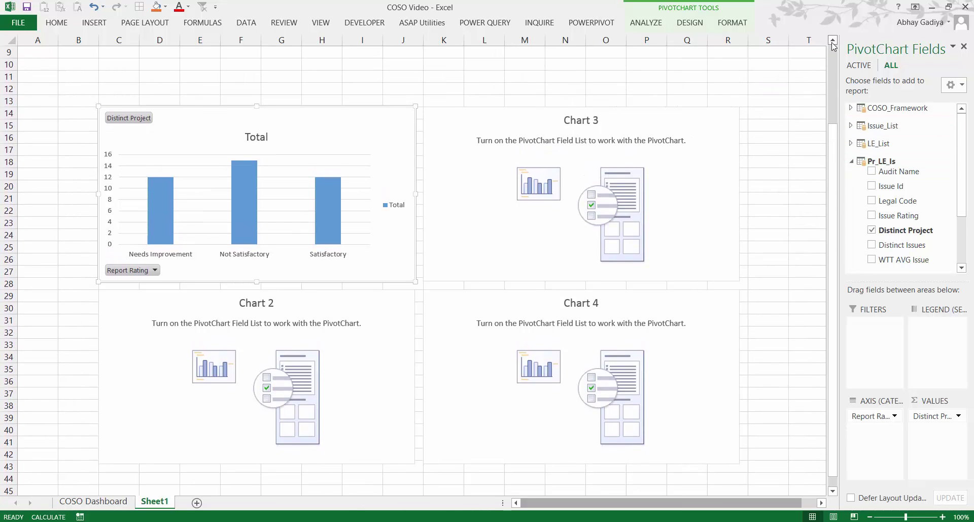
left_click(431, 115)
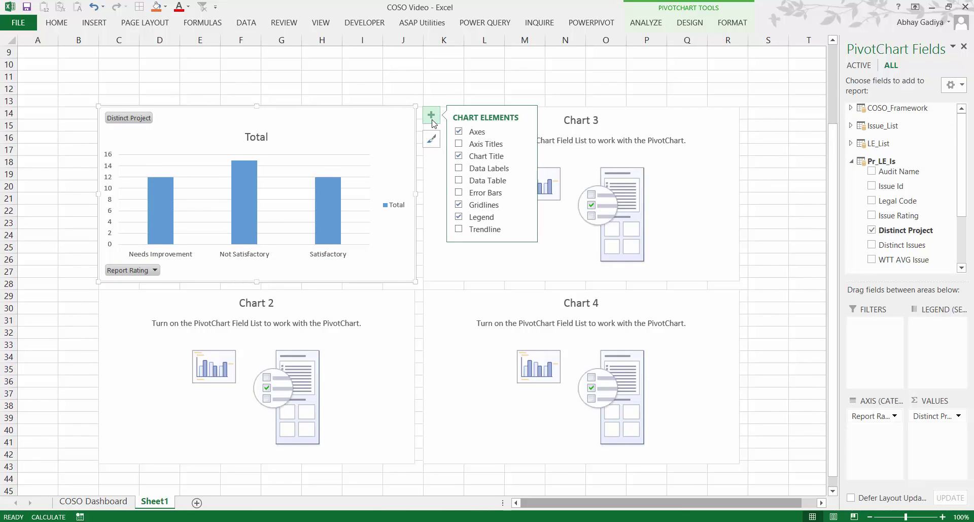
left_click(460, 171)
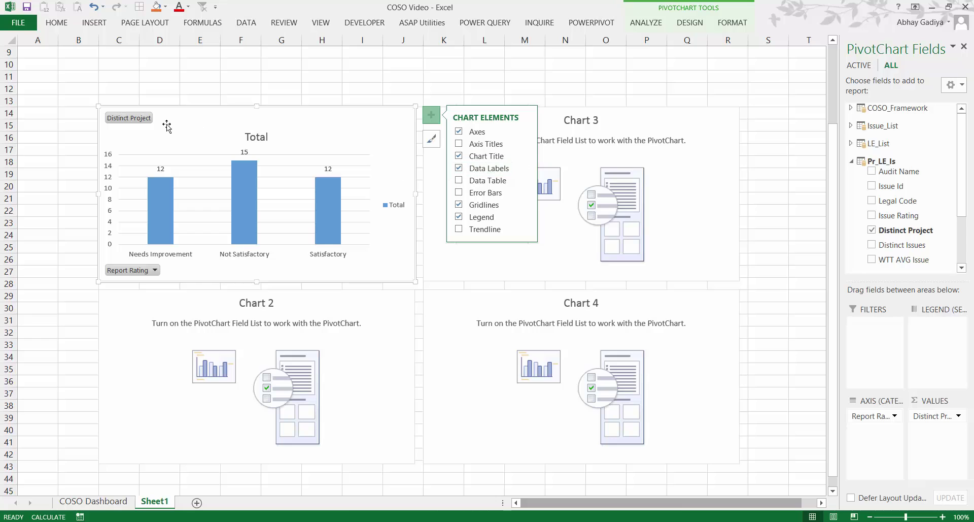
right_click(143, 122)
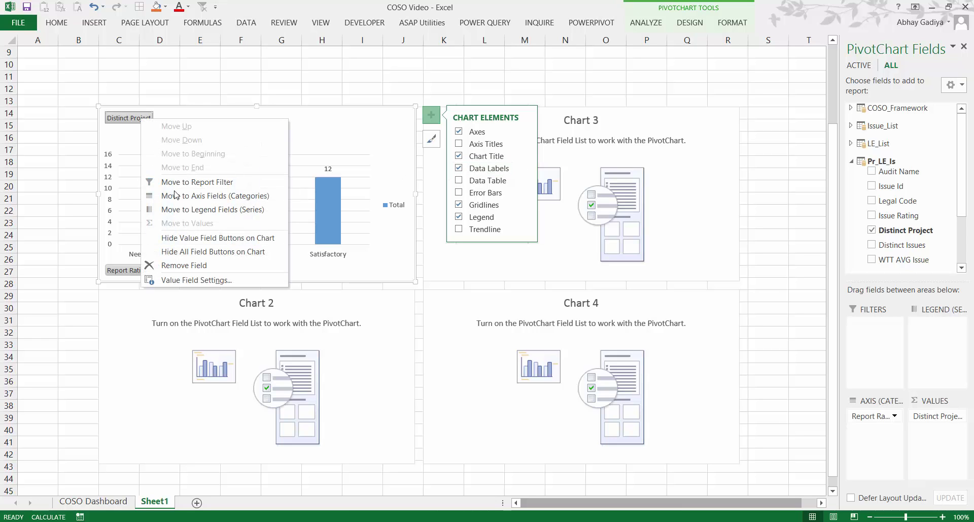
left_click(203, 251)
Step: Delete the legend, the gridlines and the vertical axis from the Report Rating chart
left_click(396, 213)
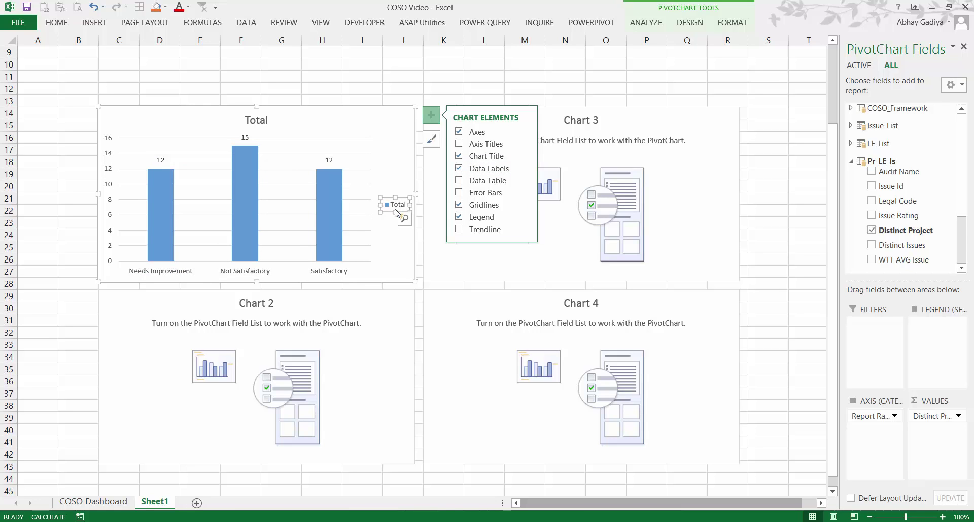
key("Delete")
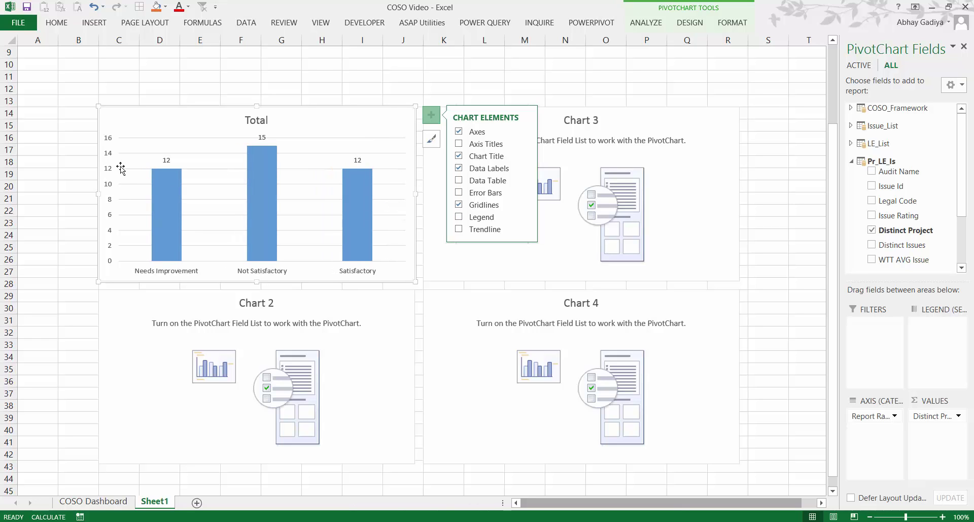
left_click(131, 154)
key("Delete")
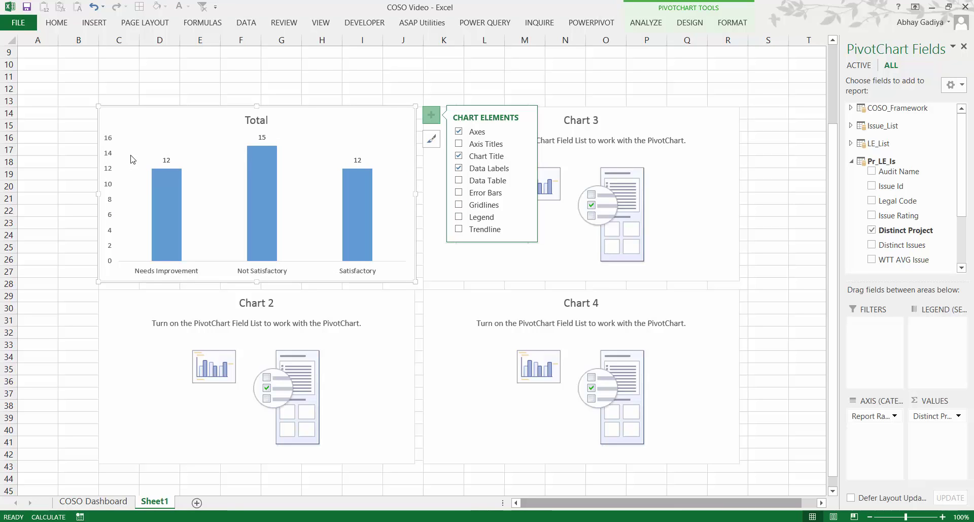
left_click(106, 169)
key("Delete")
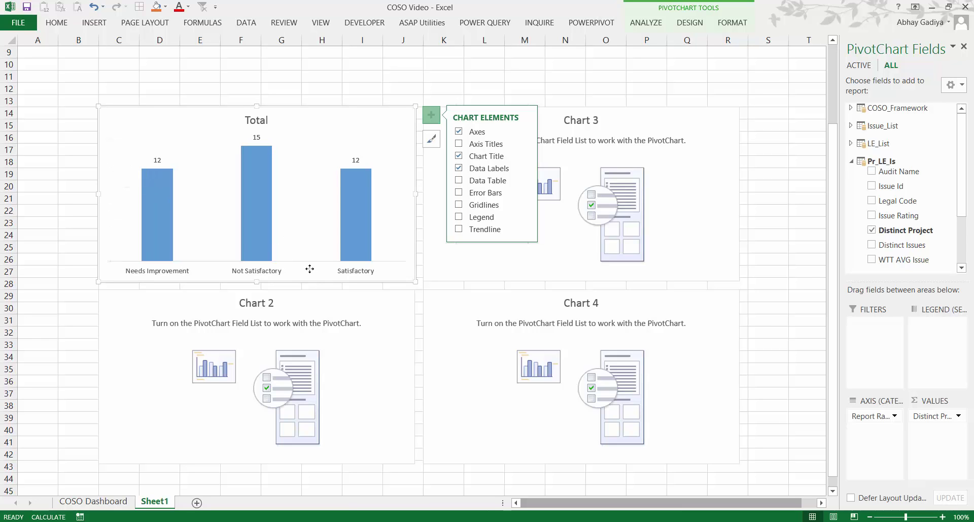
Step: Move the Satisfactory category to the beginning of the Report Rating chart's horizontal axis
left_click(356, 277)
right_click(360, 274)
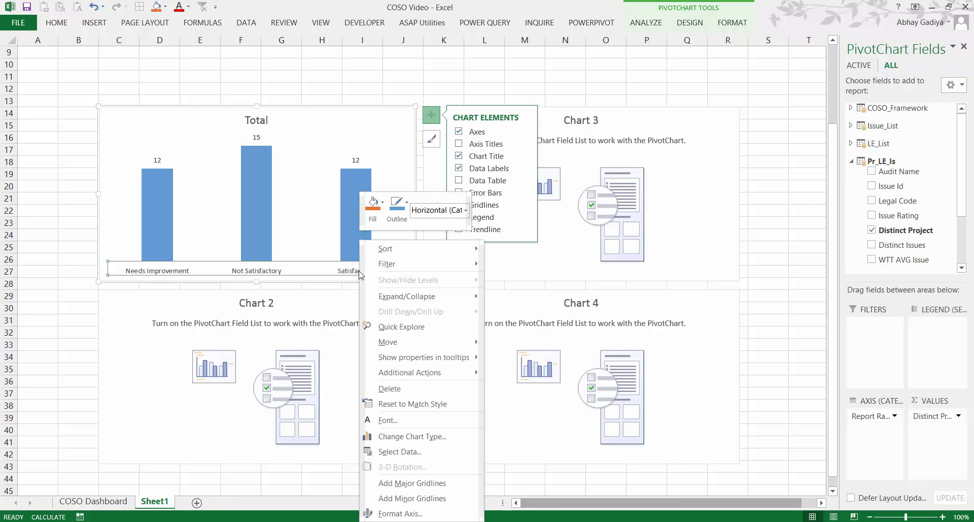
mouse_move(435, 342)
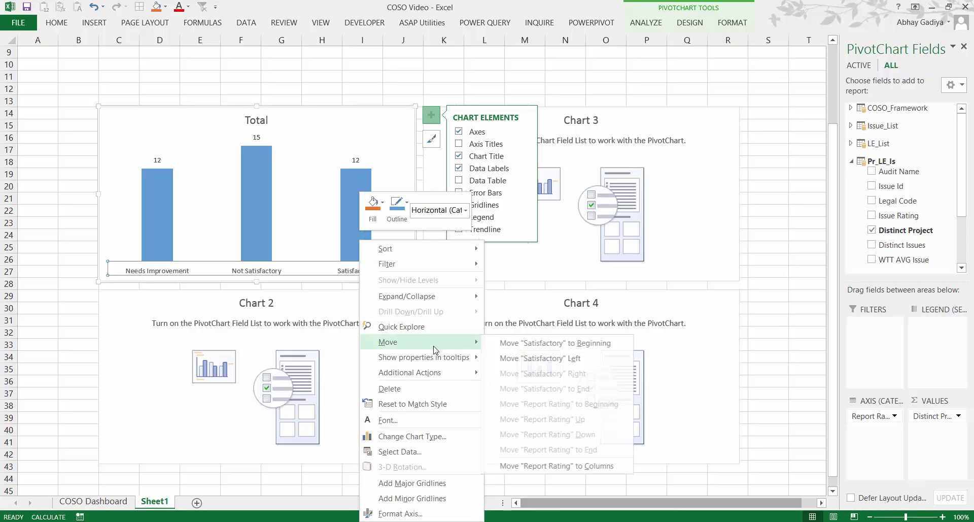
left_click(538, 343)
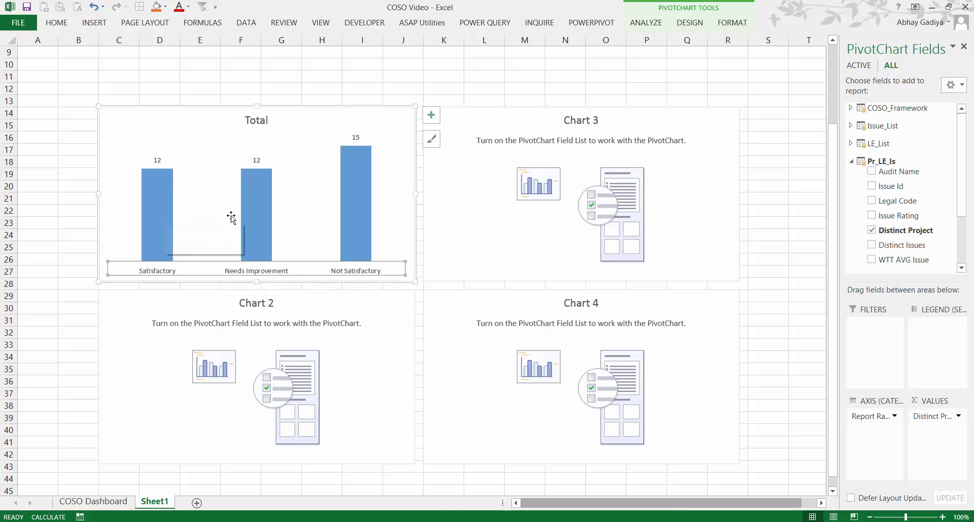
Step: Fill only the Satisfactory column of the chart with the standard light green color
left_click(162, 207)
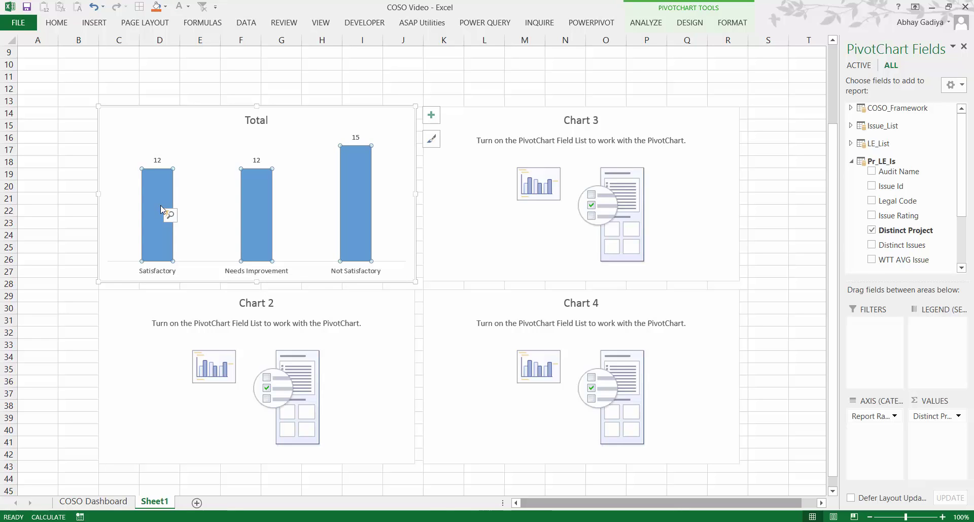
mouse_move(147, 196)
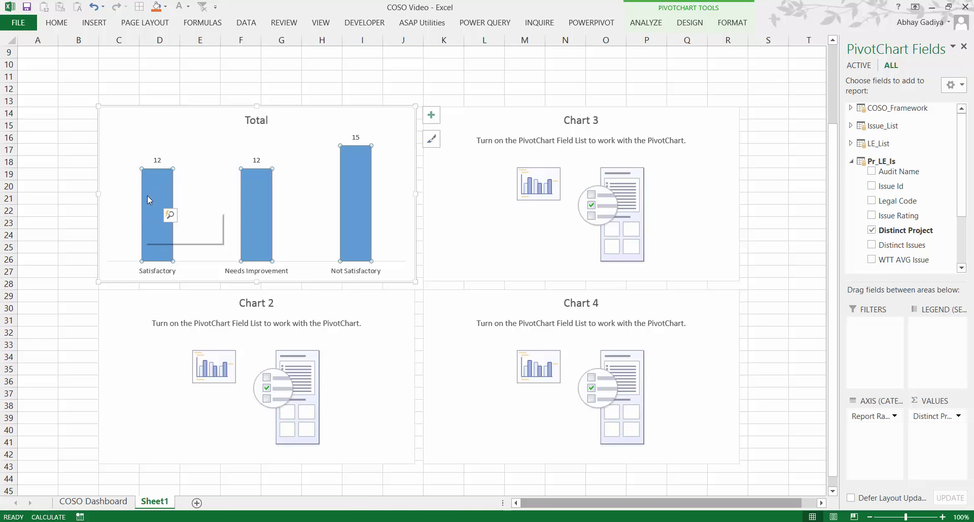
left_click(150, 193)
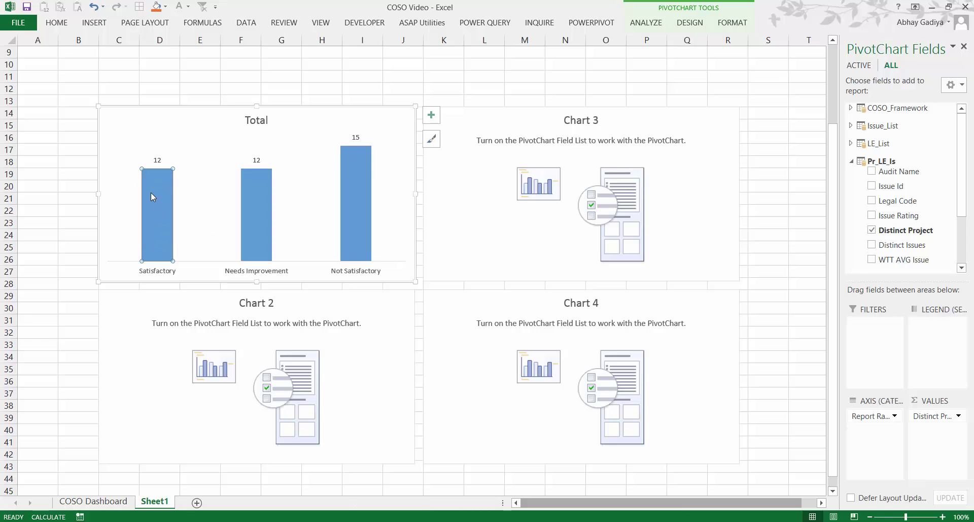
right_click(151, 193)
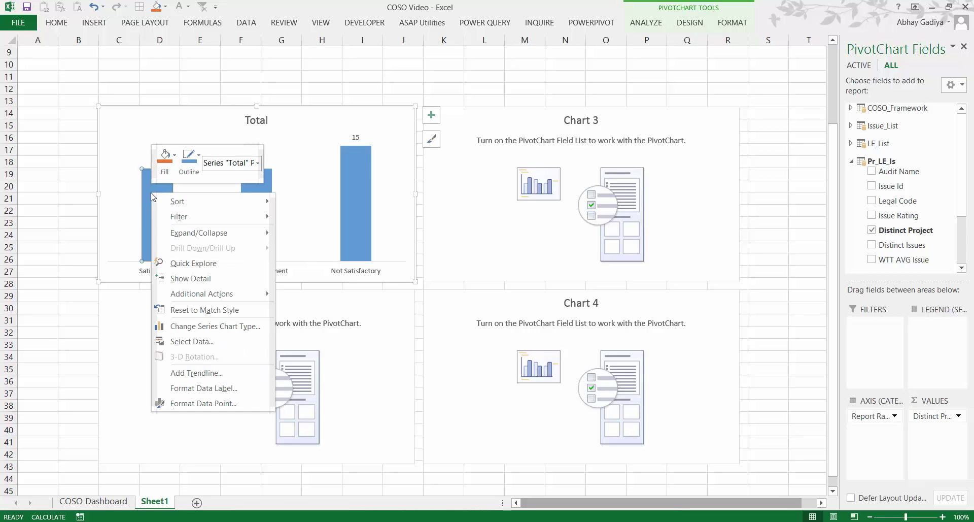
left_click(164, 160)
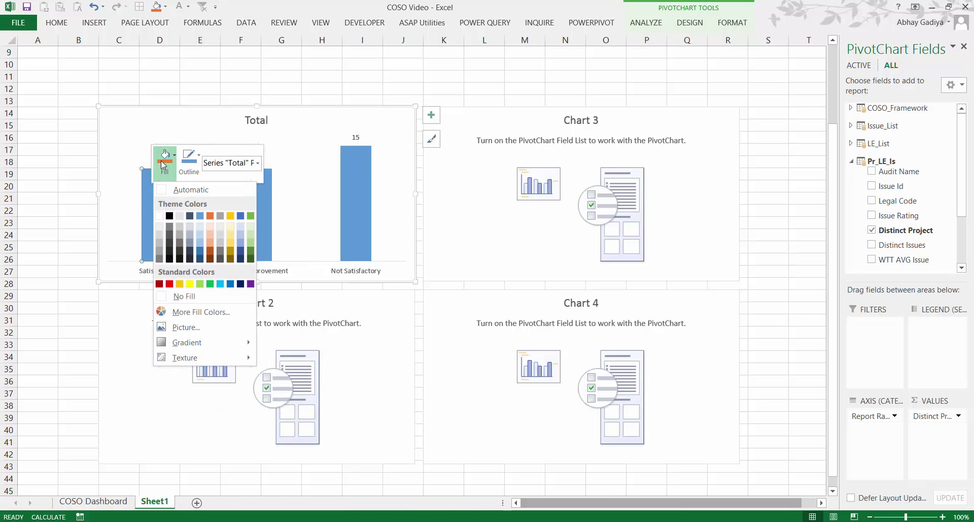
left_click(201, 285)
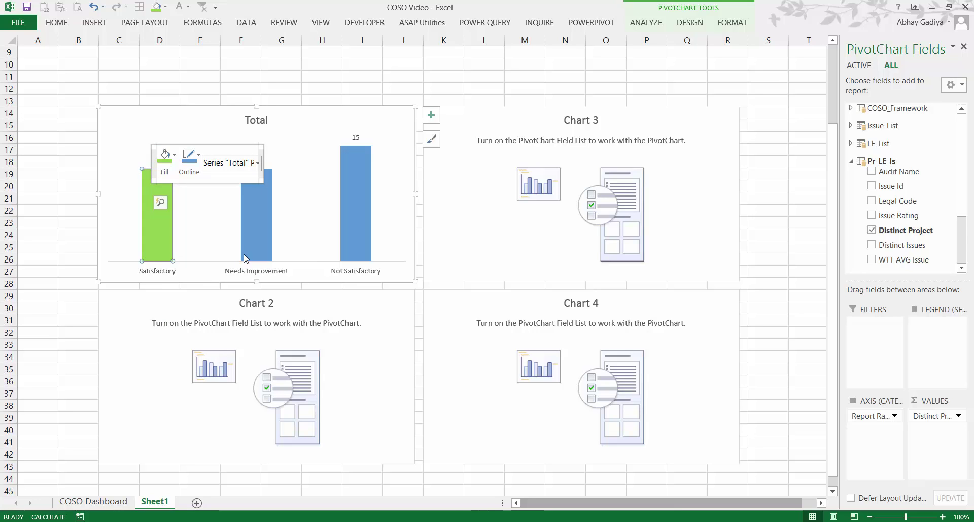
Step: Fill the Needs Improvement column with standard orange and the Not Satisfactory column with standard red
right_click(253, 215)
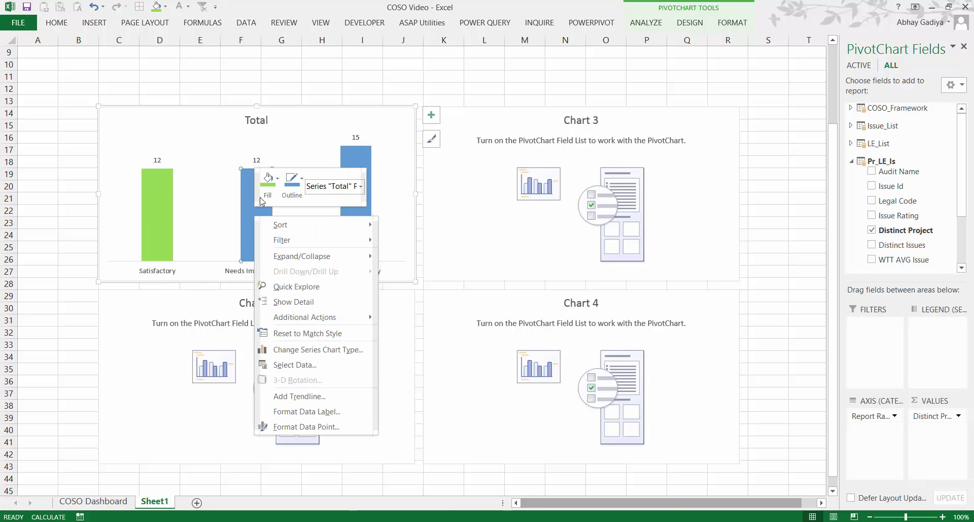
left_click(268, 180)
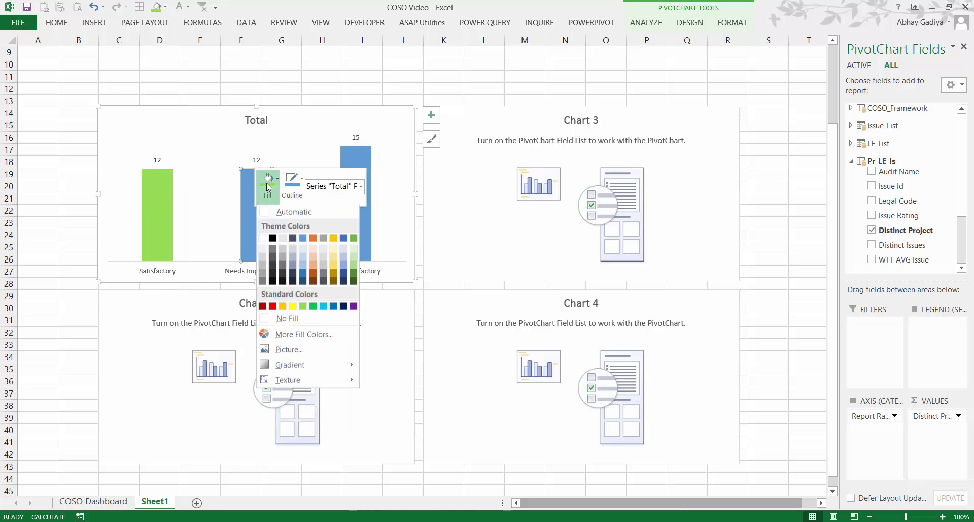
left_click(282, 309)
left_click(353, 226)
right_click(353, 223)
left_click(368, 192)
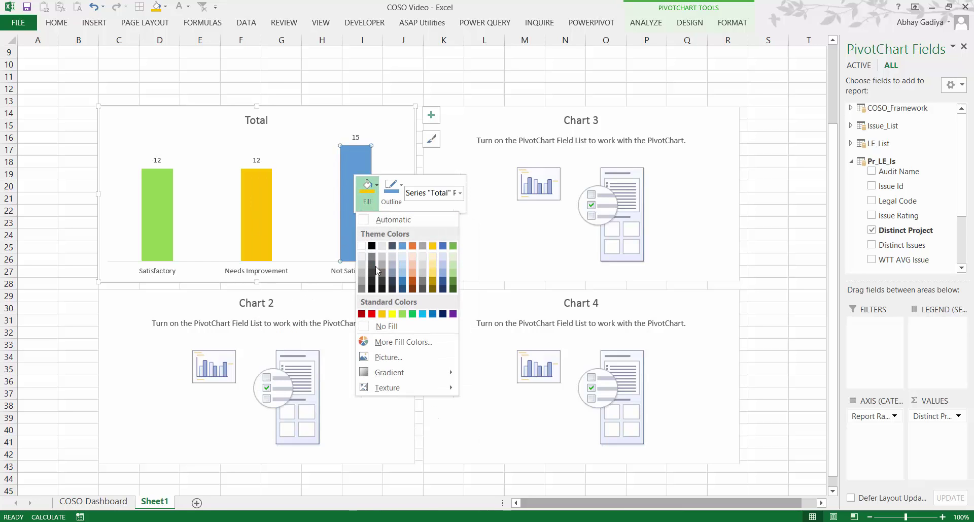
left_click(372, 313)
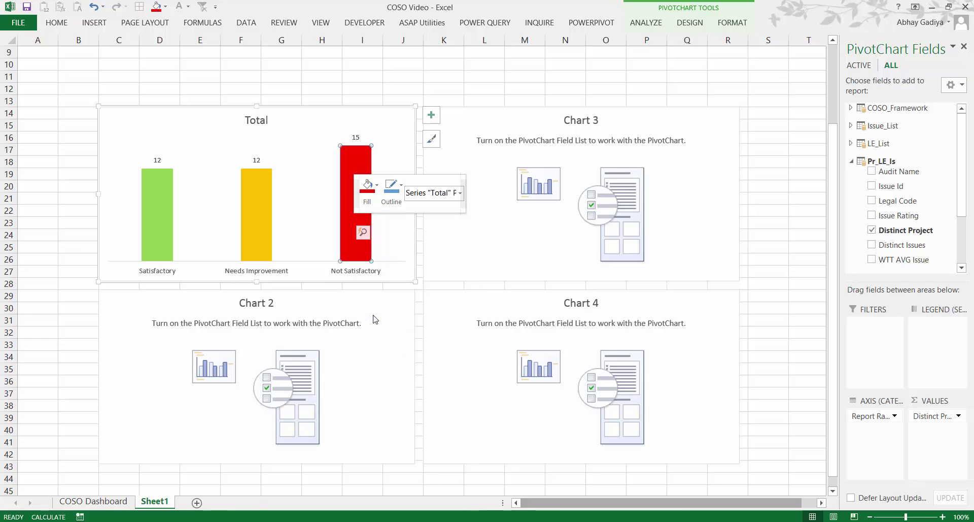
Step: Change the title of the report rating chart from Total to "Project Report Issued"
left_click(249, 127)
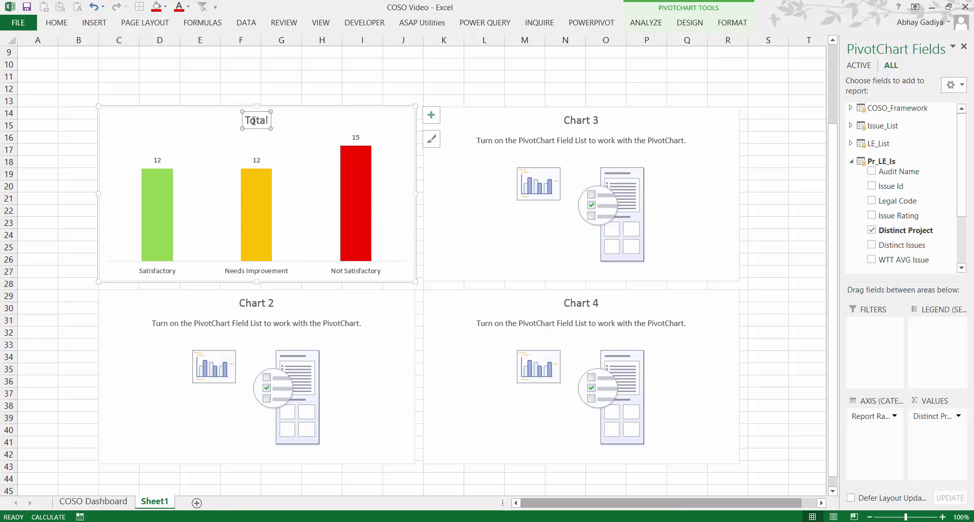
left_click(255, 119)
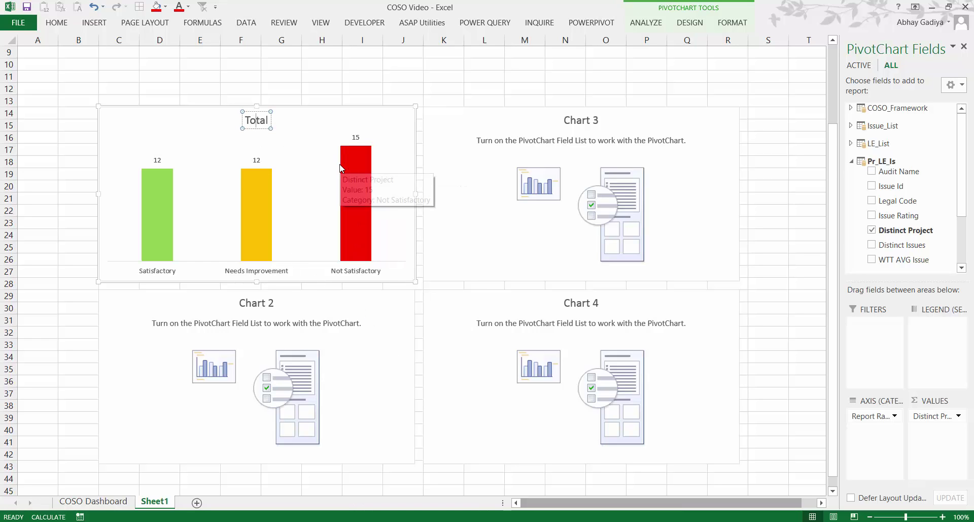
key("Delete")
key("Delete")
key("Delete")
key("BackSpace")
key("BackSpace")
type("Pr")
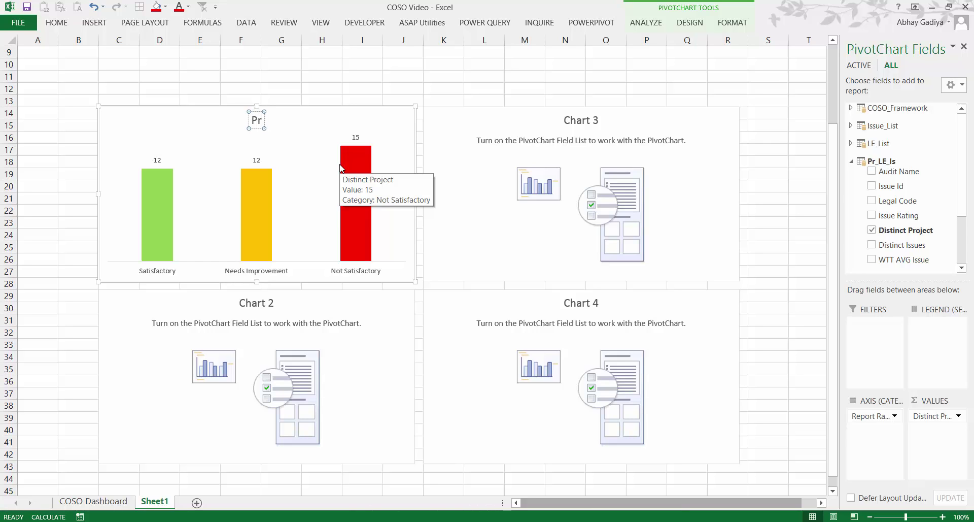
type("oject")
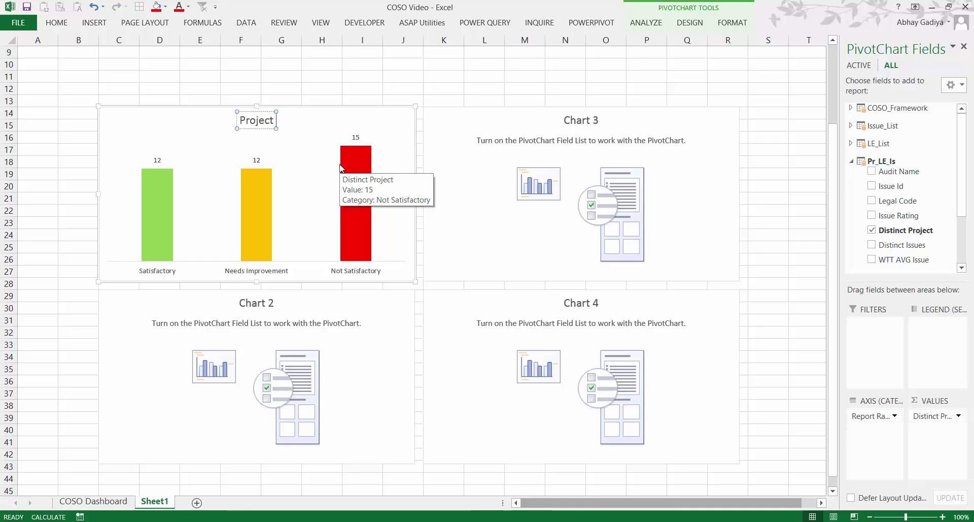
type(" Report Issued")
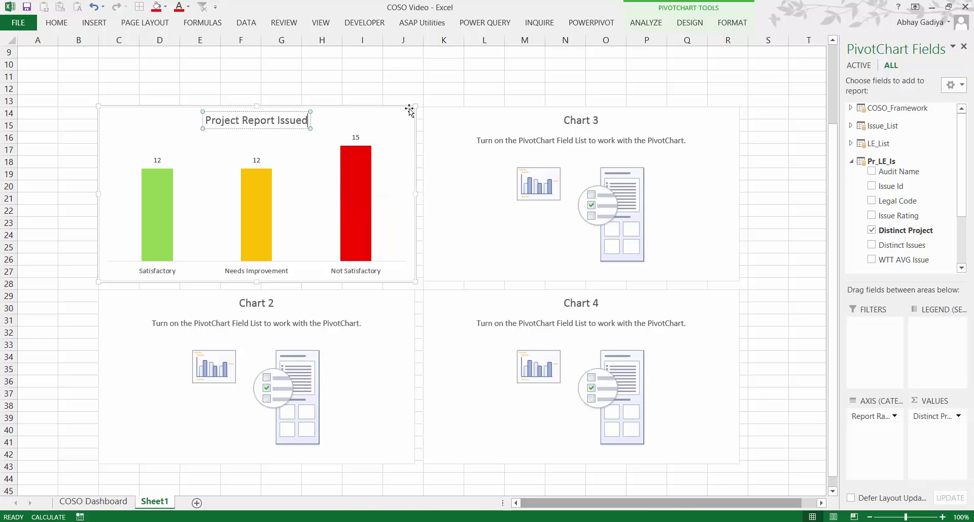
left_click(409, 109)
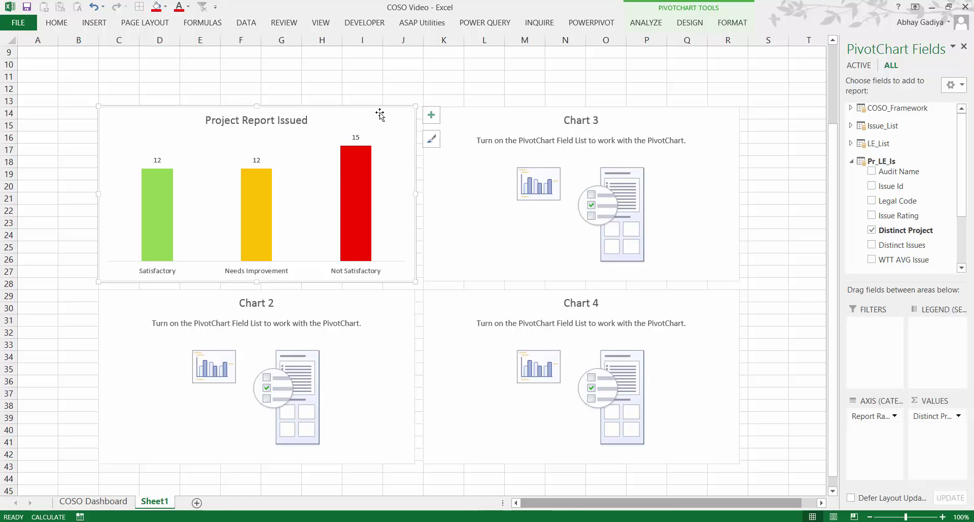
Step: Keep the command ribbon expanded, set the Project Report Issued chart's font size to 11 and deselect the chart
double_click(54, 22)
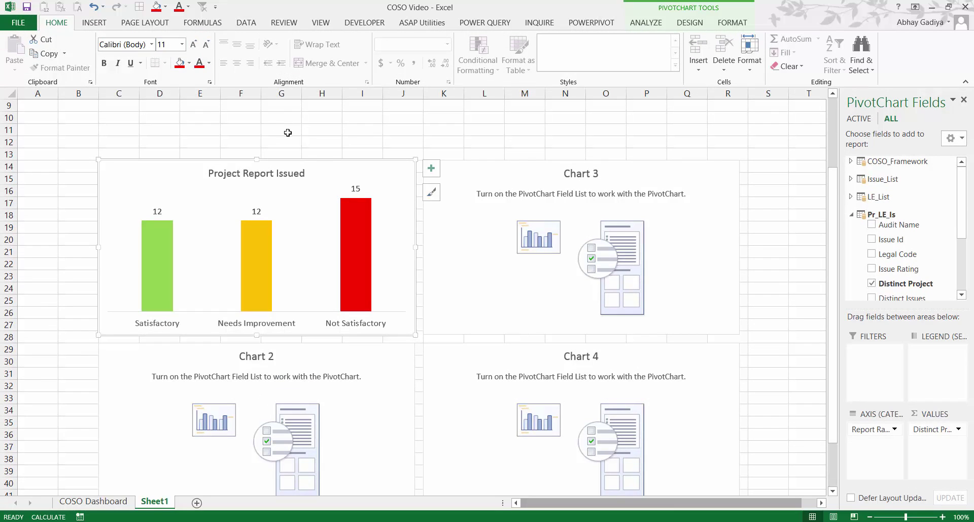
left_click(328, 138)
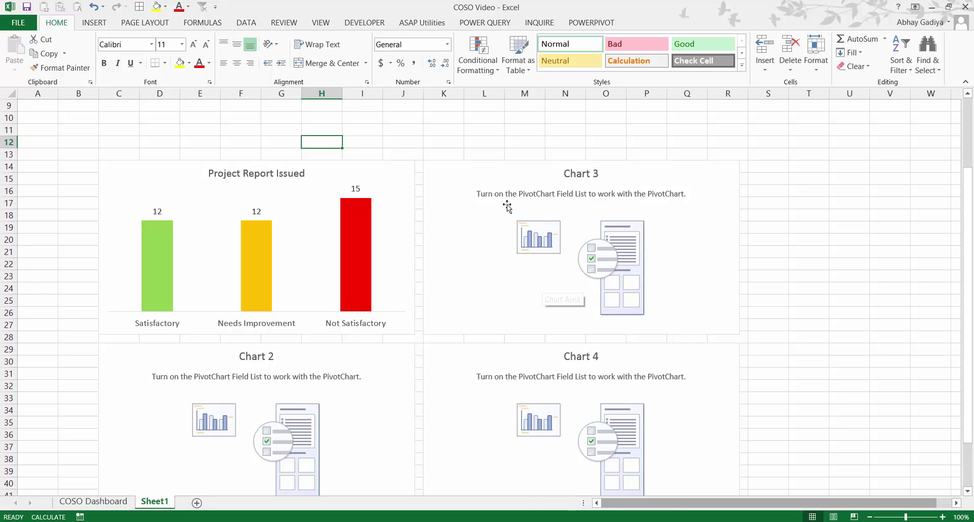
Step: Build Chart 3 with Issue Rating from Issue_List as axis categories and Distinct Issues from Pr_LE_Is as values
left_click(490, 162)
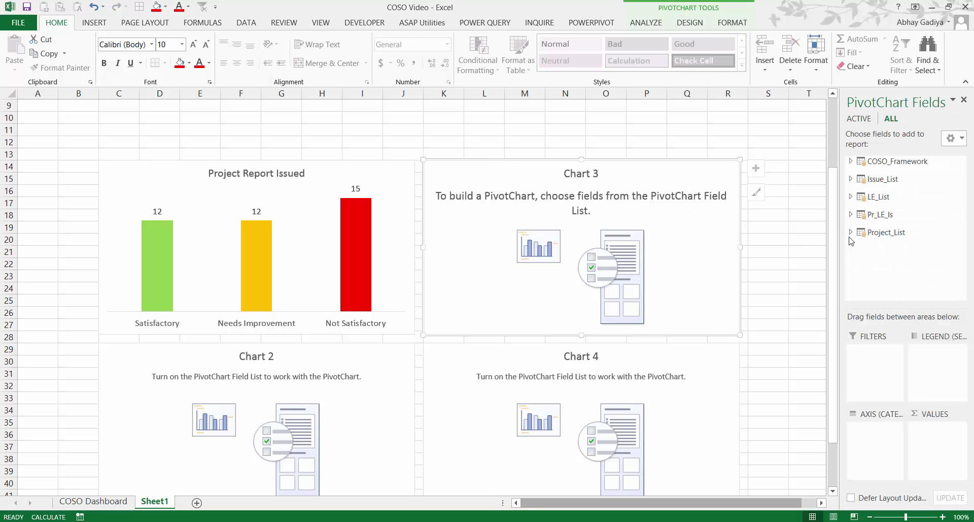
left_click(851, 178)
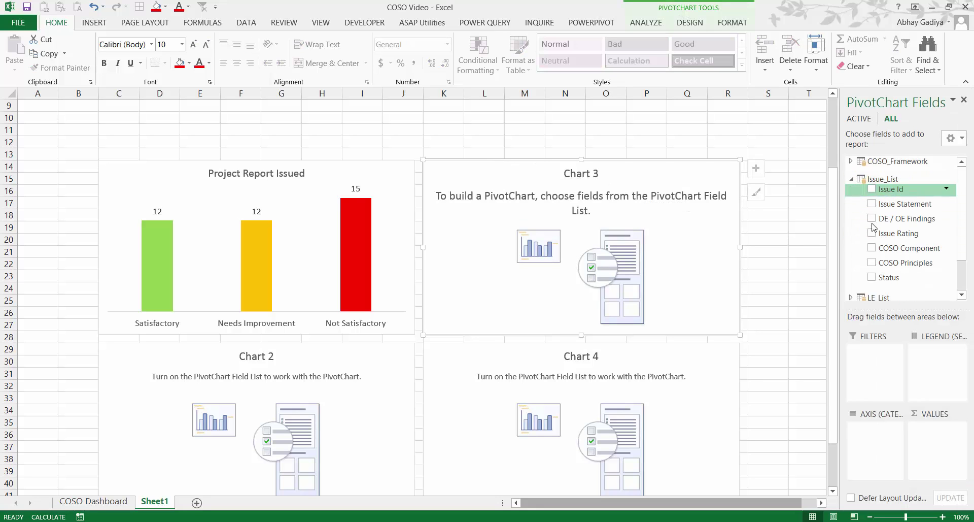
left_click_drag(895, 229, 875, 440)
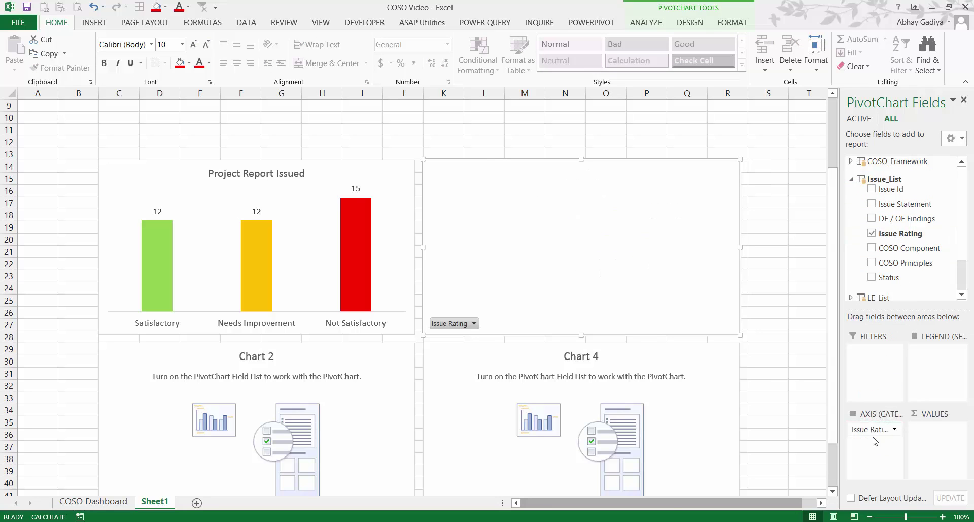
left_click(851, 178)
left_click(851, 215)
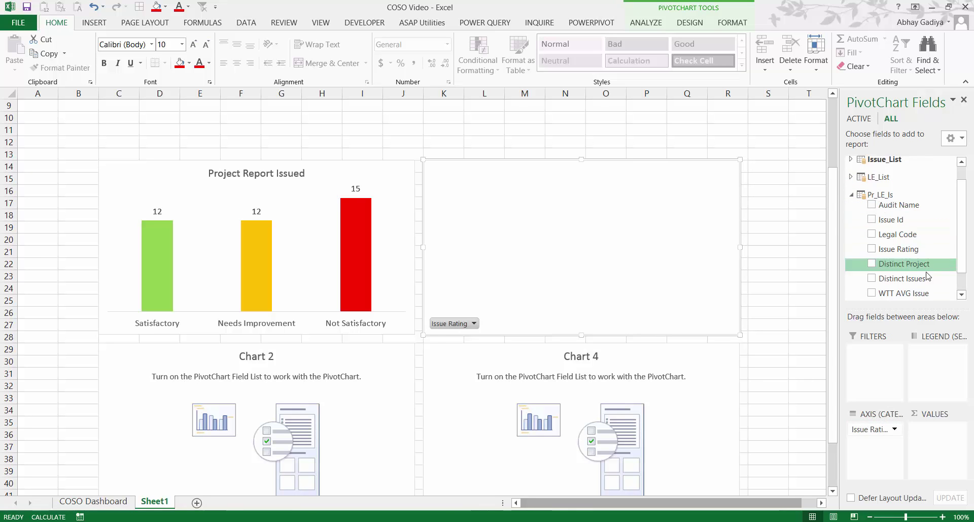
left_click_drag(922, 278, 932, 436)
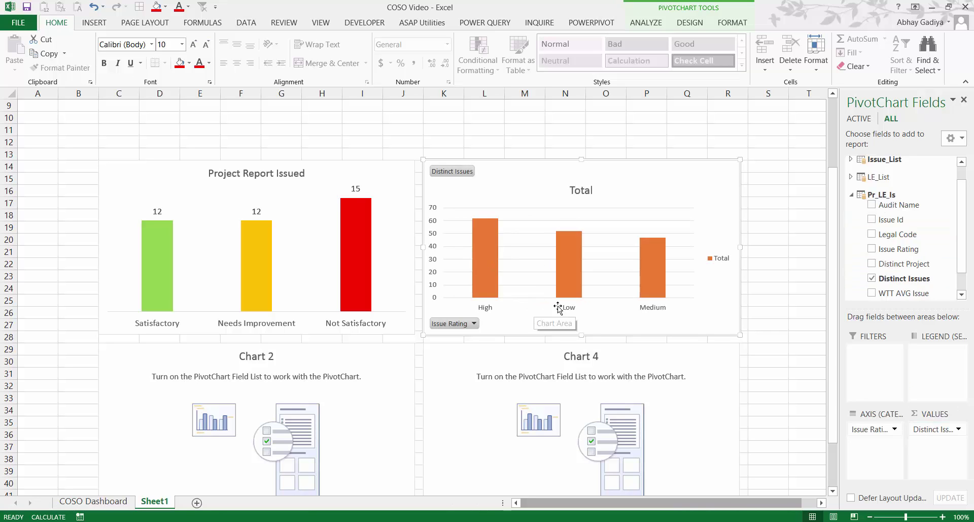
Step: Move the High category to the end of the distinct issues chart's horizontal axis
left_click(487, 309)
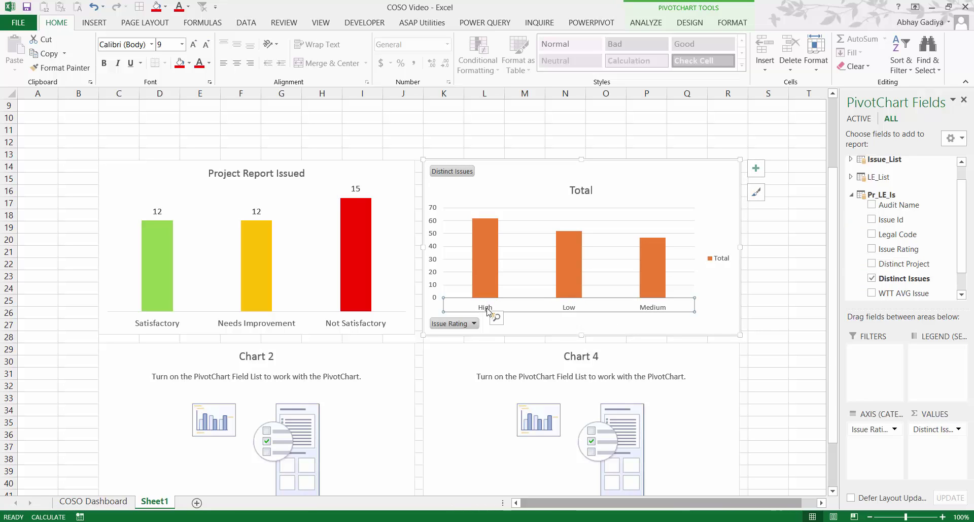
right_click(487, 310)
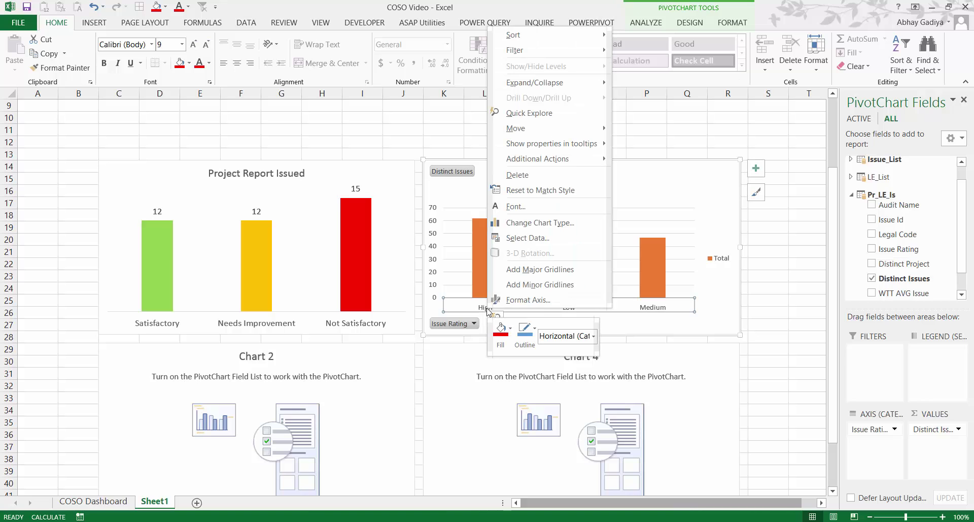
mouse_move(558, 128)
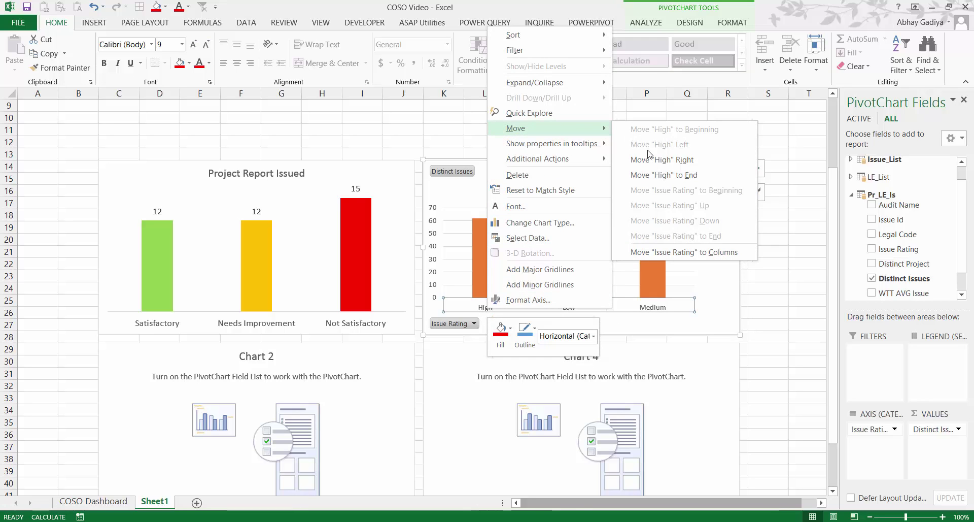
left_click(654, 174)
Step: Delete the legend from the distinct issues chart and hide all its field buttons
left_click(721, 262)
key("Delete")
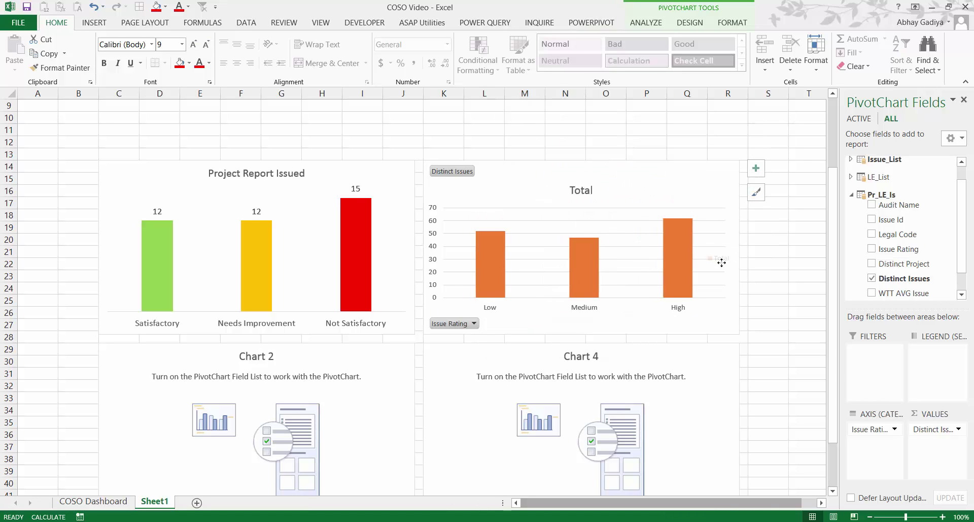
right_click(442, 174)
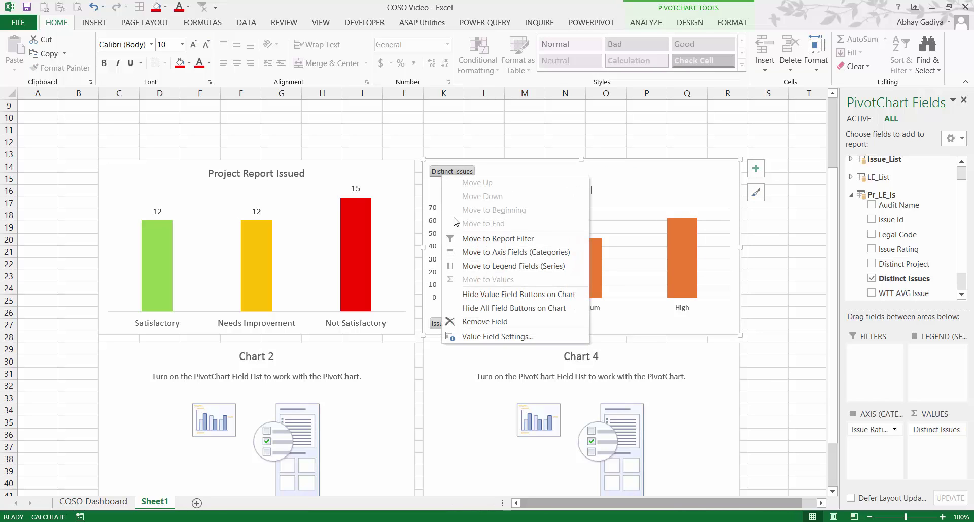
left_click(490, 304)
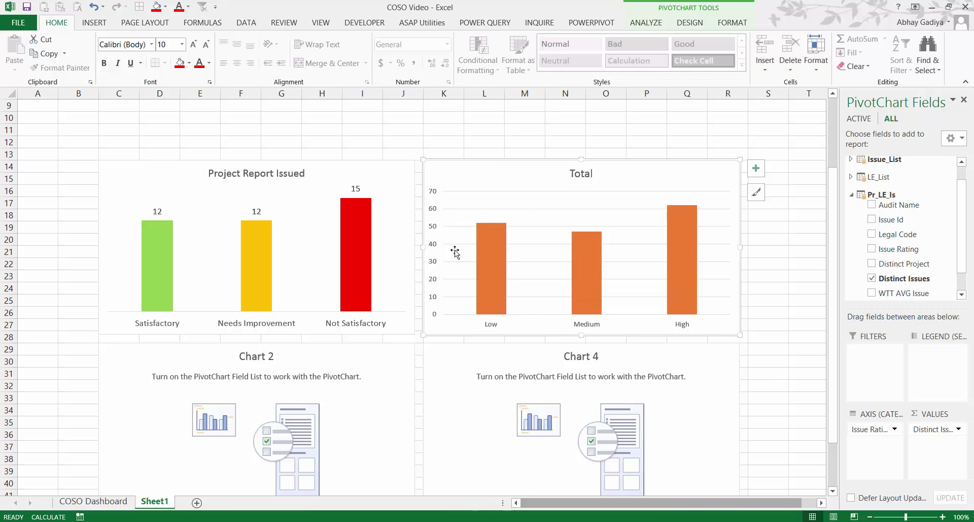
Step: Delete the gridlines and the vertical axis from the distinct issues chart
left_click(455, 208)
key("Delete")
left_click(434, 212)
key("Delete")
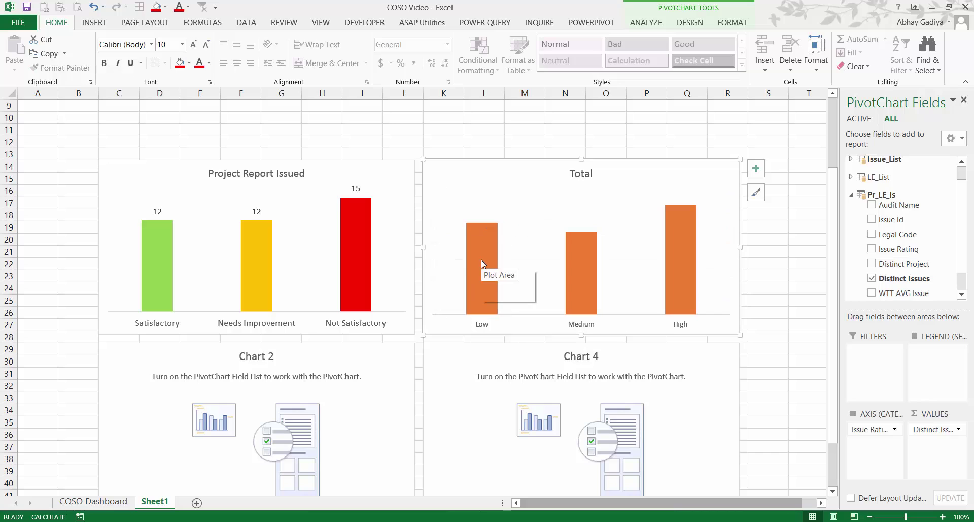
Step: Change the title of the distinct issues chart to "Issues Raised by Rating"
left_click(578, 175)
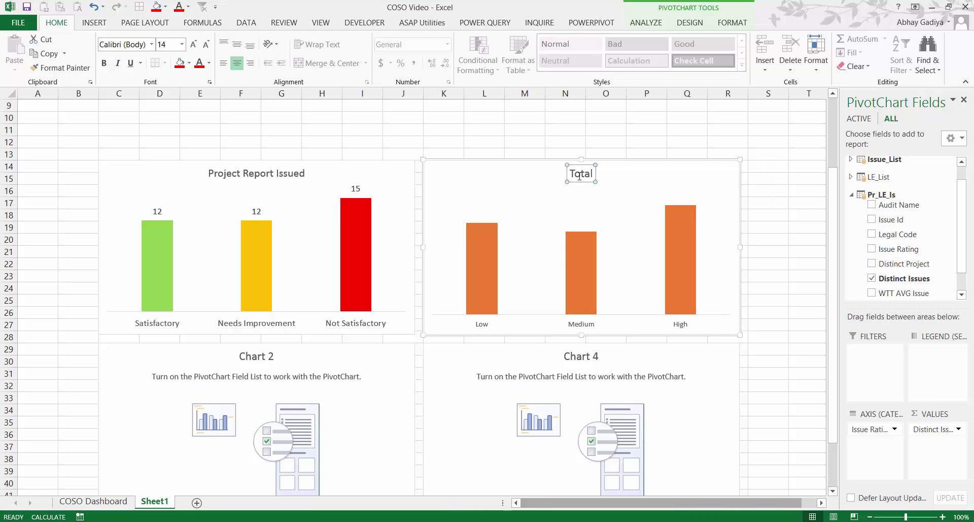
type("To")
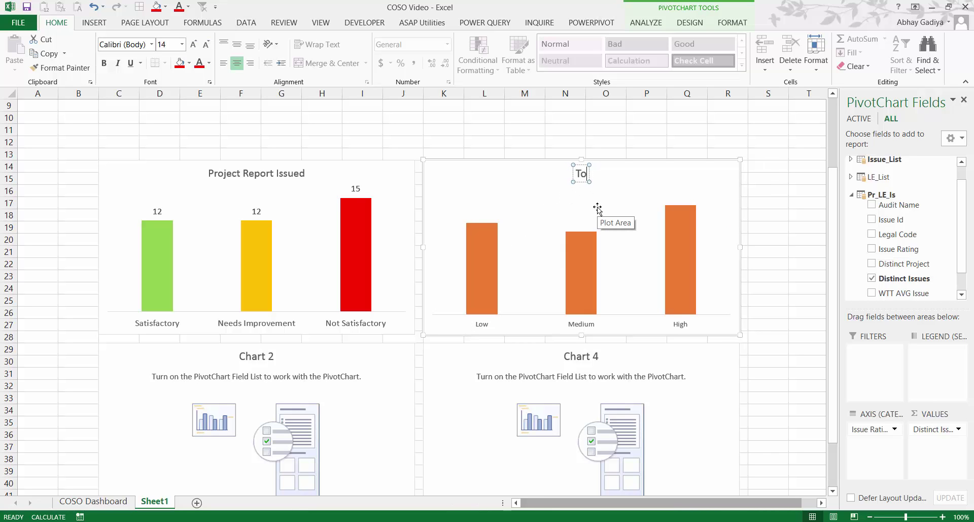
type("Issues Raised")
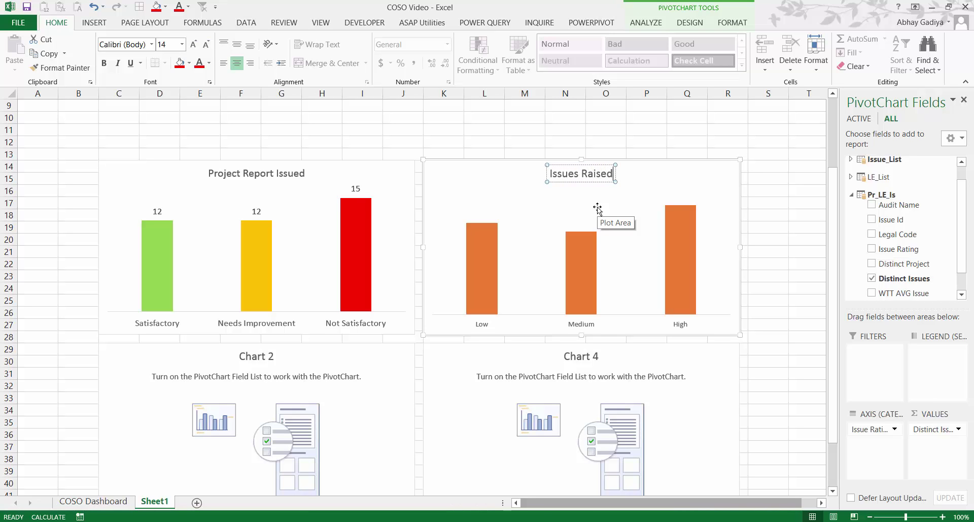
type(" by Rat")
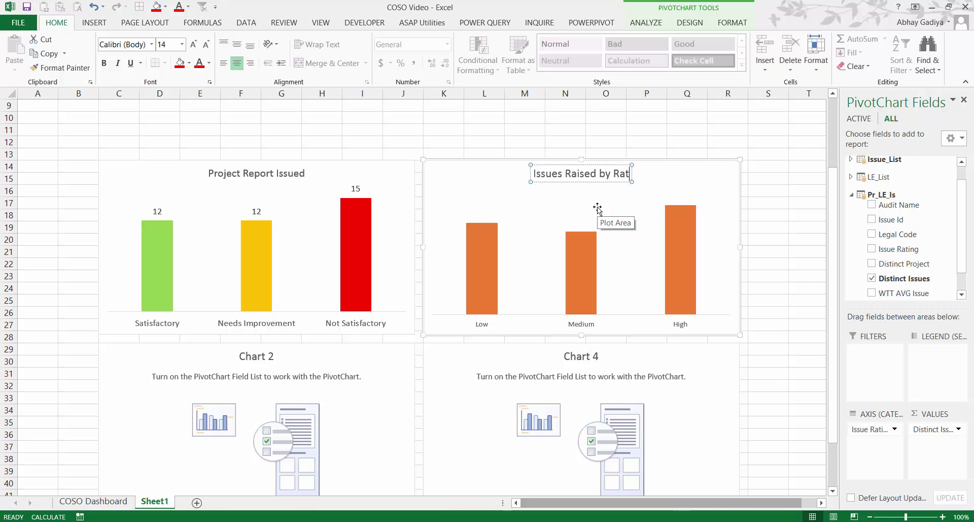
type("ing")
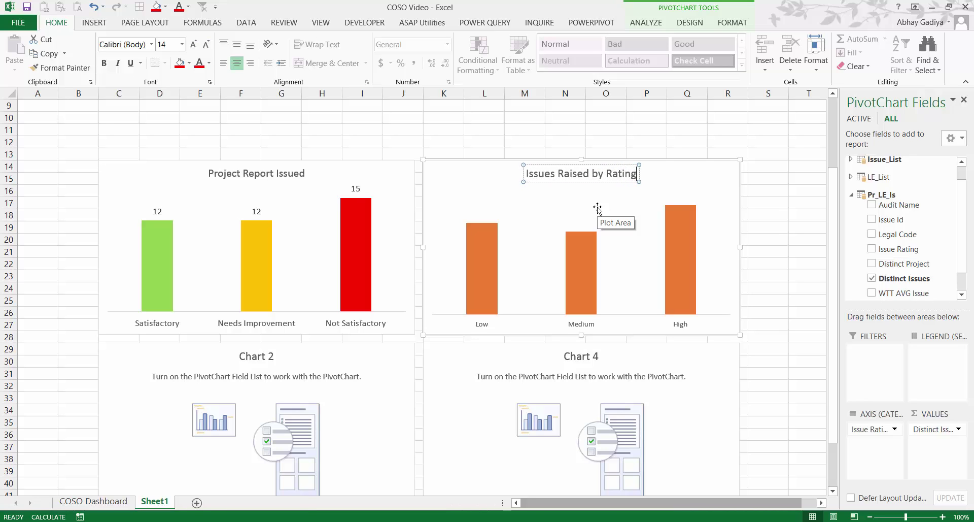
left_click(505, 140)
Step: Add data labels to the Issues Raised by Rating chart
left_click(739, 165)
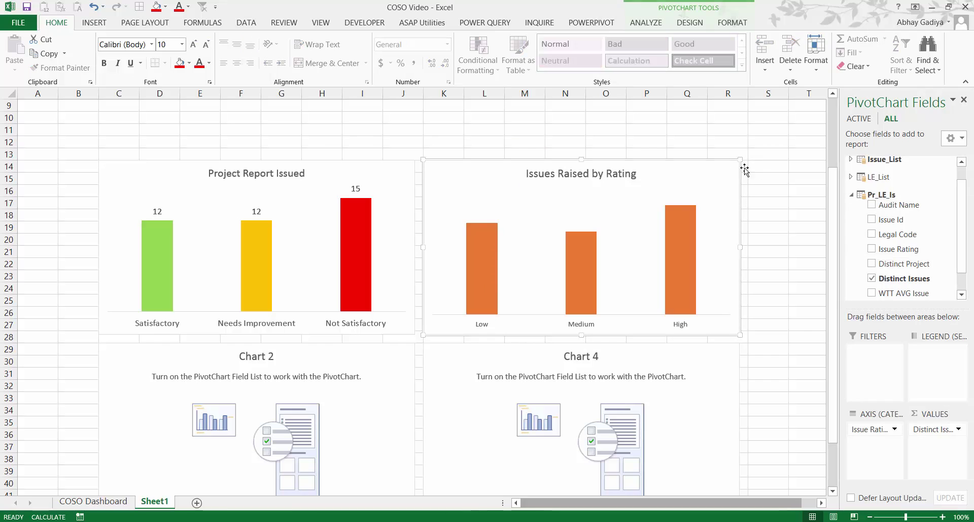
left_click(756, 173)
left_click(783, 223)
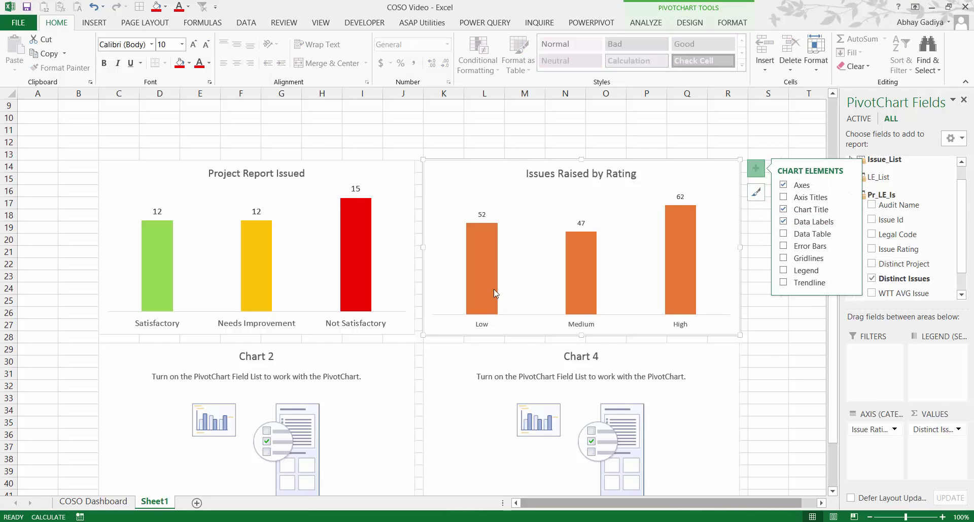
Step: Fill only the Low column of the Issues Raised by Rating chart with standard light green
left_click(486, 270)
left_click(485, 270)
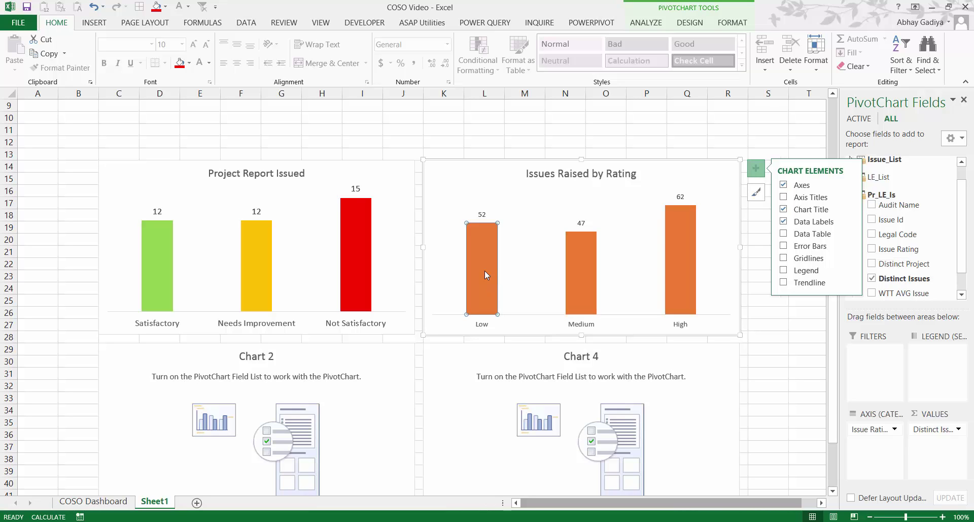
right_click(485, 270)
left_click(497, 254)
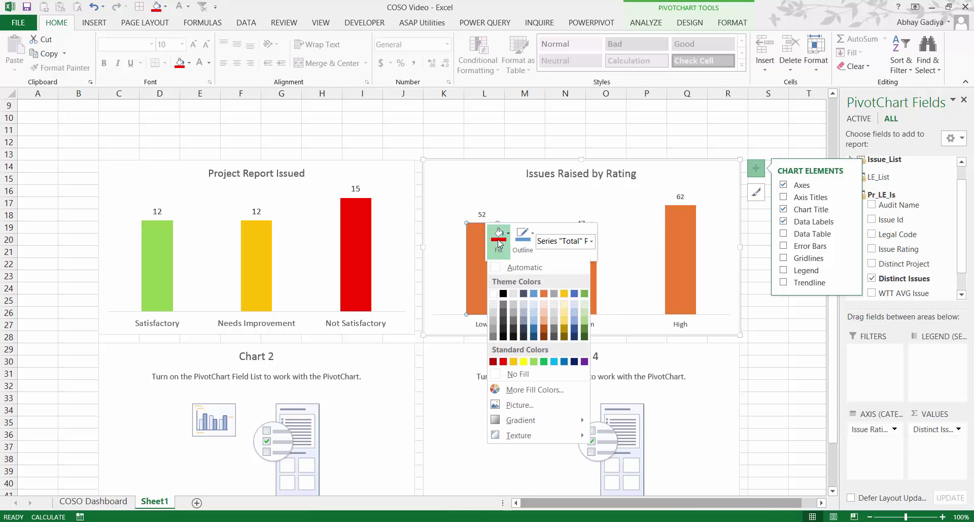
left_click(532, 361)
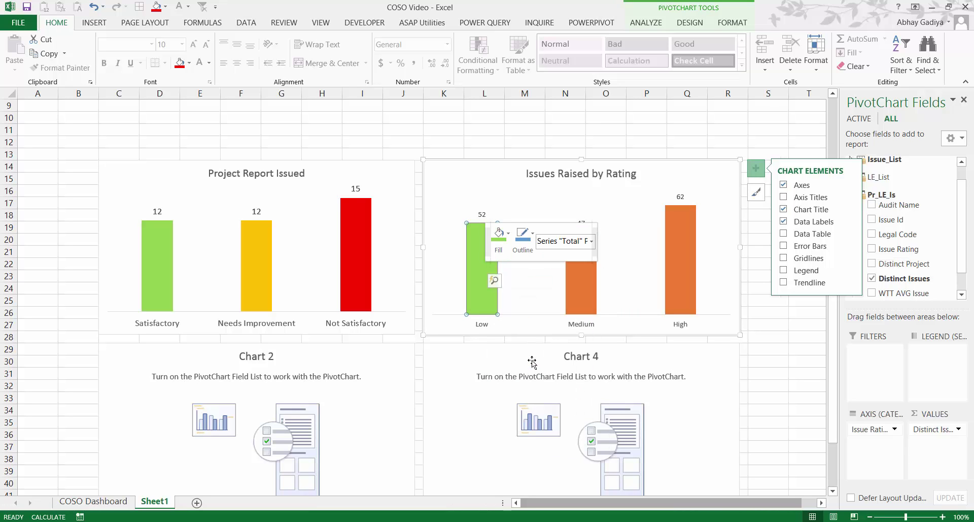
Step: Fill only the High column of the Issues Raised by Rating chart with standard red
left_click(577, 286)
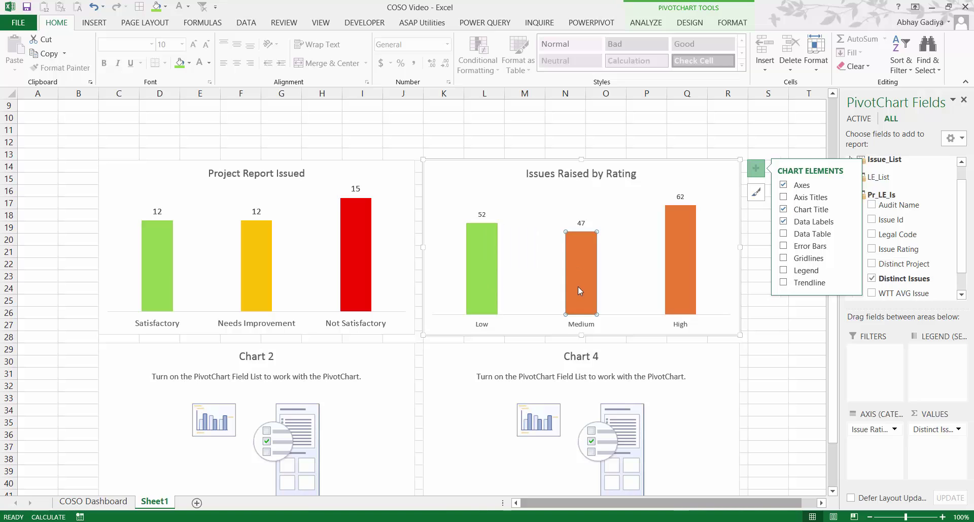
left_click(682, 243)
right_click(682, 243)
left_click(705, 205)
left_click(704, 340)
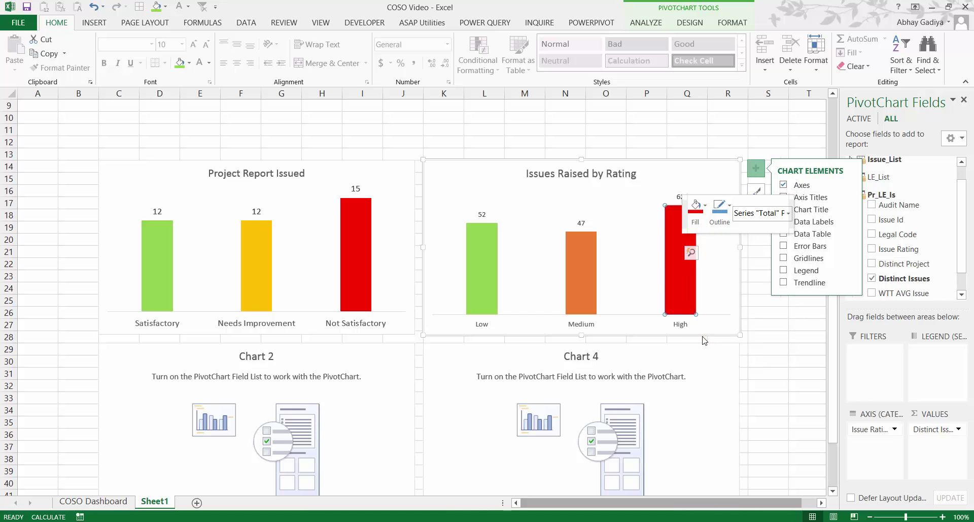
Step: Fill only the Medium column of the Issues Raised by Rating chart with standard orange
left_click(578, 261)
right_click(577, 261)
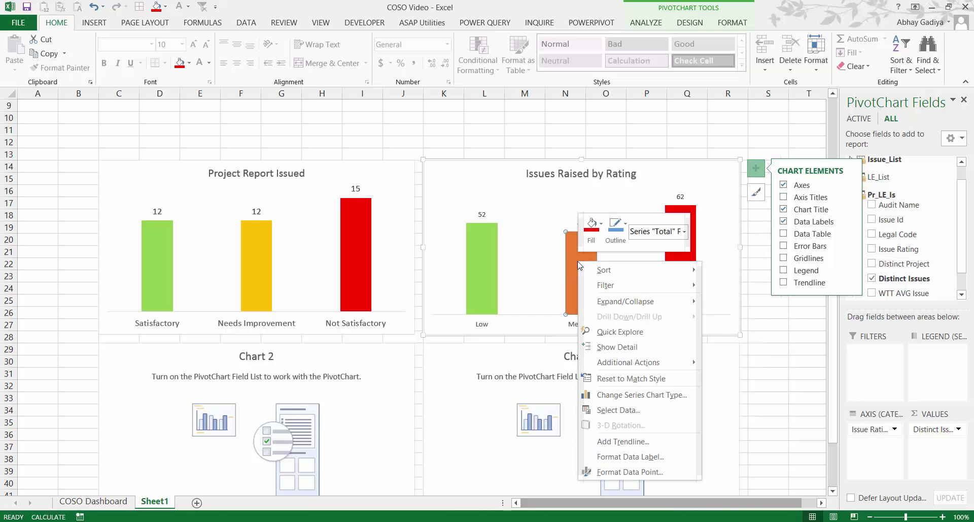
left_click(592, 228)
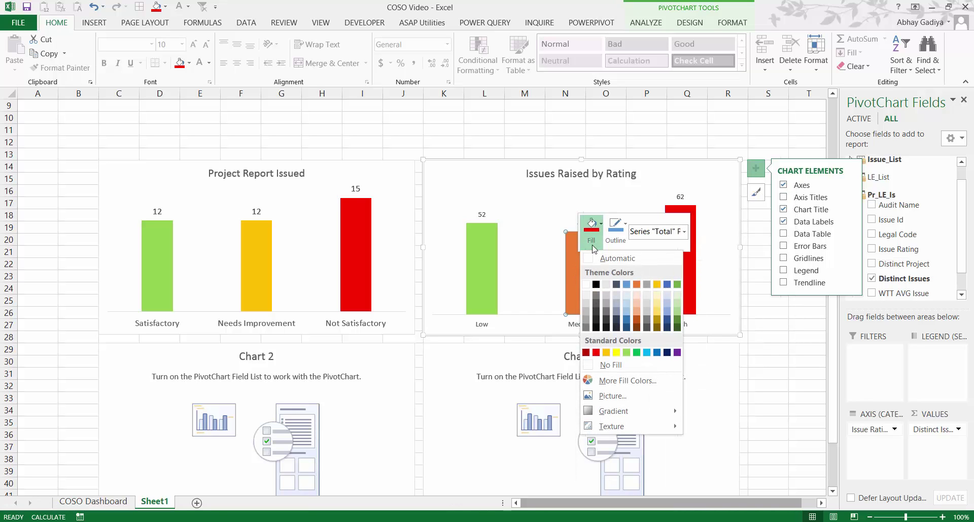
left_click(637, 320)
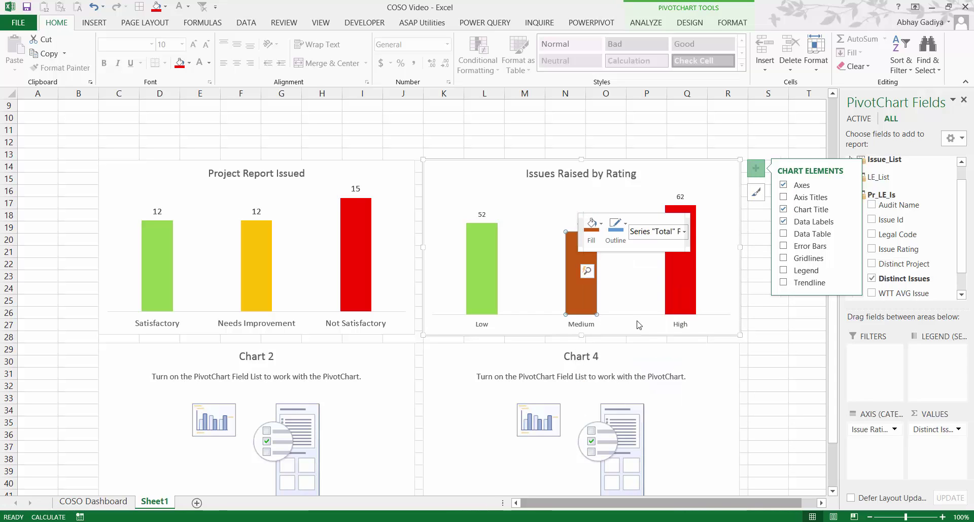
left_click(593, 232)
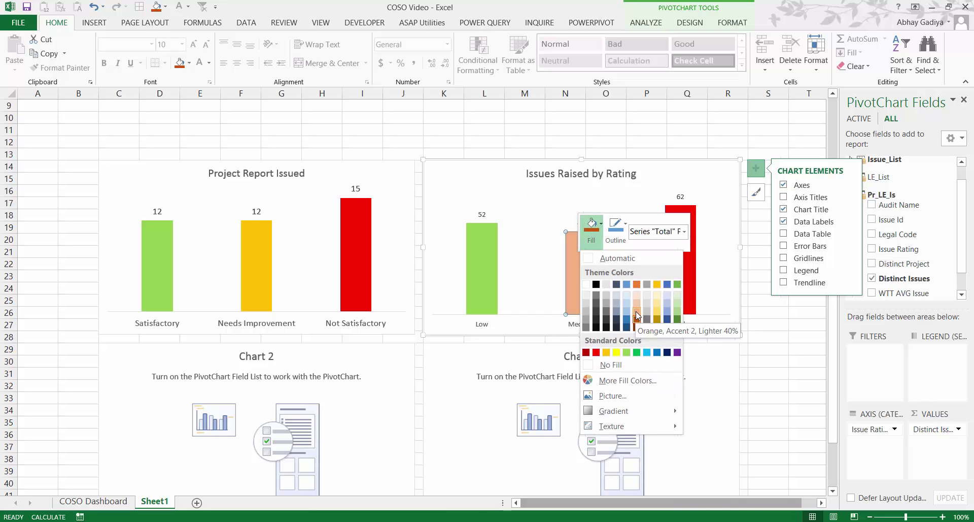
left_click(606, 351)
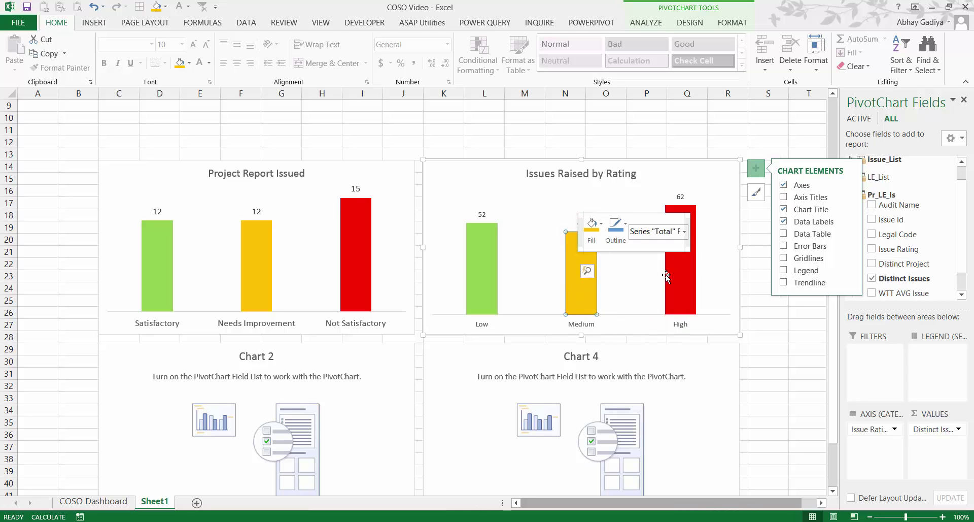
left_click(658, 165)
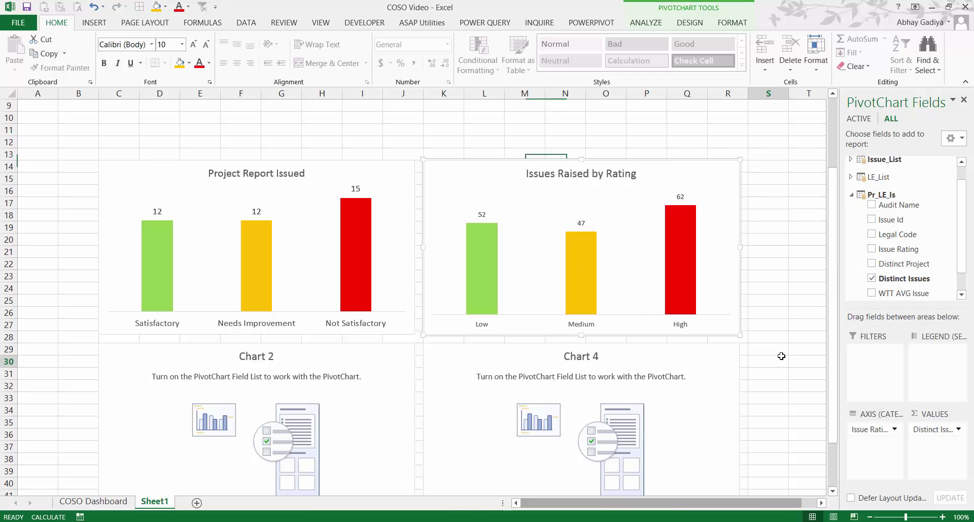
Step: Set up Chart 2 with DE / OE Findings as axis categories and Issue Rating as legend series, both from the Issue_List table
left_click(782, 357)
scroll(782, 358, "down", 6)
scroll(761, 345, "up", 1)
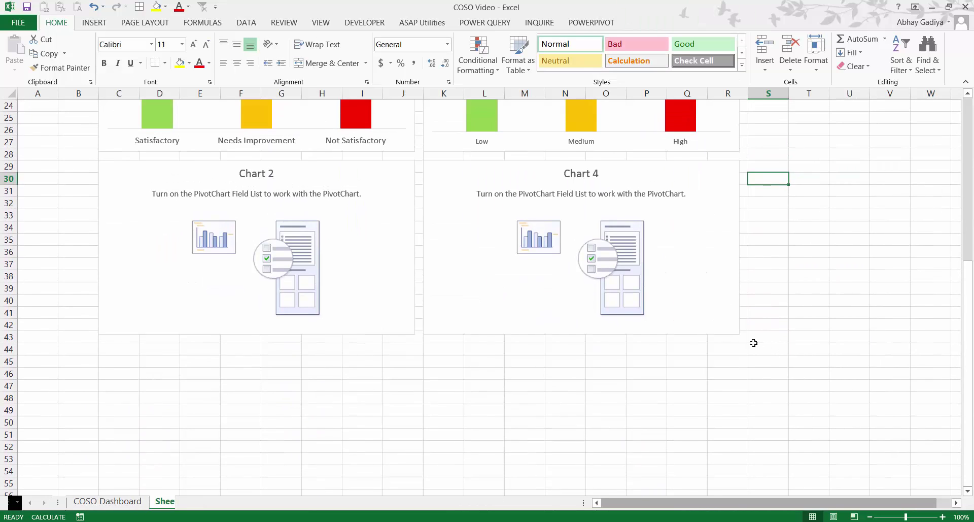
left_click(322, 167)
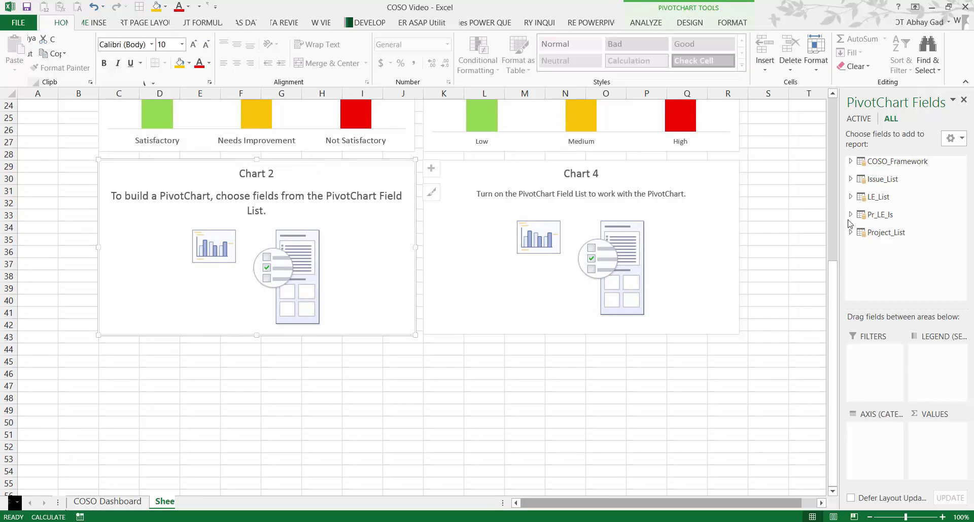
left_click(852, 179)
left_click_drag(898, 224, 874, 432)
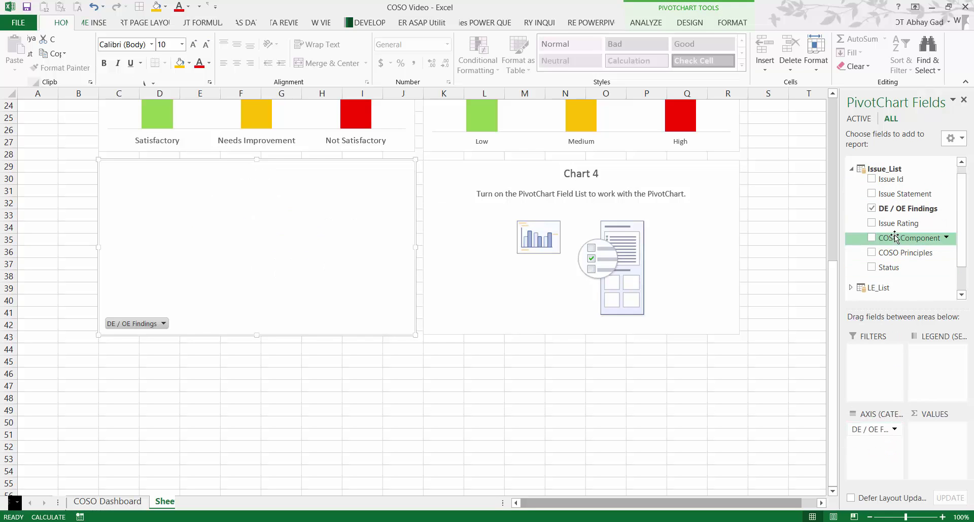
left_click_drag(909, 230, 937, 373)
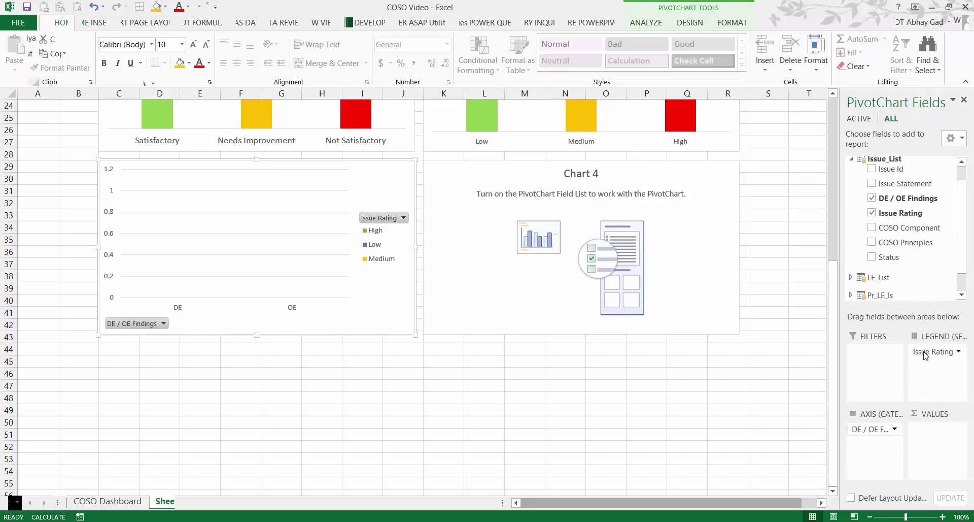
Step: Add Distinct Issues from the Pr_LE_Is table as the values of the DE / OE Findings chart
left_click(852, 166)
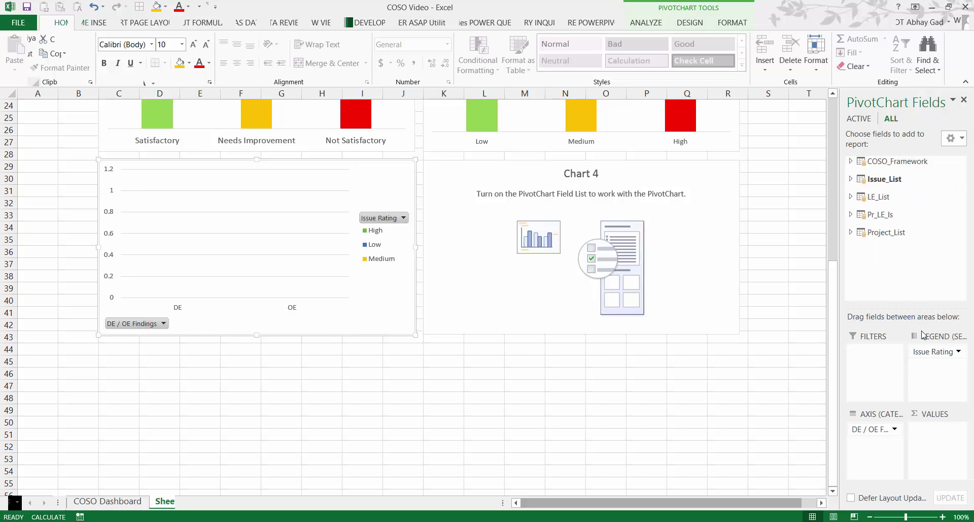
left_click(851, 233)
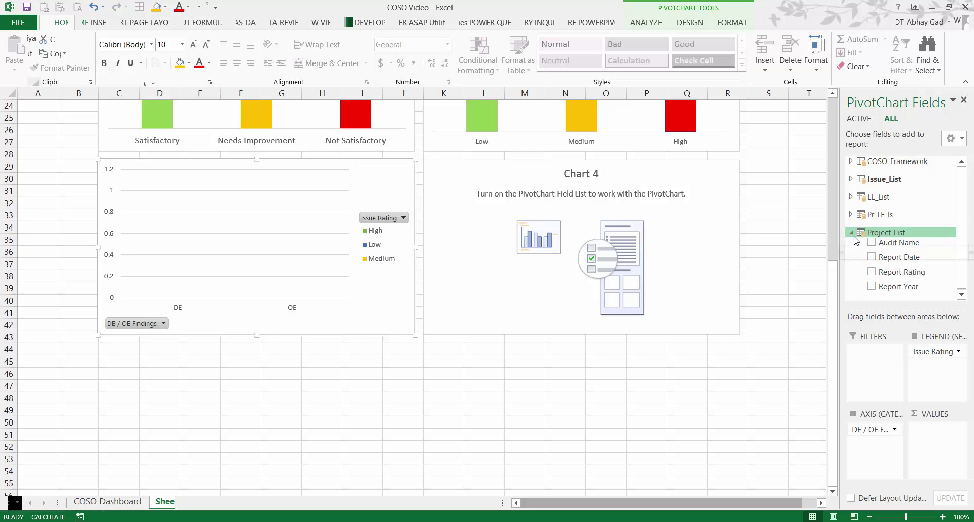
left_click(852, 233)
left_click(851, 214)
left_click_drag(902, 276, 911, 442)
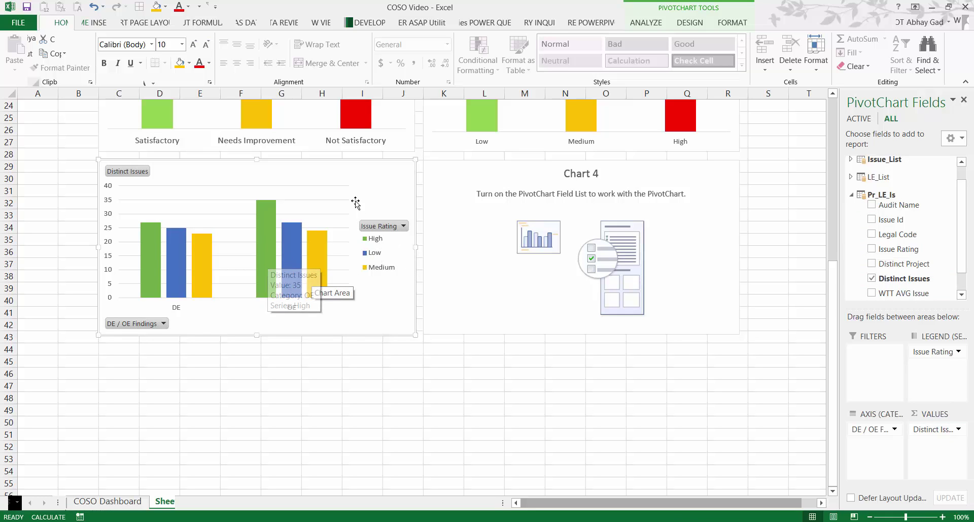
Step: Order the Issue Rating series Low, Medium, High by swapping rows and columns, moving High to the end and swapping back
left_click(689, 23)
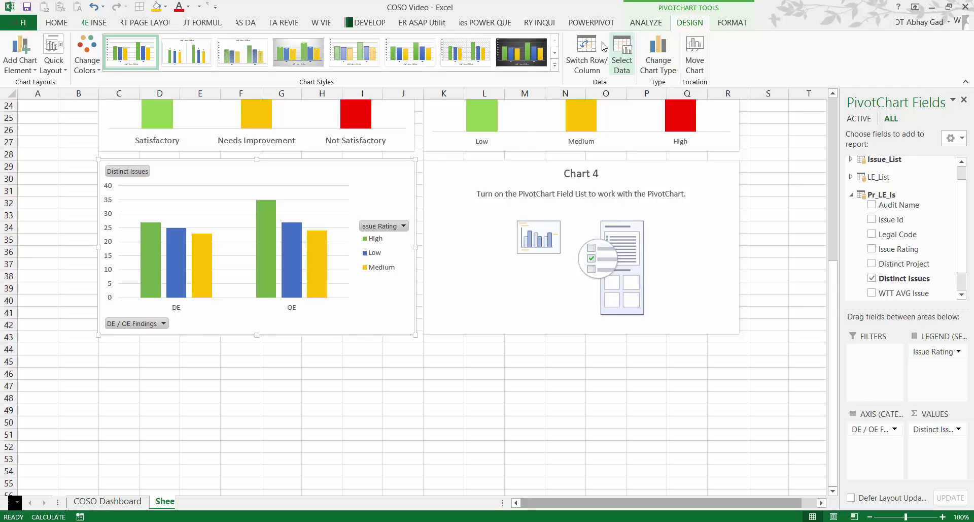
left_click(582, 56)
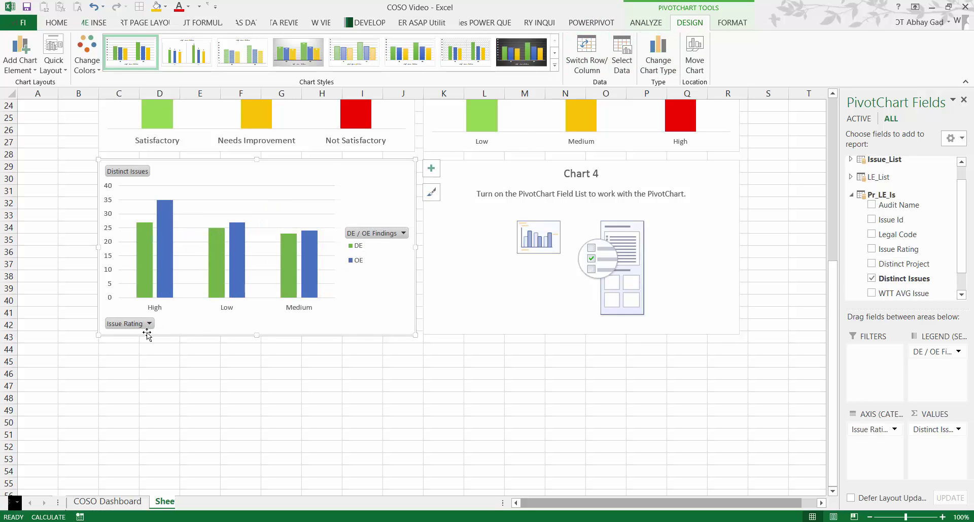
left_click(157, 311)
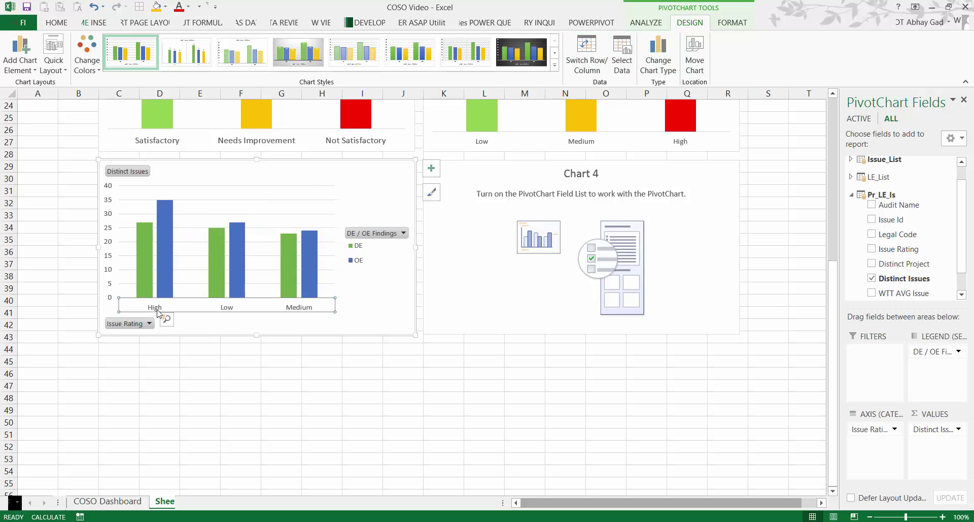
right_click(157, 311)
mouse_move(227, 133)
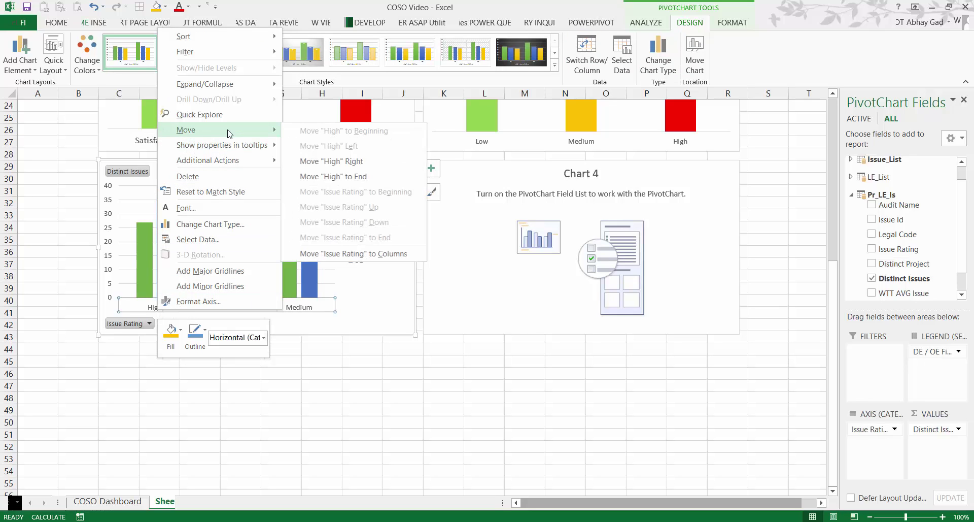
left_click(336, 176)
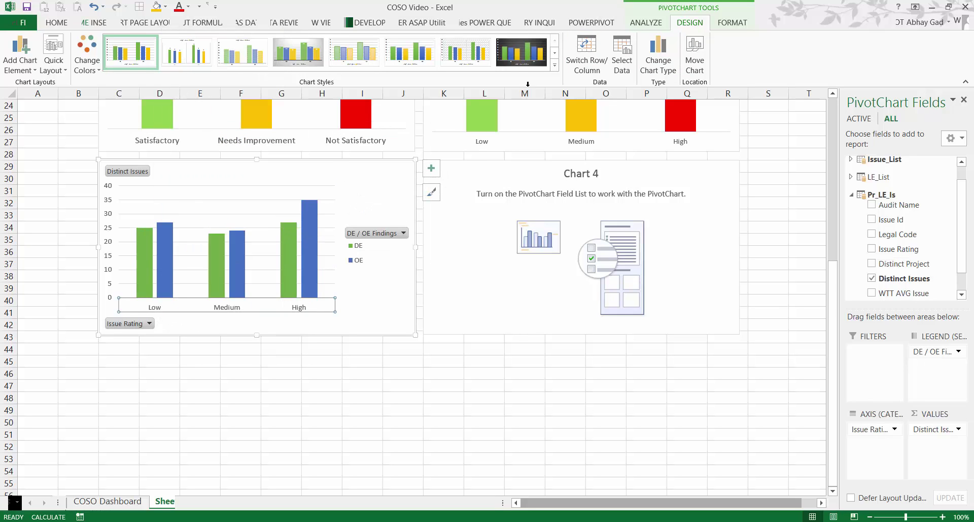
left_click(587, 51)
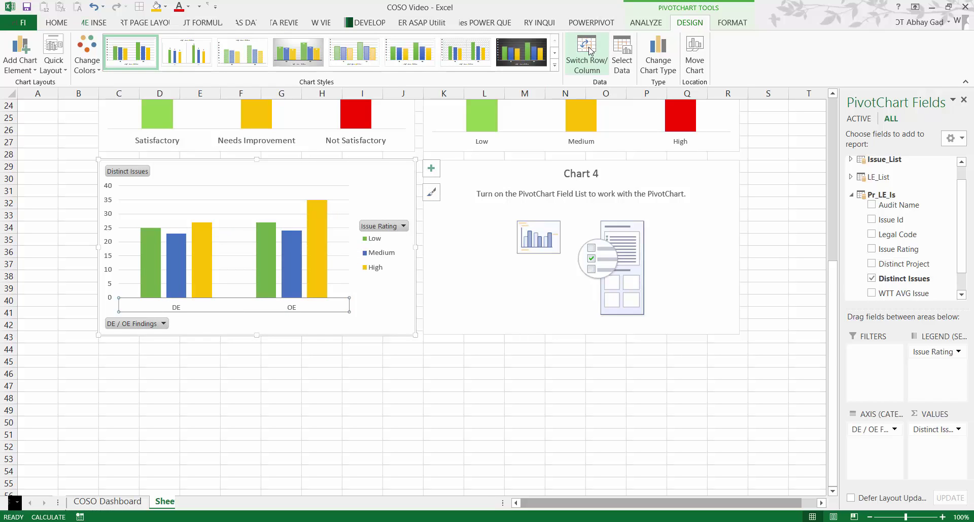
Step: Remove all field buttons, the gridlines and the vertical axis from the DE / OE Findings chart
right_click(136, 174)
left_click(199, 306)
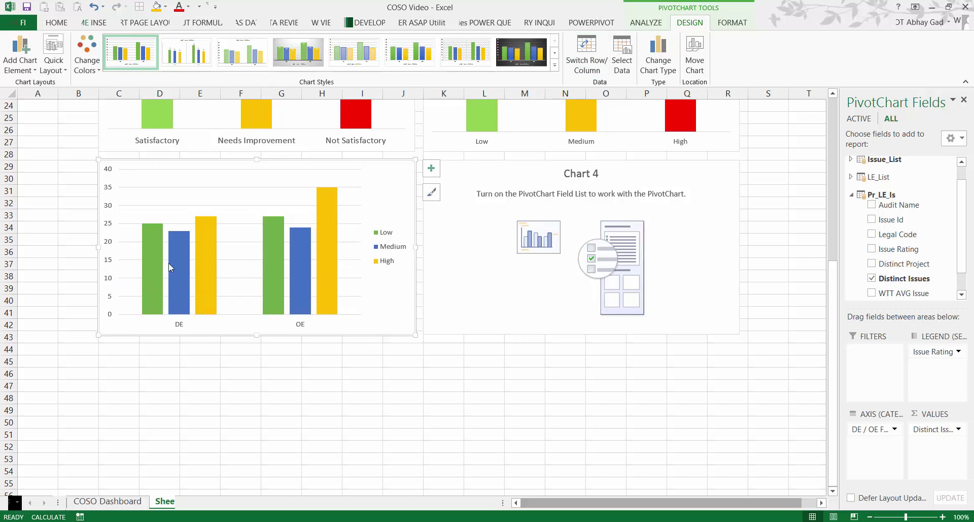
left_click(135, 192)
key("Delete")
left_click(109, 190)
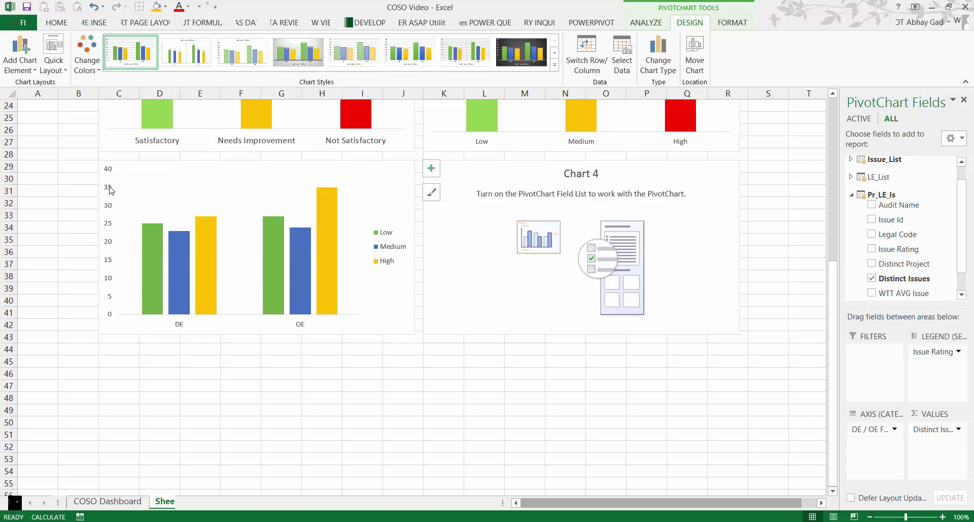
key("Delete")
Step: Place the legend at the top of the DE / OE Findings chart and add data labels
left_click(432, 169)
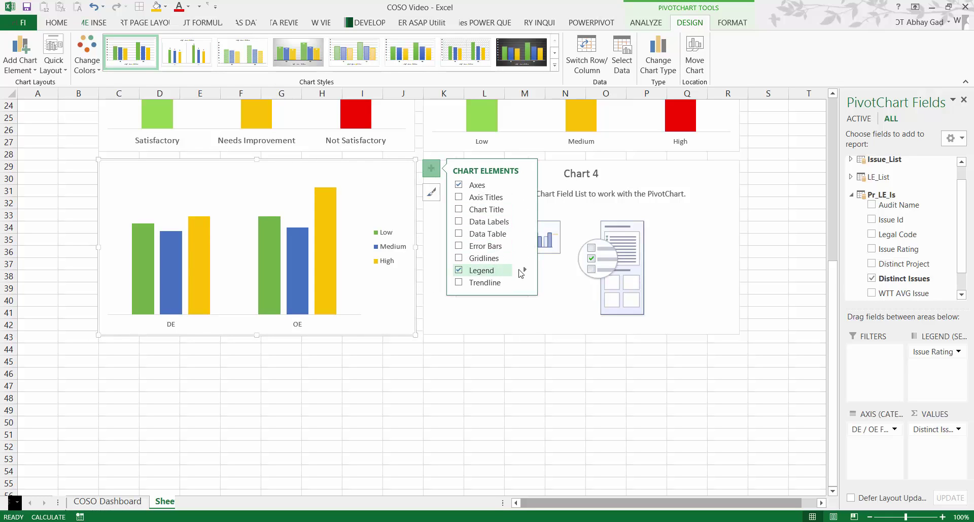
left_click(526, 270)
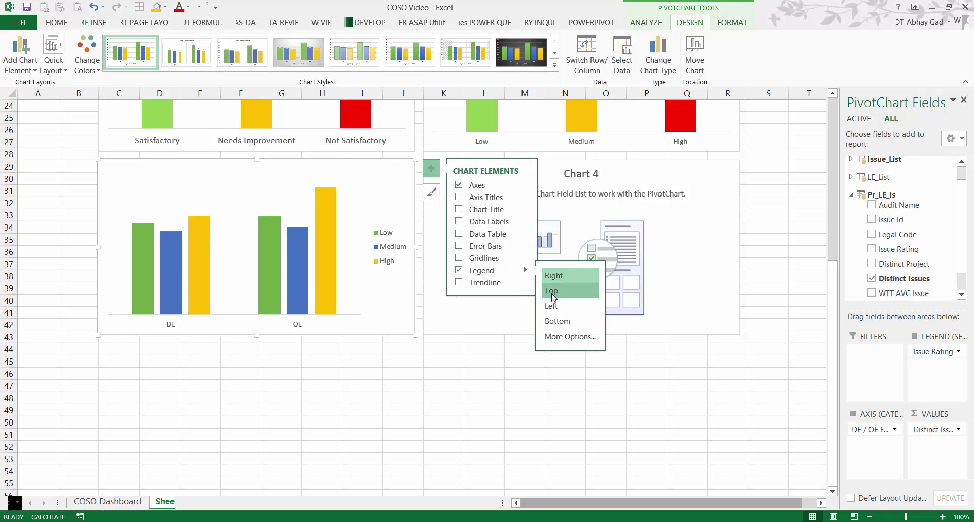
left_click(554, 285)
left_click(459, 221)
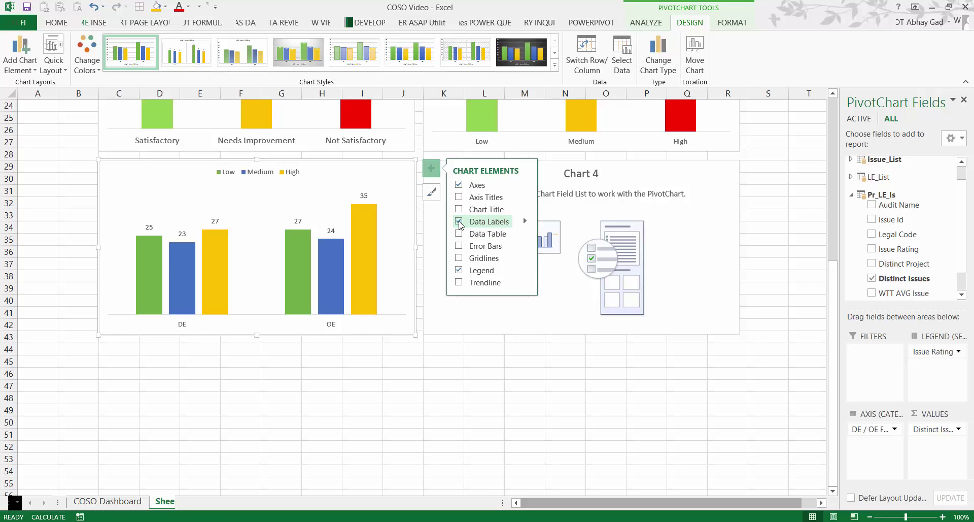
Step: Fill the Low series of the DE / OE Findings chart with standard light green
left_click(154, 254)
right_click(153, 252)
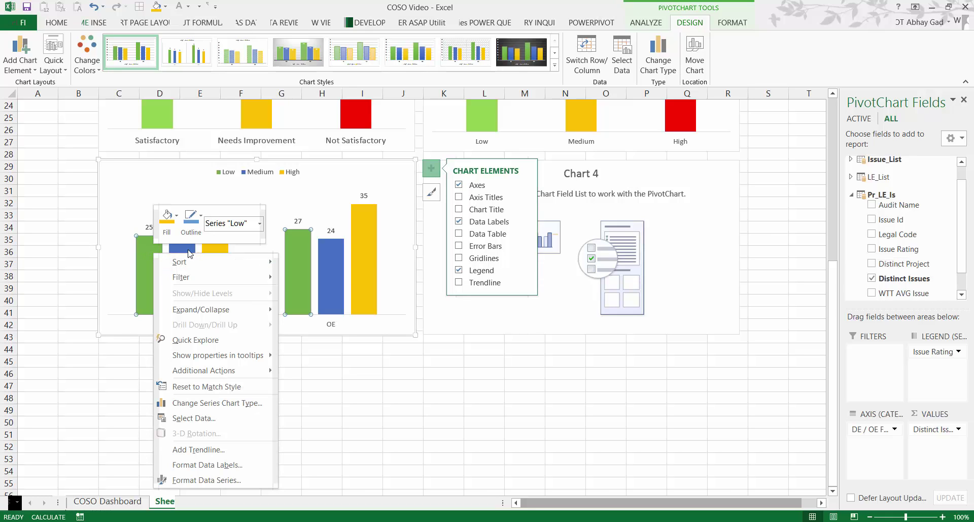
left_click(167, 219)
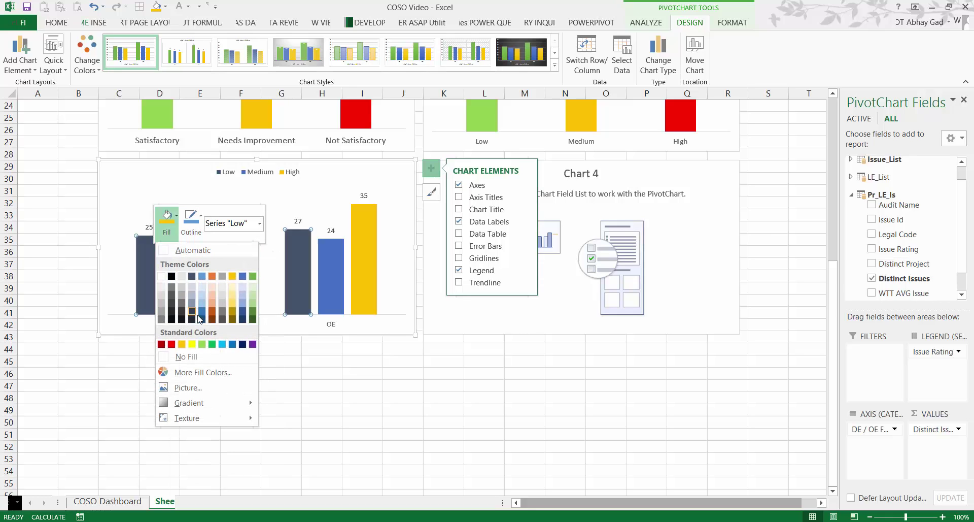
left_click(203, 345)
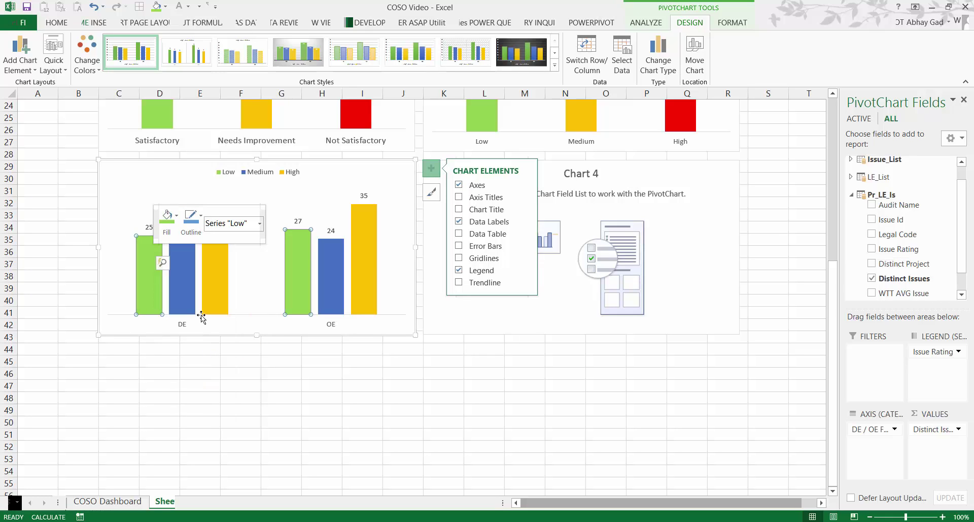
Step: Fill the Medium series of the DE / OE Findings chart with standard orange and the High series with standard red
right_click(184, 264)
left_click(197, 226)
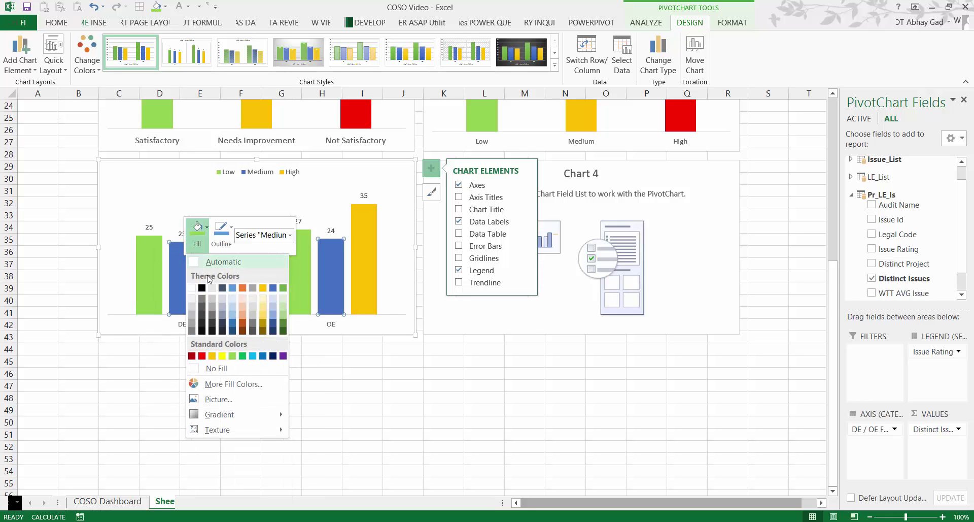
left_click(213, 356)
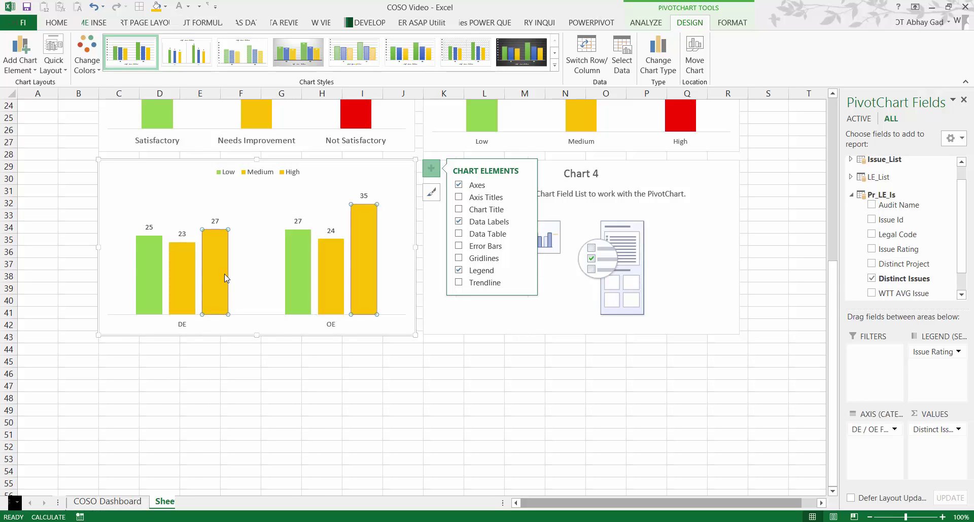
right_click(211, 246)
left_click(223, 210)
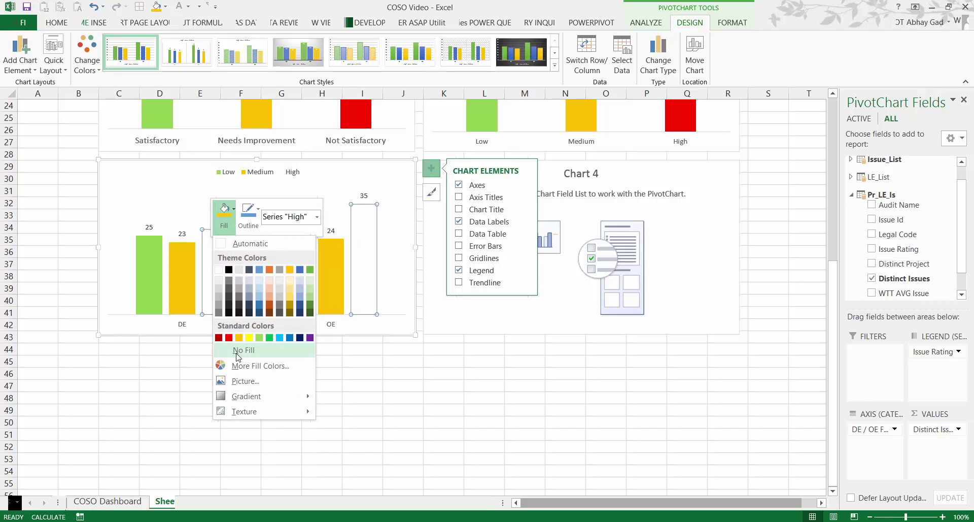
left_click(228, 337)
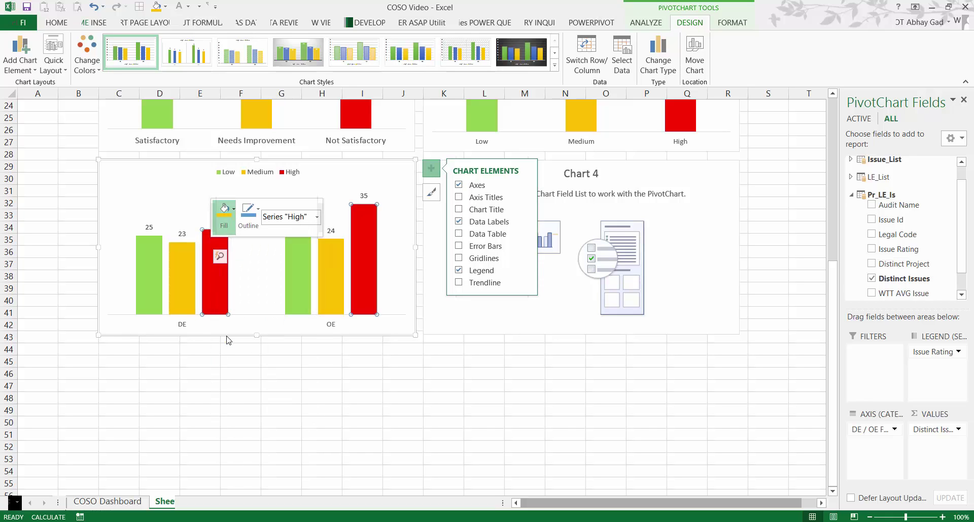
Step: Set the font size of all text in the DE / OE Findings chart to 11
left_click(149, 172)
left_click(57, 23)
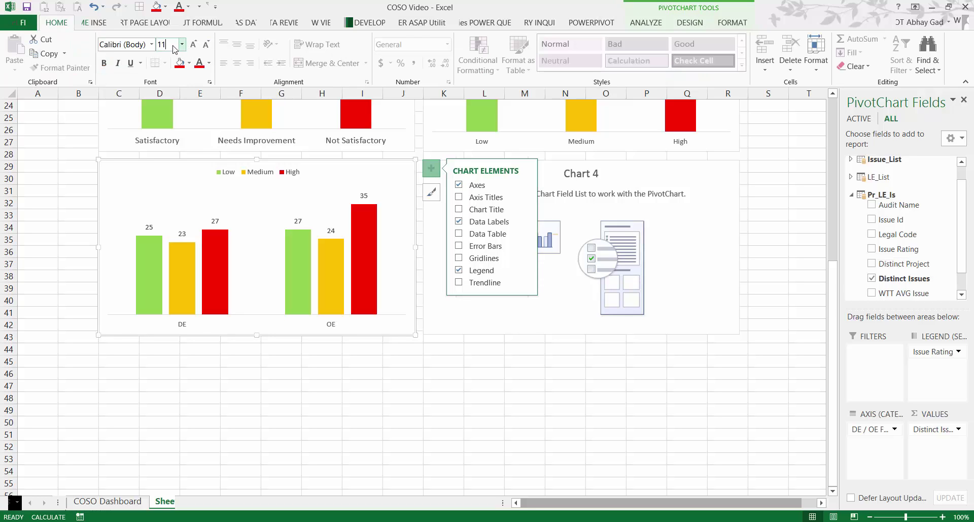
left_click(173, 45)
type("11")
key("Return")
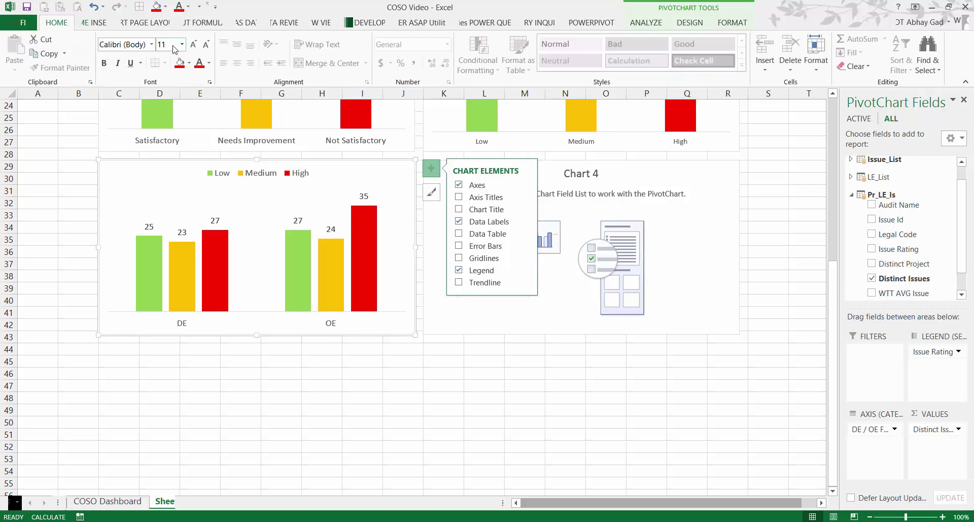
Step: Add a chart title reading "Issues raised by DE / OE" to the DE / OE Findings chart
left_click(459, 208)
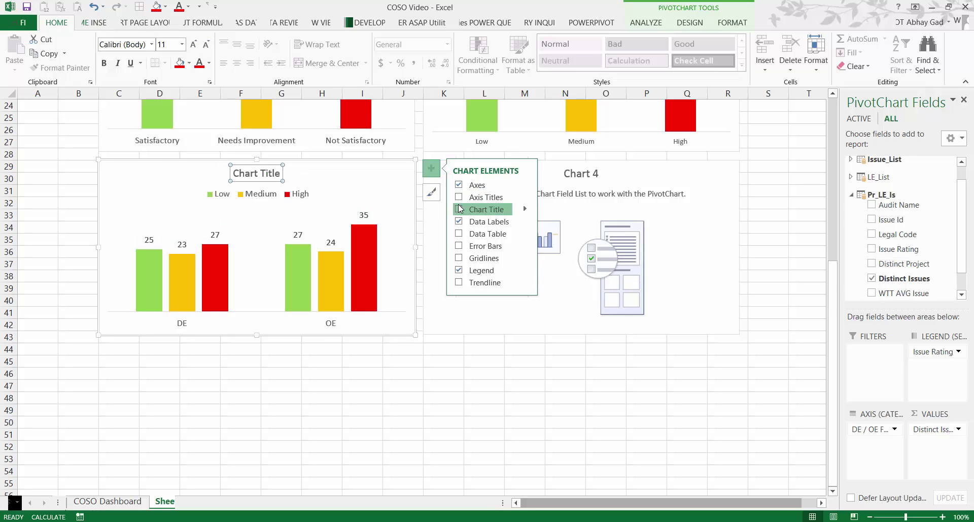
left_click(234, 173)
key("Delete")
key("Delete")
key("Delete")
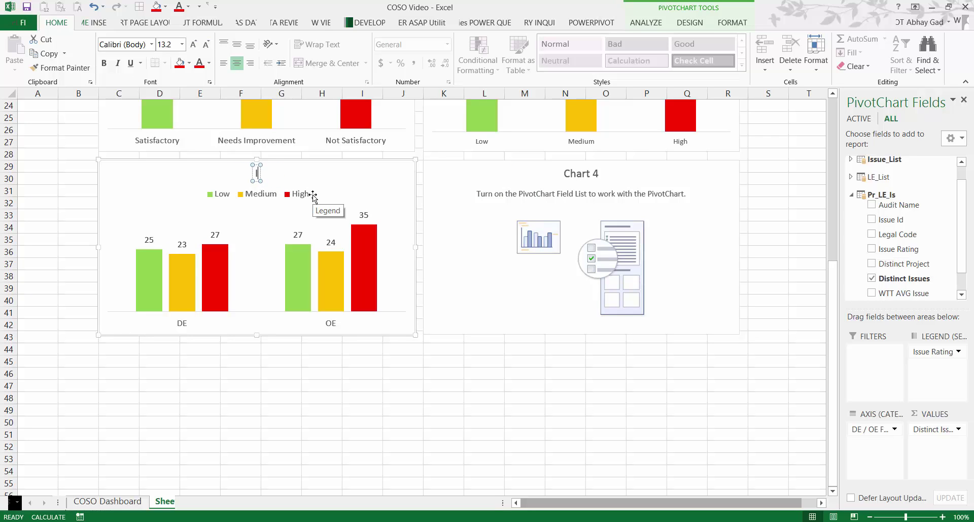
type("Issues raised by DE /O")
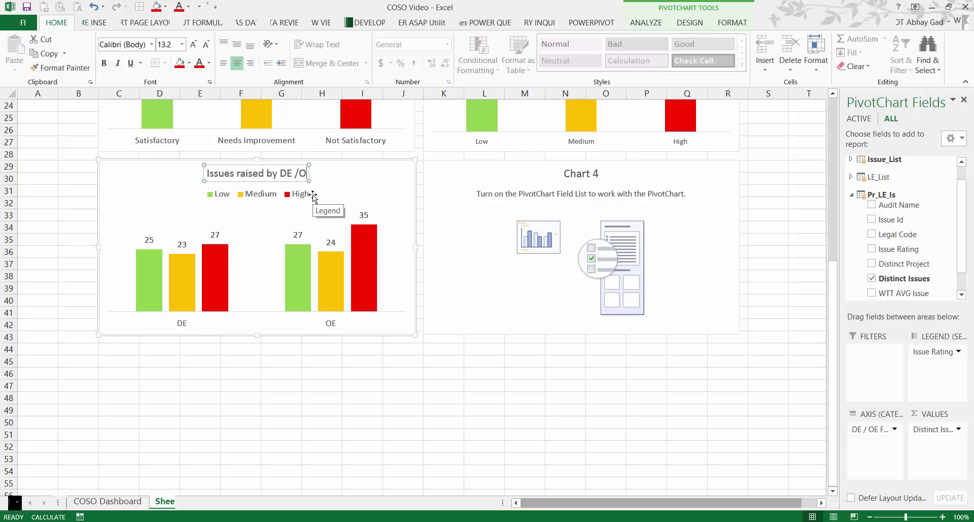
key("BackSpace")
type("OR")
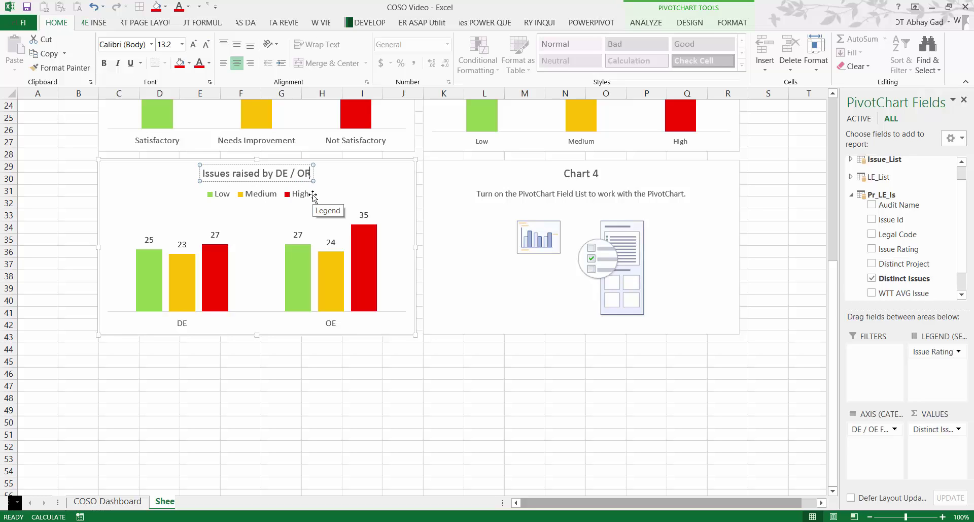
key("BackSpace")
type("E")
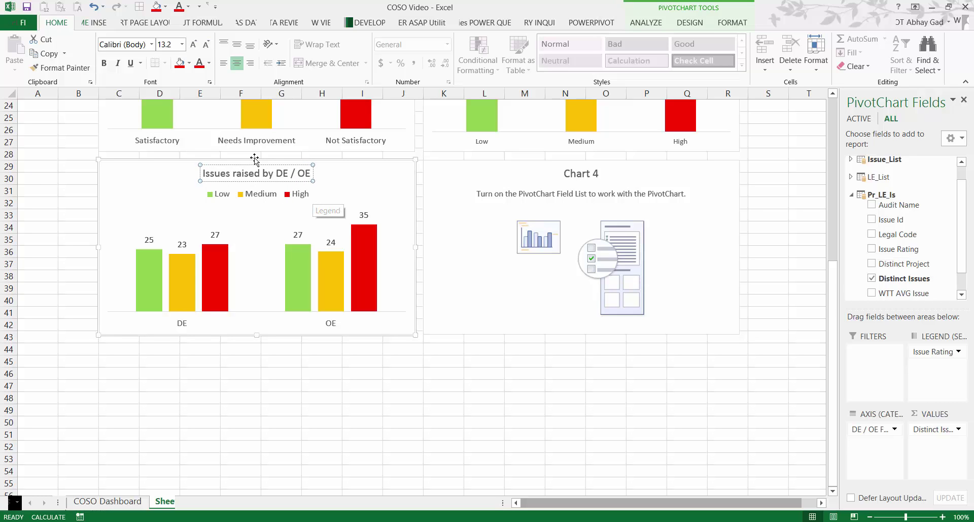
left_click(405, 359)
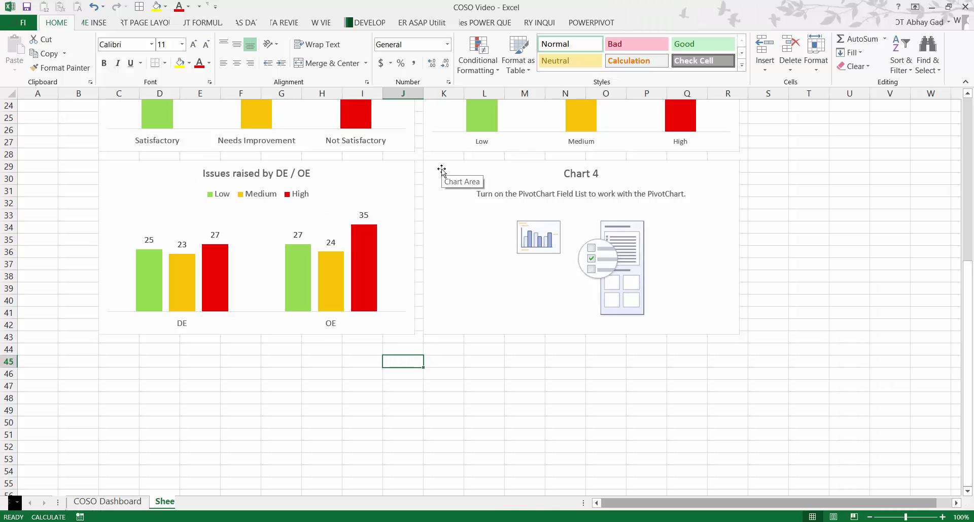
Step: Move the DE / OE chart to the right of the Issues Raised by Rating chart, and shift the empty Chart 4 left beneath the upper row
scroll(439, 203, "up", 3)
left_click_drag(333, 272, 870, 163)
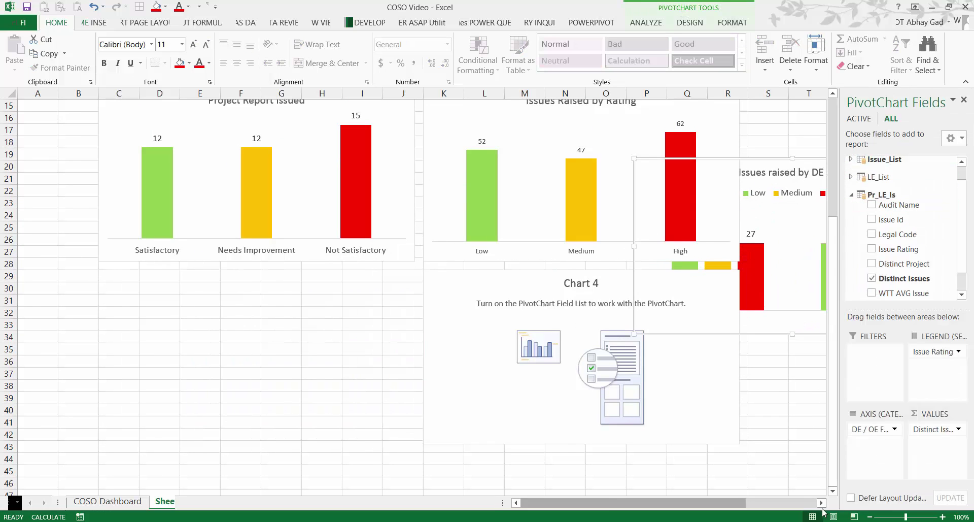
scroll(819, 507, "right", 7)
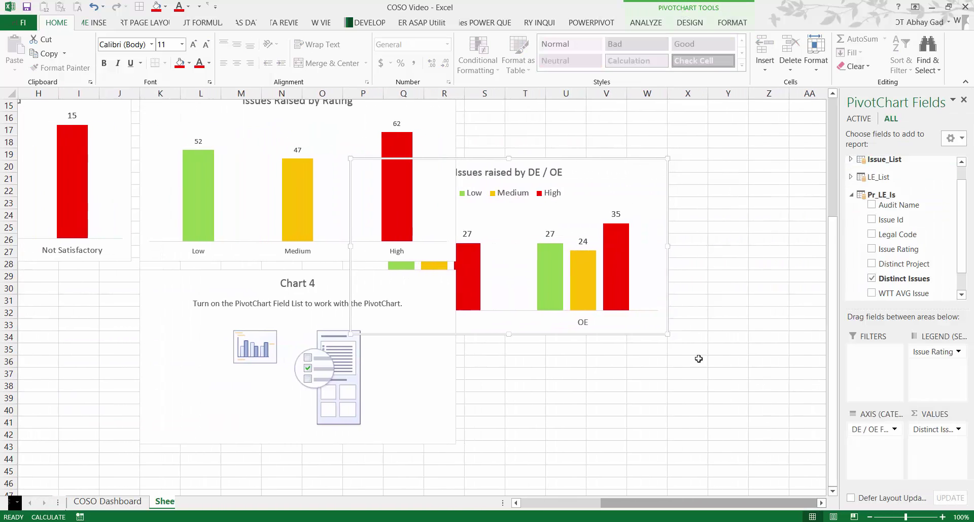
left_click_drag(565, 160, 679, 138)
scroll(543, 344, "down", 3)
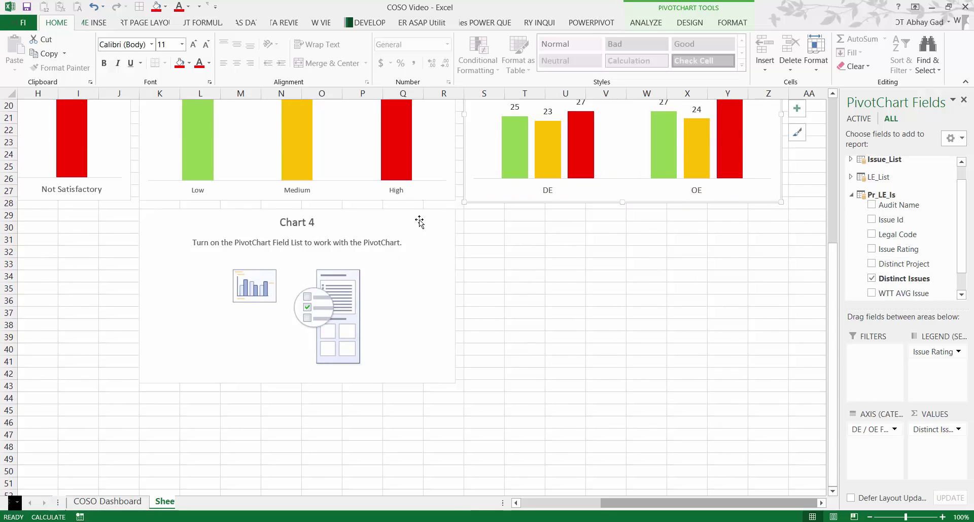
left_click_drag(420, 217, 301, 225)
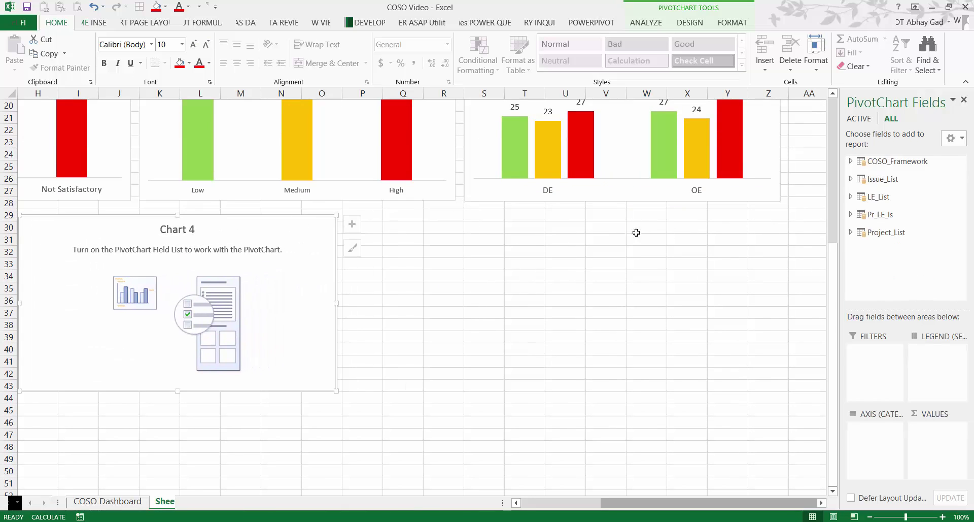
Step: Build Chart 4 with COSO Component from Issue_List as axis, Issue Rating as legend and Distinct Issues from Pr_LE_Is as values
left_click(850, 179)
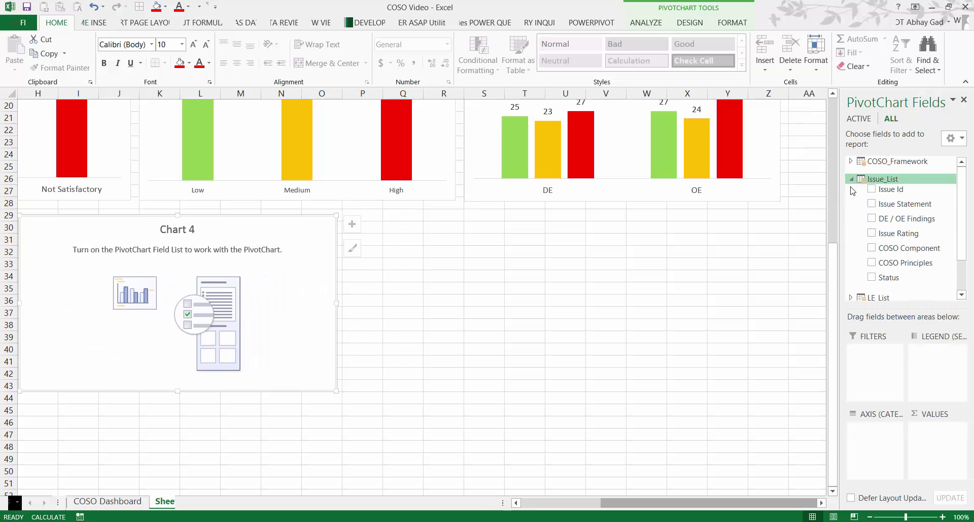
left_click_drag(900, 248, 882, 431)
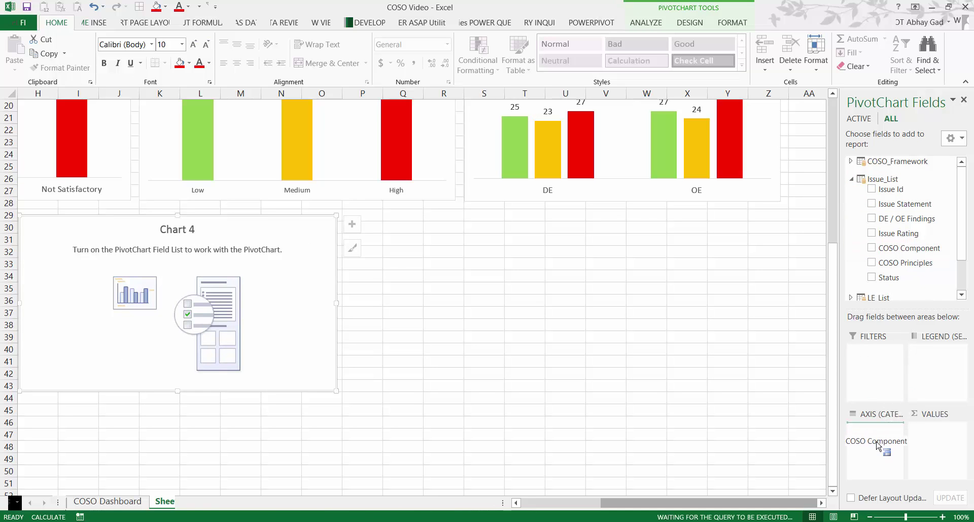
left_click_drag(899, 224, 932, 350)
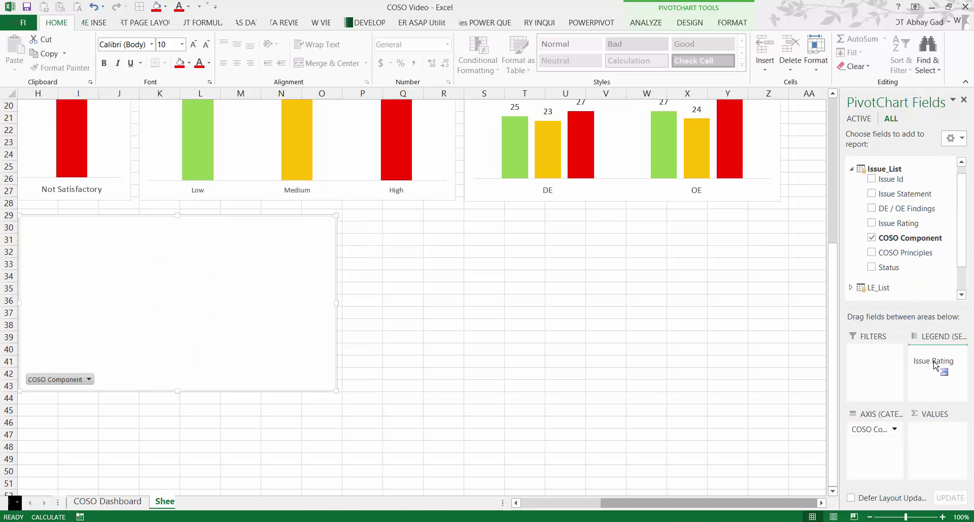
left_click(852, 170)
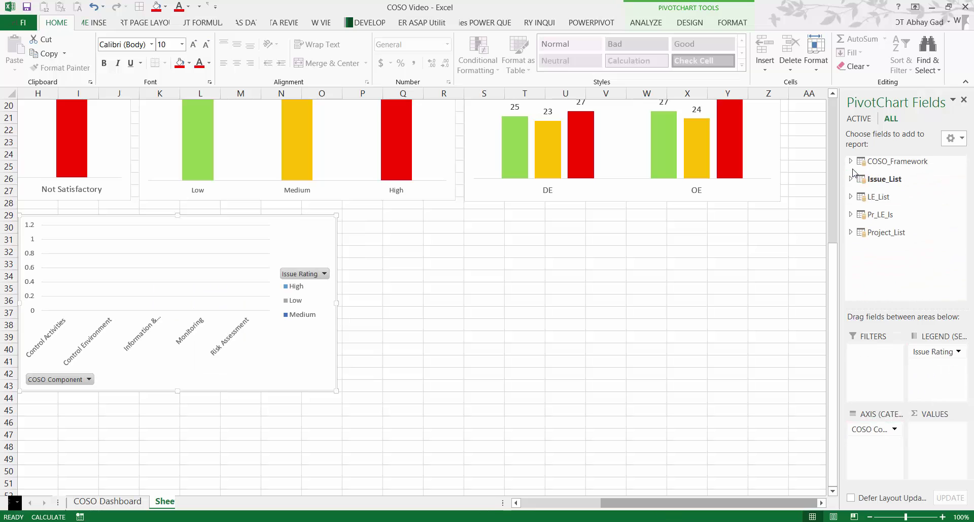
left_click(852, 215)
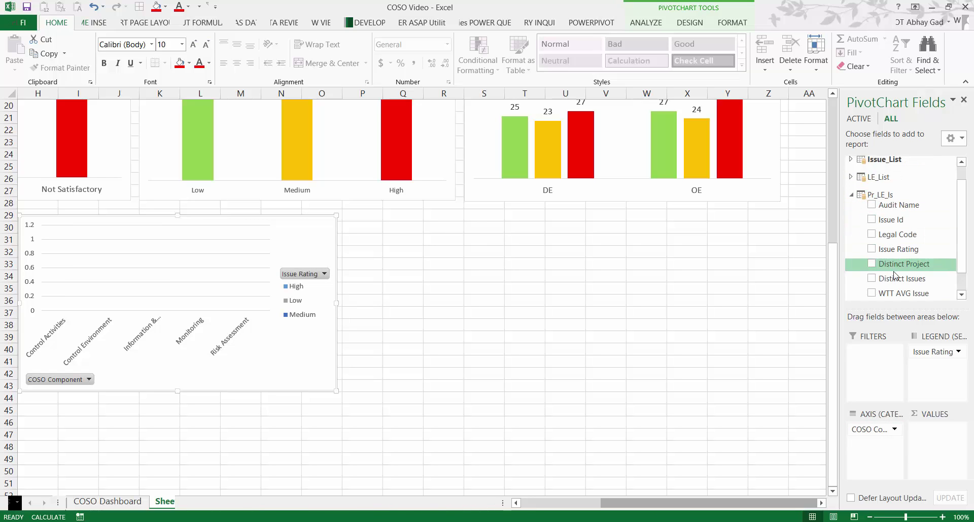
left_click_drag(904, 278, 903, 437)
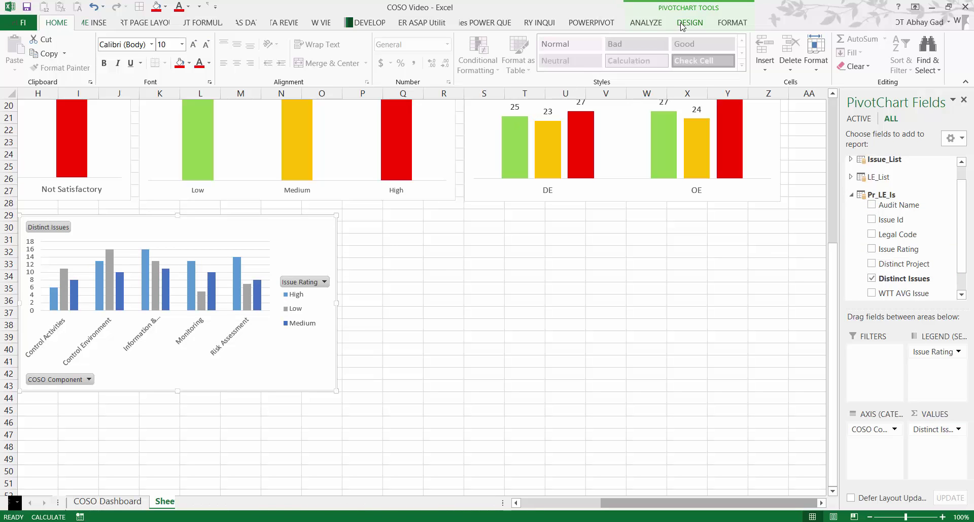
Step: Reorder the ratings in the COSO Component chart to Low, Medium, High by temporarily switching rows and columns
left_click(689, 23)
left_click(587, 55)
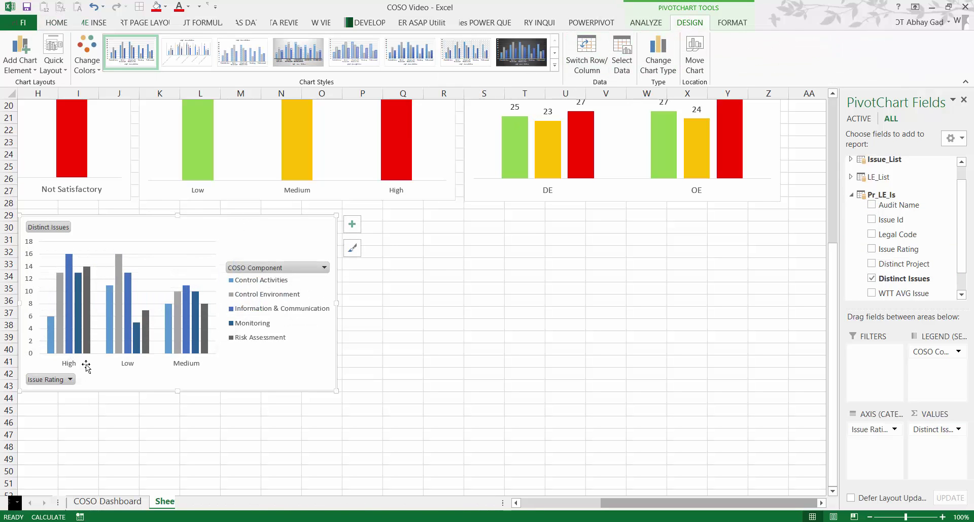
left_click(70, 366)
right_click(70, 366)
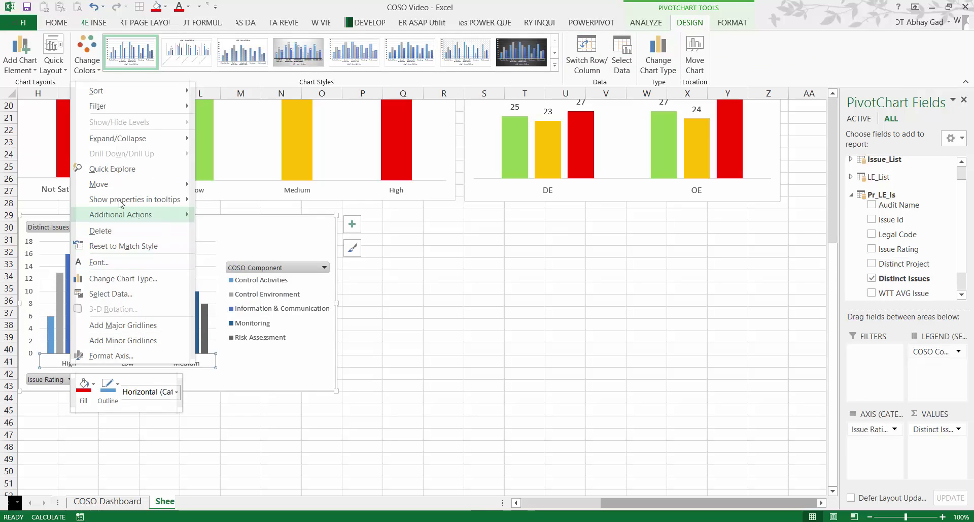
mouse_move(138, 184)
left_click(249, 230)
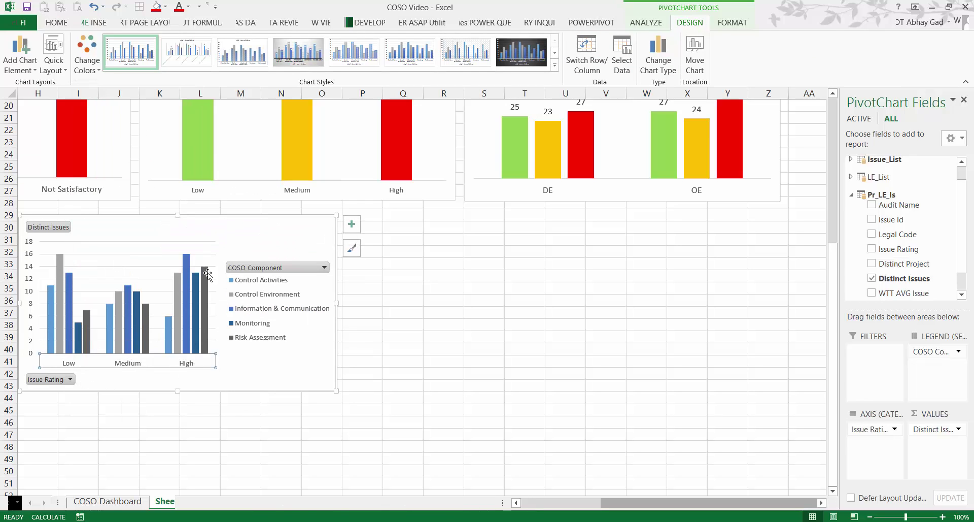
left_click(587, 55)
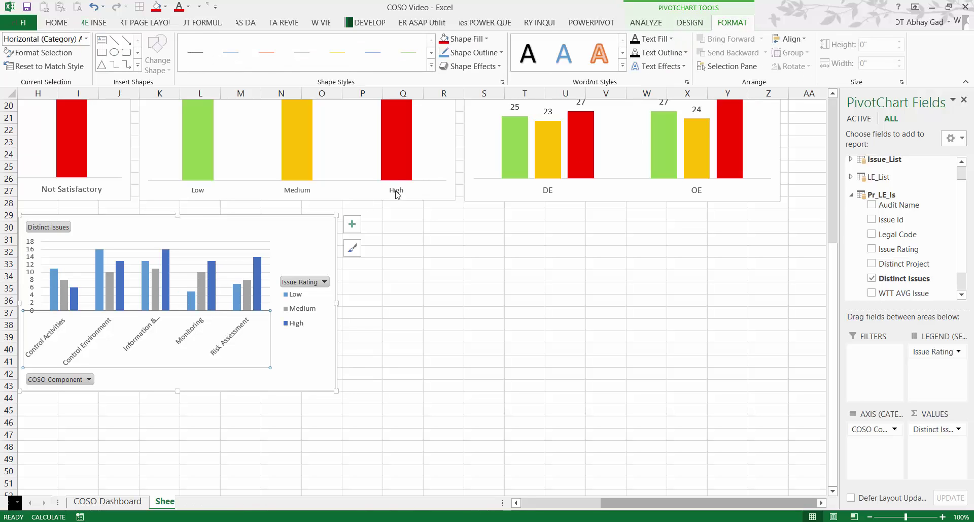
left_click(307, 217)
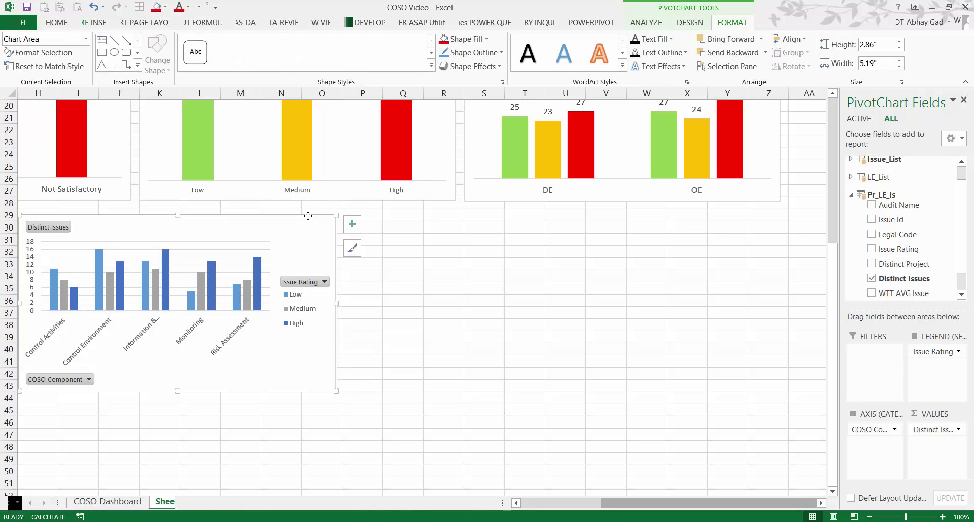
right_click(46, 230)
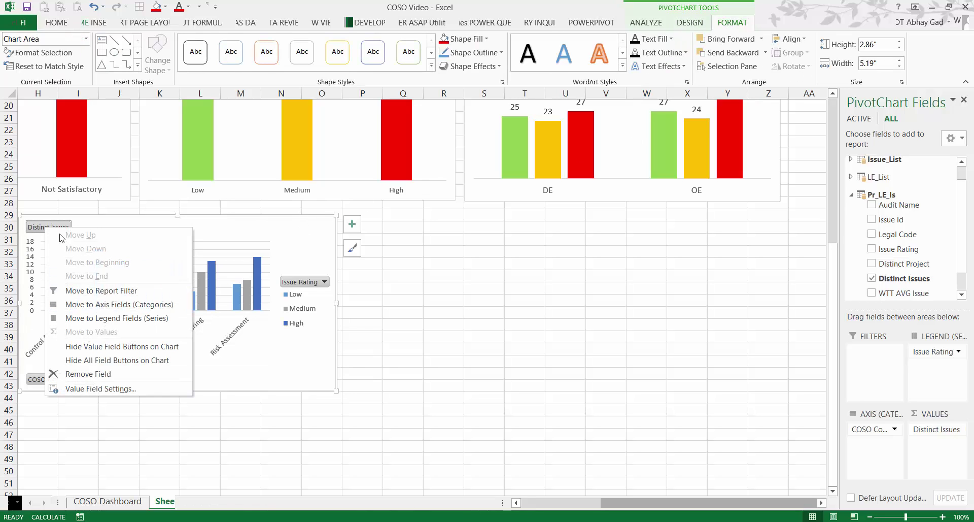
left_click(121, 318)
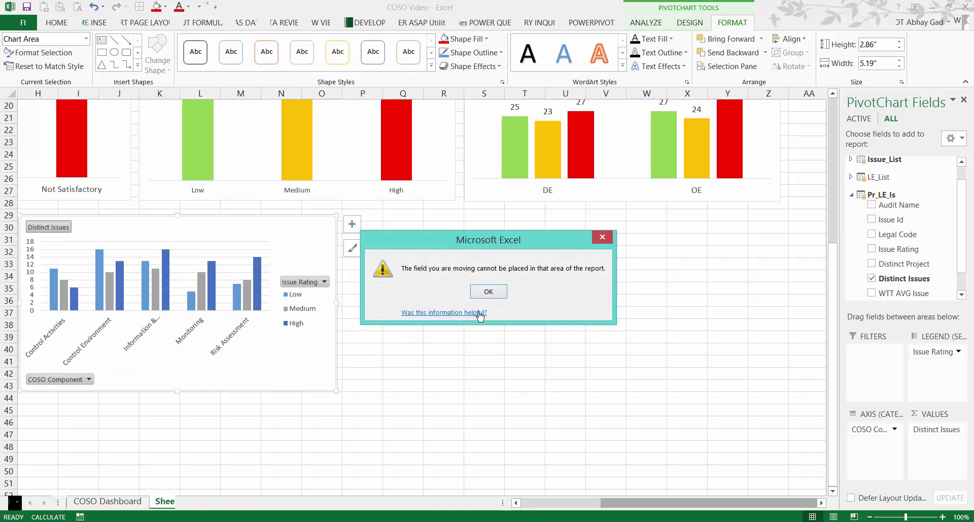
left_click(486, 290)
Step: Hide all field buttons on the COSO Component chart and remove its gridlines and vertical axis
right_click(49, 231)
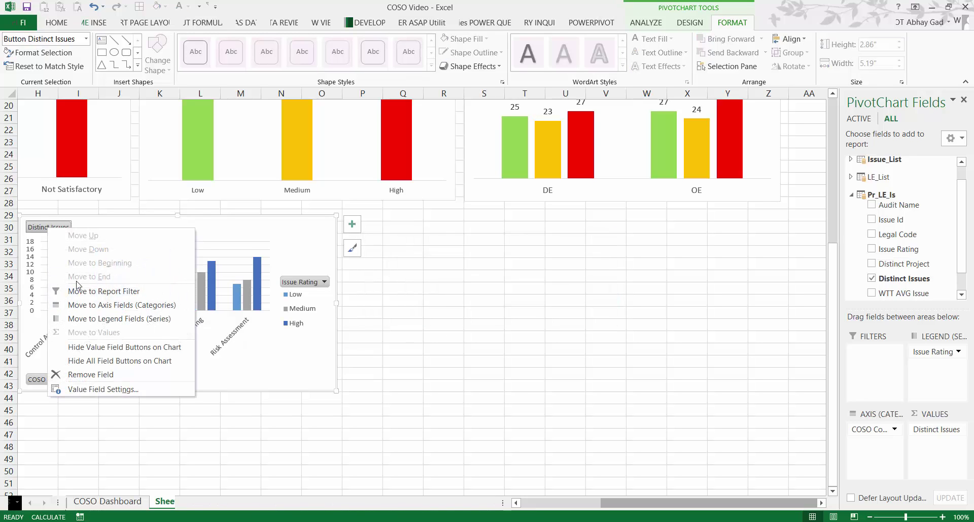
left_click(104, 359)
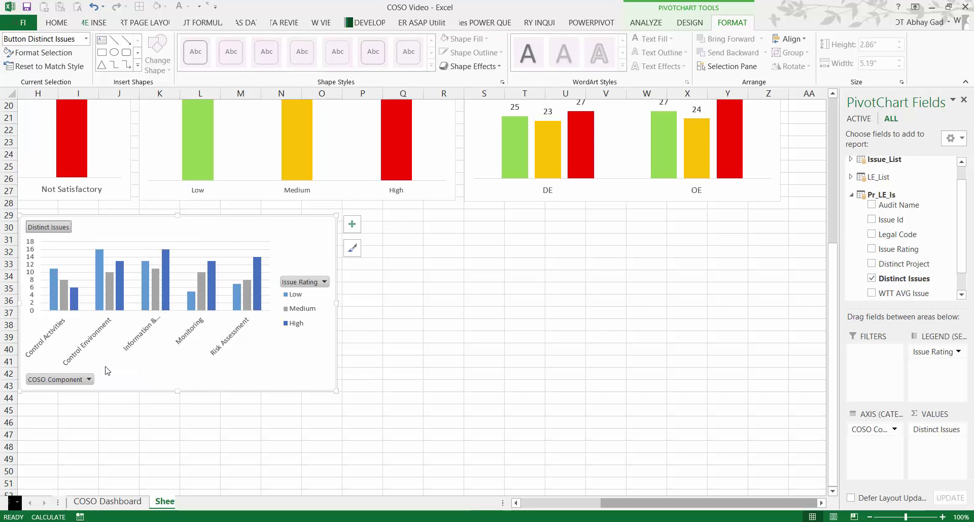
left_click(50, 236)
key("Delete")
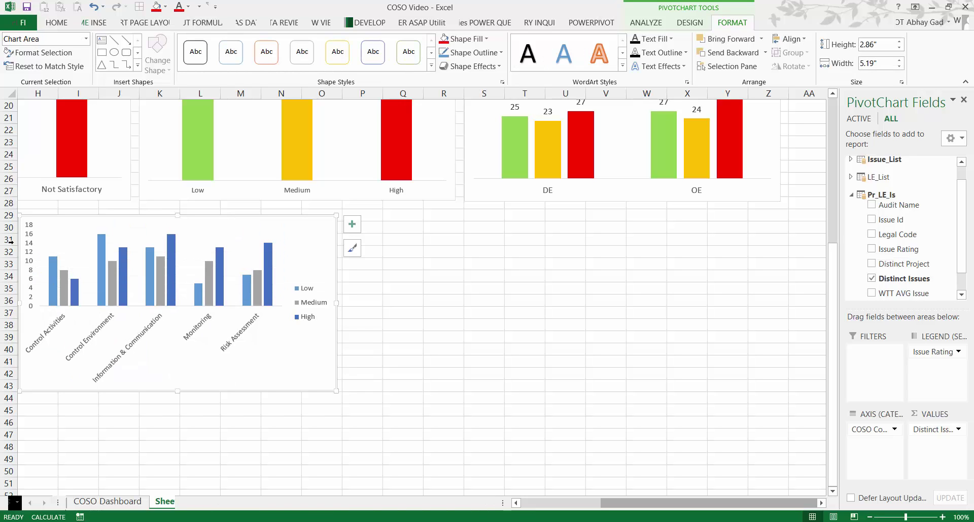
left_click(29, 238)
key("Delete")
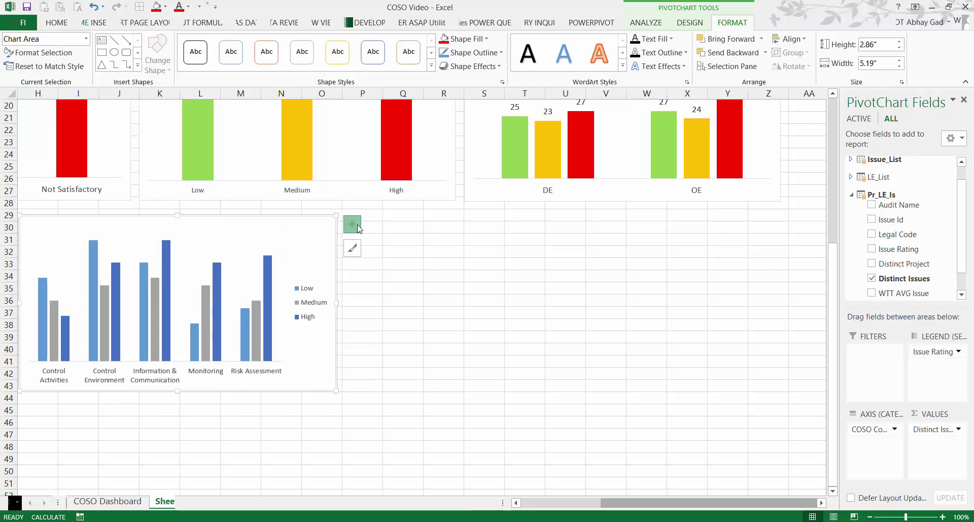
Step: Add data labels to the COSO Component chart and place its legend at the top
left_click(352, 224)
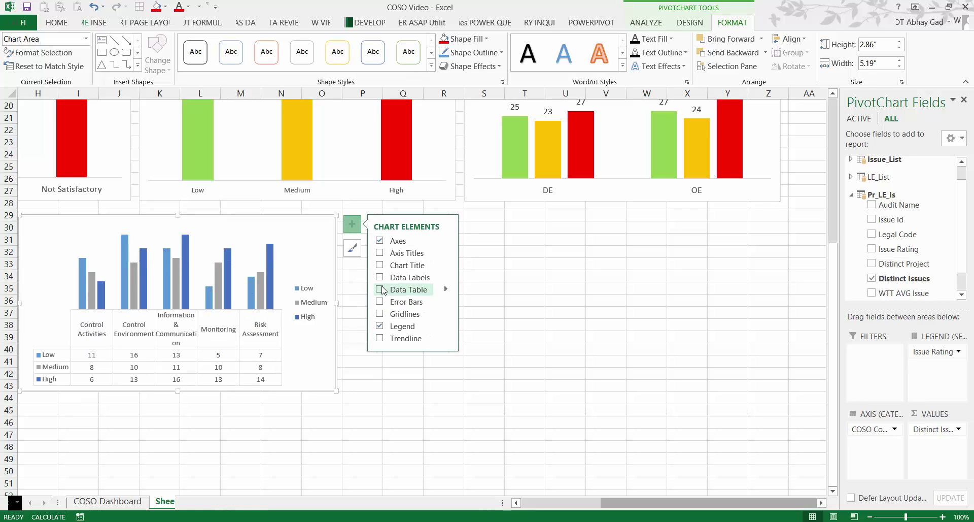
left_click(400, 277)
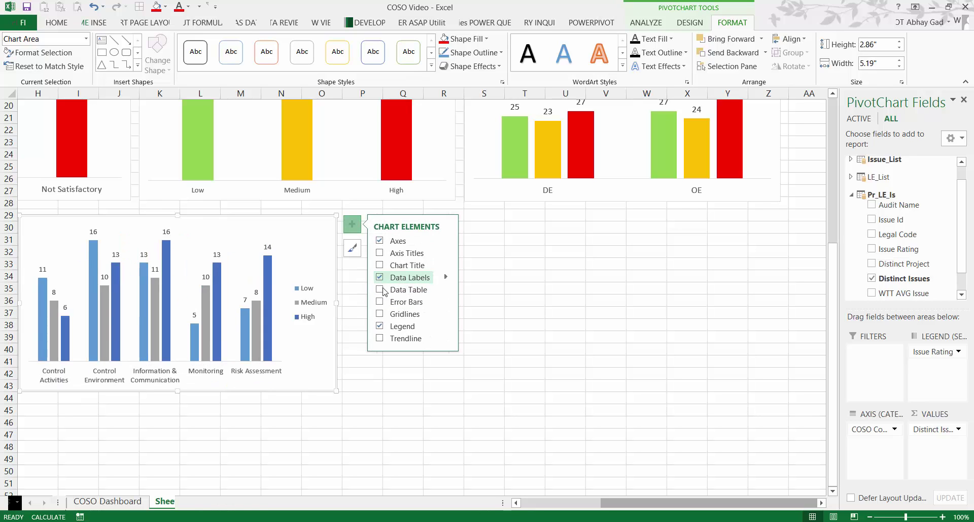
left_click(446, 326)
left_click(472, 349)
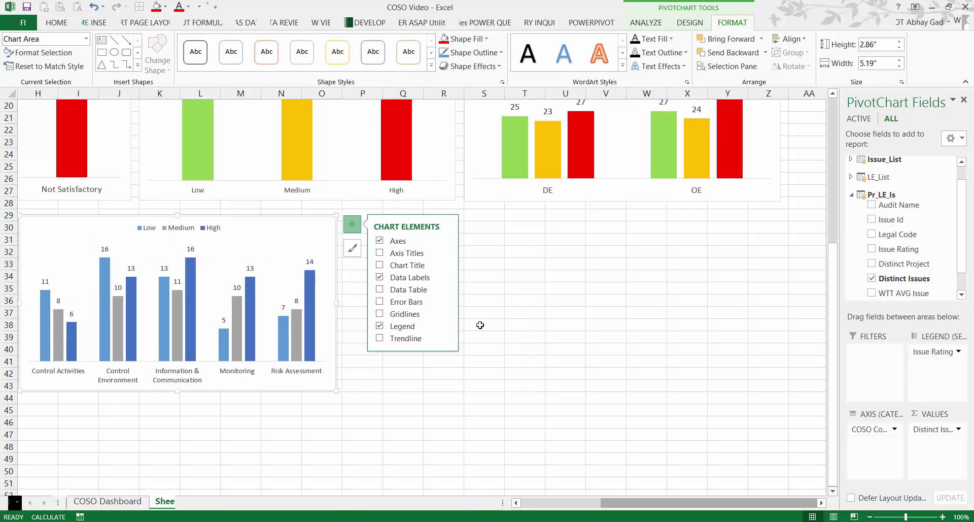
Step: Add a chart title reading "Issues by COSO Component" to the COSO Component chart
left_click(401, 265)
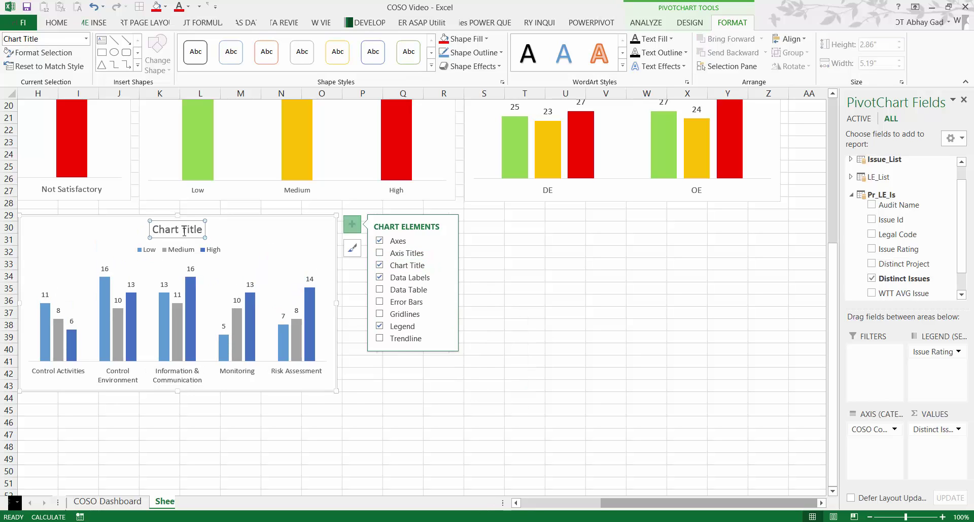
left_click(156, 229)
key("Delete")
key("Delete")
key("Delete")
key("Delete")
key("Delete")
key("Delete")
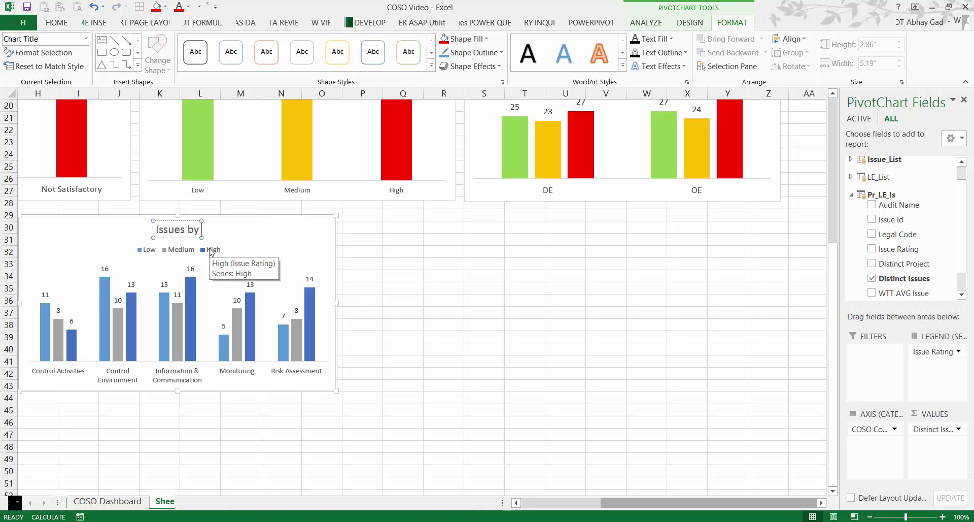
type("OSO Co")
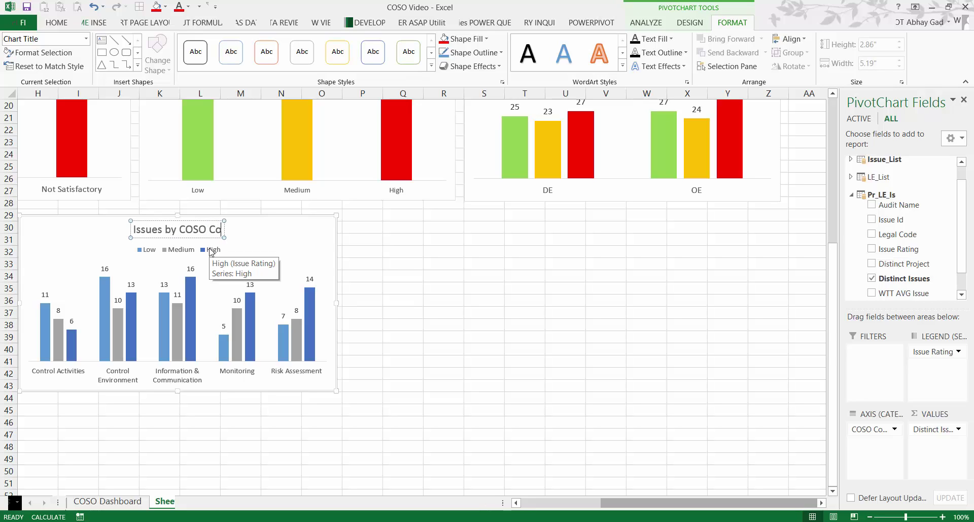
type("mponent")
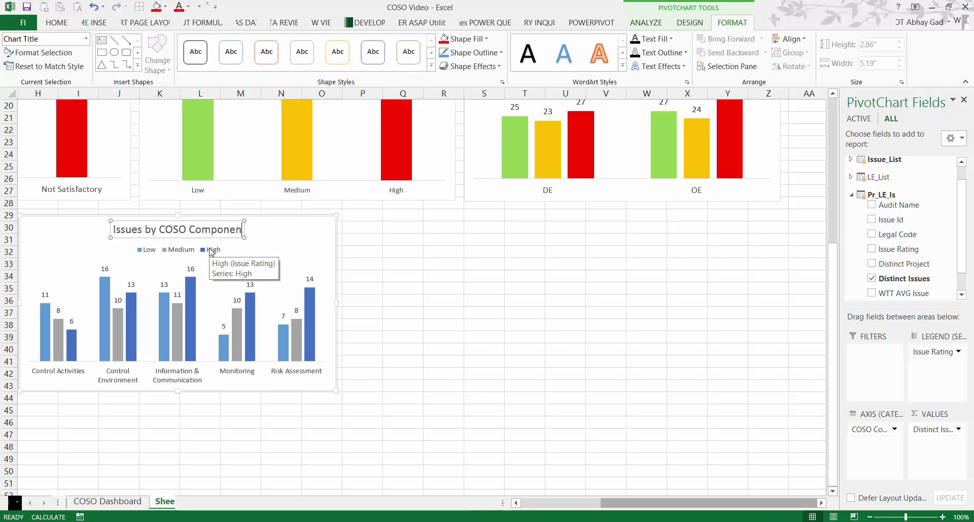
left_click(294, 215)
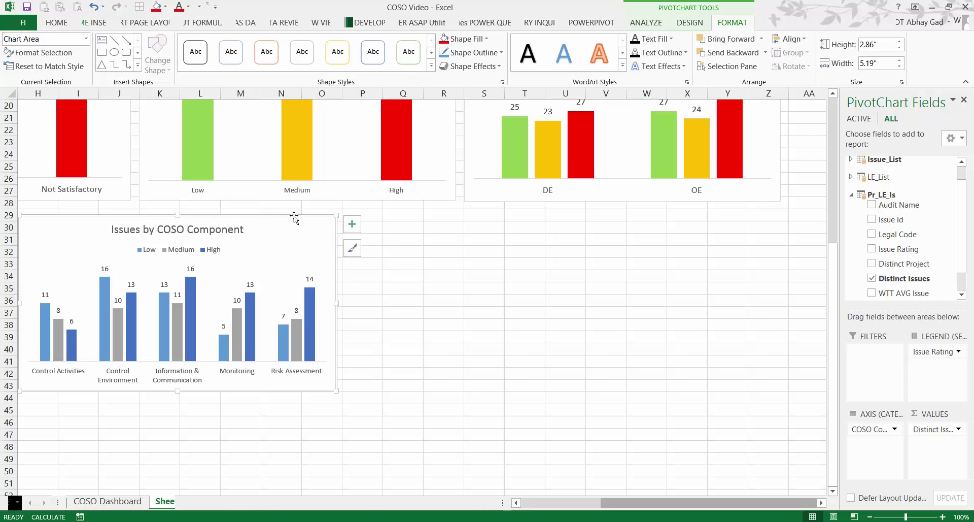
Step: Move the COSO Component chart below the DE and OE chart and fill its Low series with light green
left_click_drag(308, 213, 713, 219)
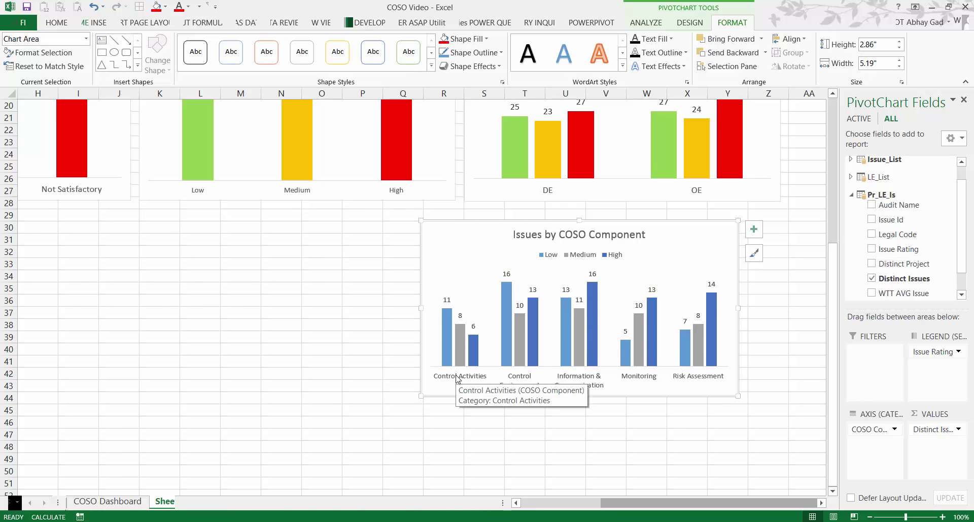
left_click(450, 343)
right_click(449, 343)
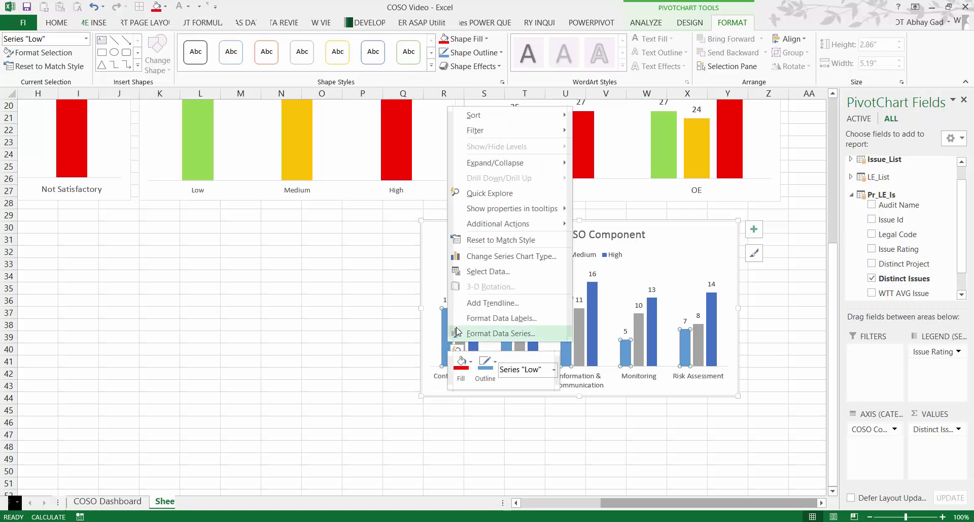
left_click(470, 362)
left_click(500, 275)
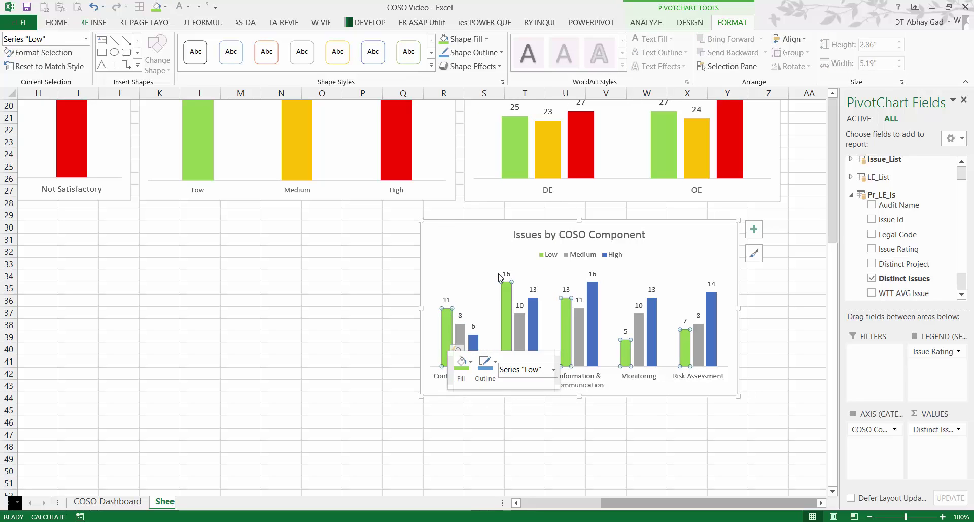
Step: Fill the COSO Component chart's Medium series with gold and its High series with red
left_click(462, 339)
right_click(461, 358)
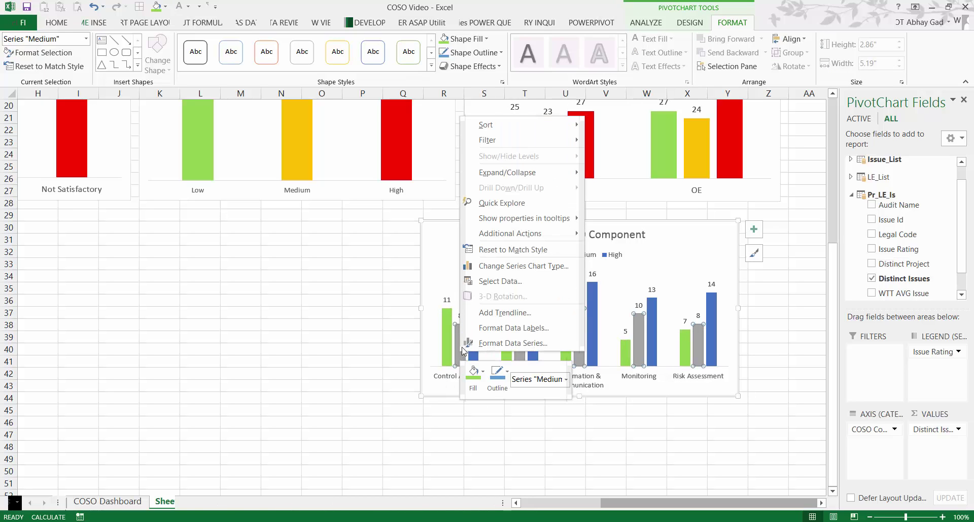
left_click(471, 373)
left_click(488, 280)
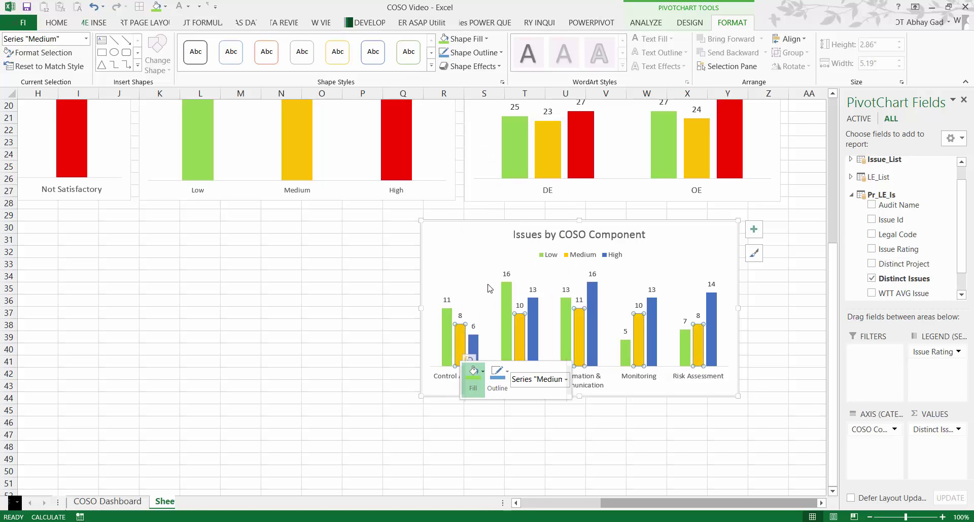
left_click(476, 350)
right_click(476, 350)
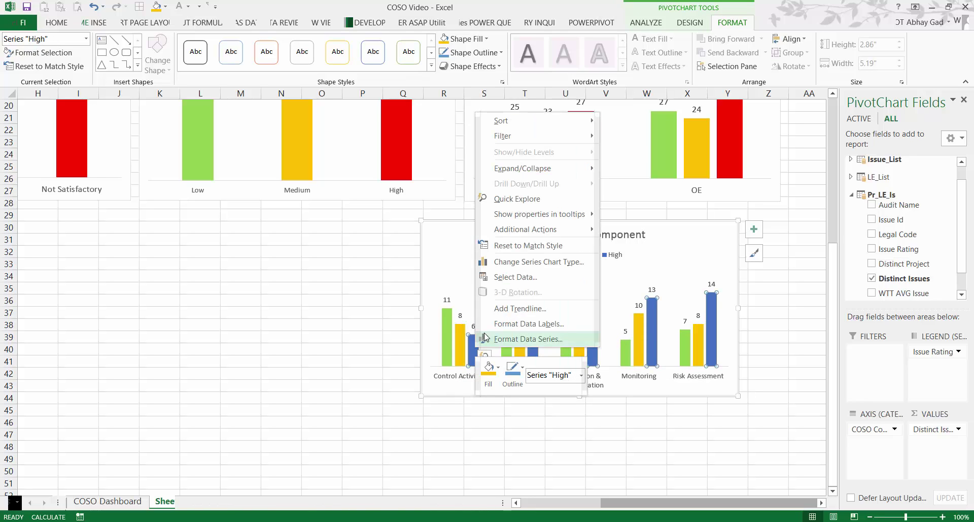
left_click(488, 370)
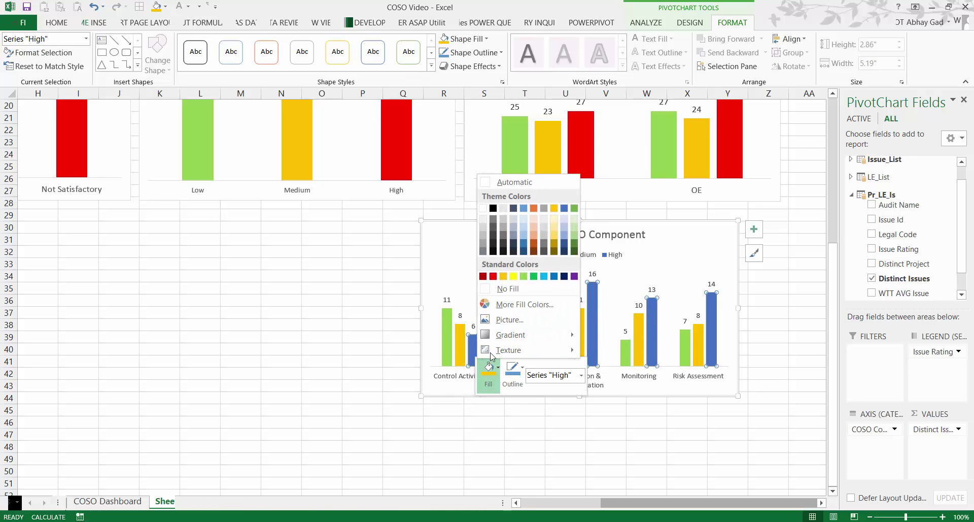
left_click(494, 275)
left_click(378, 275)
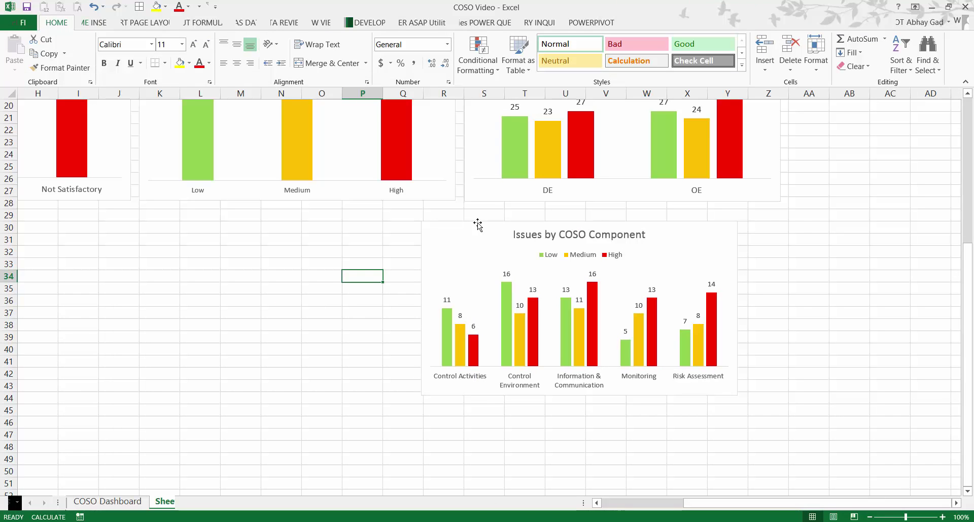
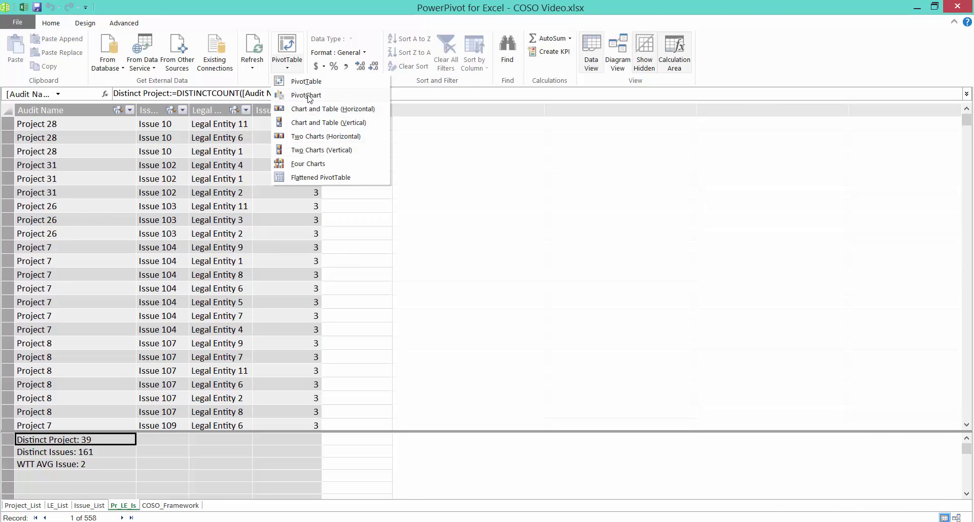
Step: Insert a PivotChart from the PowerPivot window at cell J30 of Sheet1 and place it beside the COSO Component chart
left_click(309, 95)
left_click(413, 262)
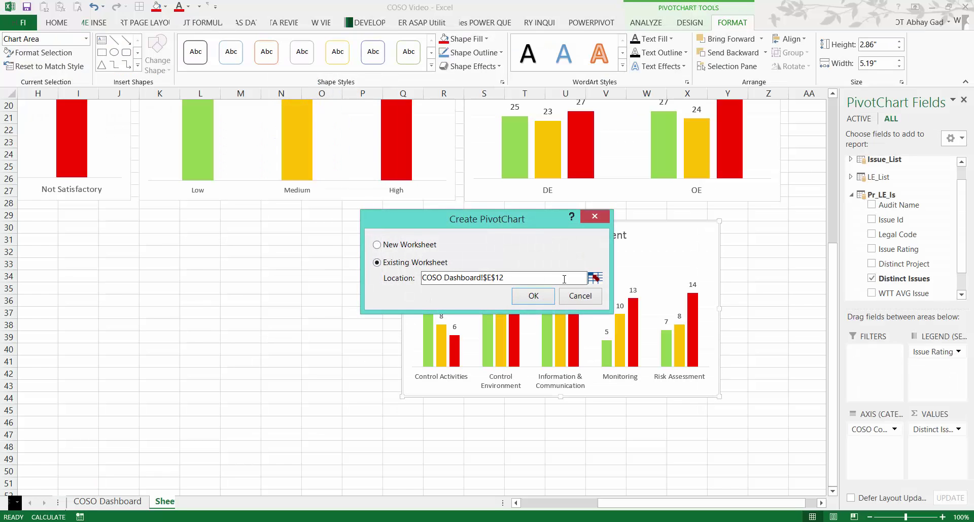
left_click(594, 278)
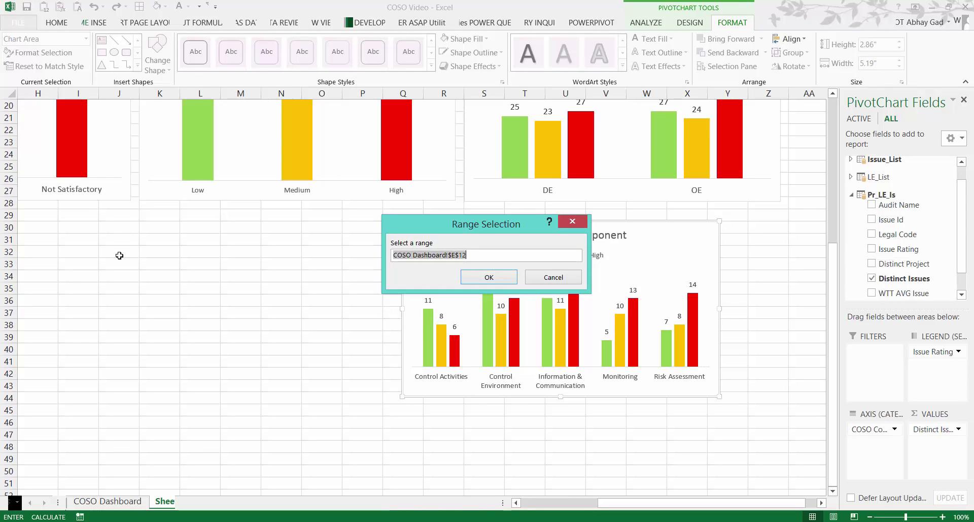
left_click(133, 226)
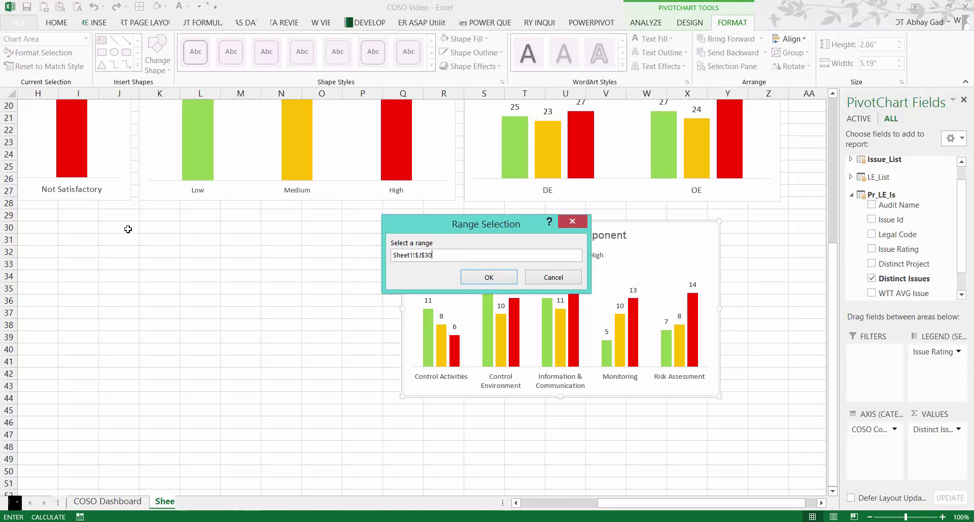
left_click(489, 277)
left_click(533, 296)
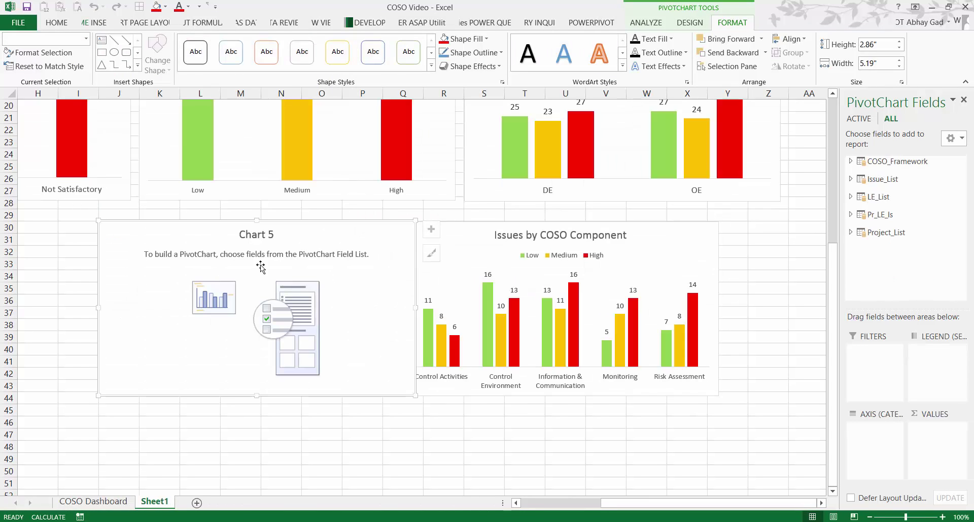
left_click_drag(289, 228, 237, 221)
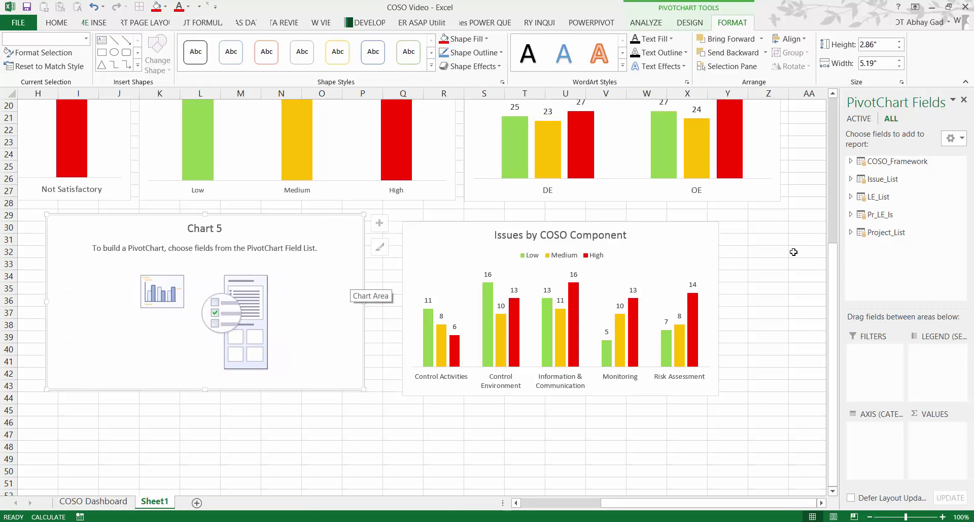
Step: Plot Distinct Issues from Pr_LE_Is by COSO Component from Issue_List in the new PivotChart
left_click(851, 179)
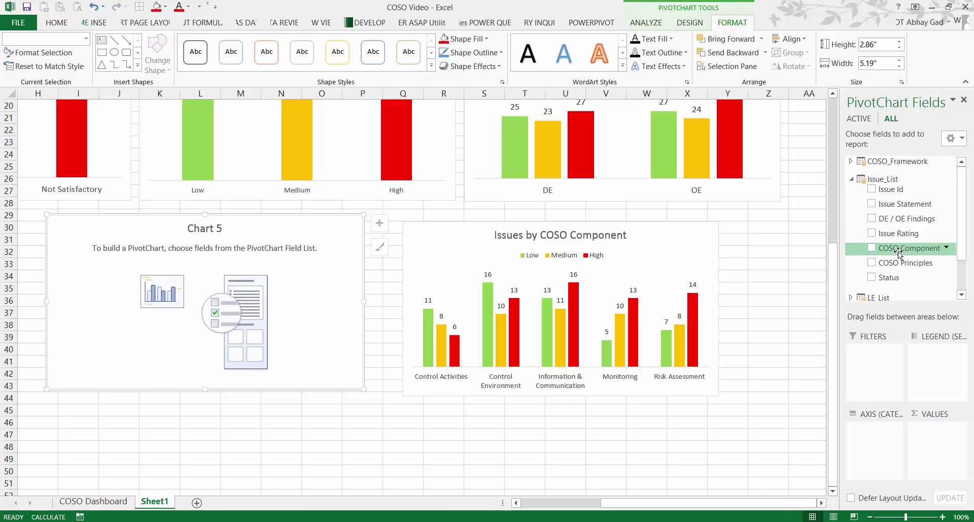
left_click_drag(898, 250, 873, 436)
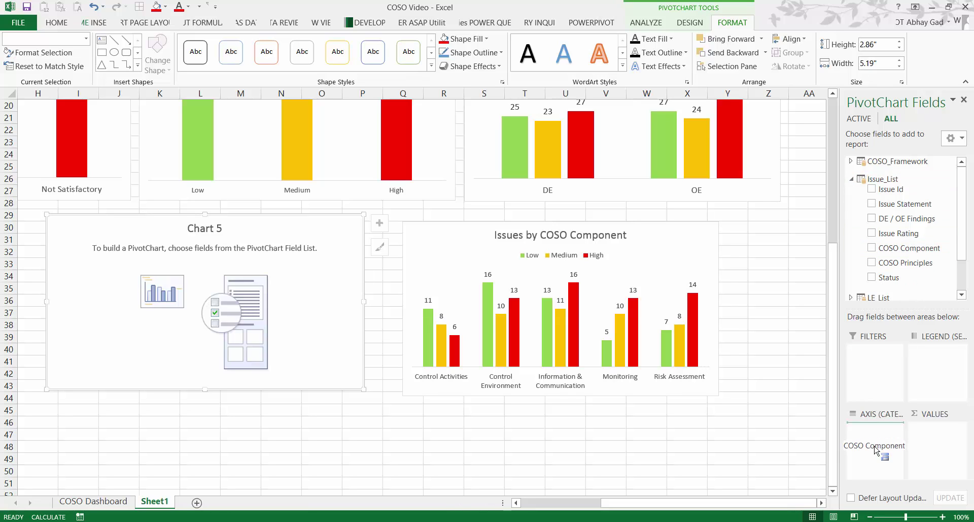
left_click(851, 180)
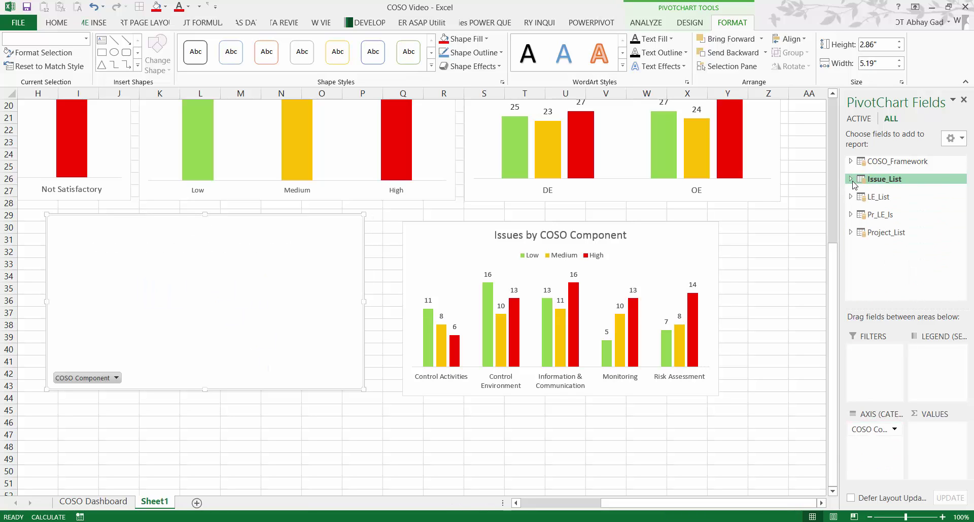
left_click(851, 215)
left_click_drag(904, 278, 936, 442)
Step: Remove the legend, all field buttons and the vertical axis from the new PivotChart
left_click(340, 319)
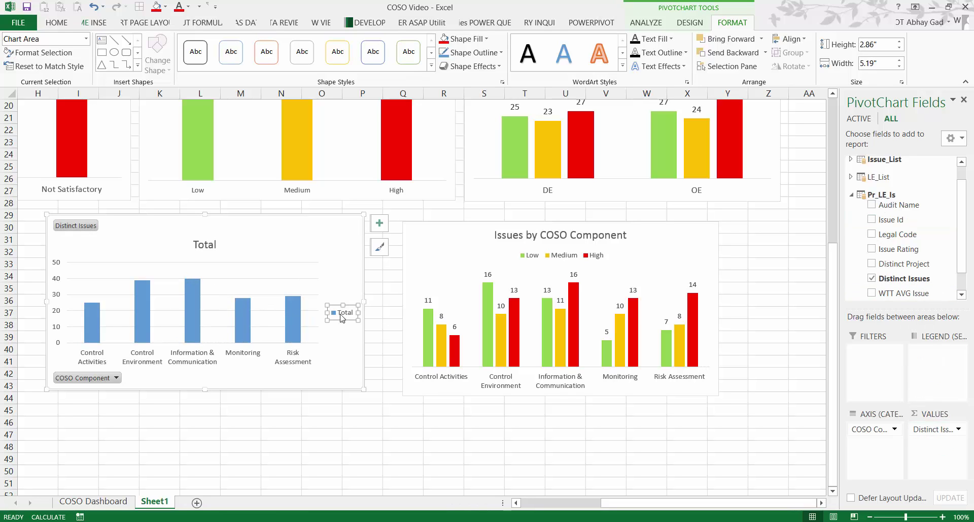
key("Delete")
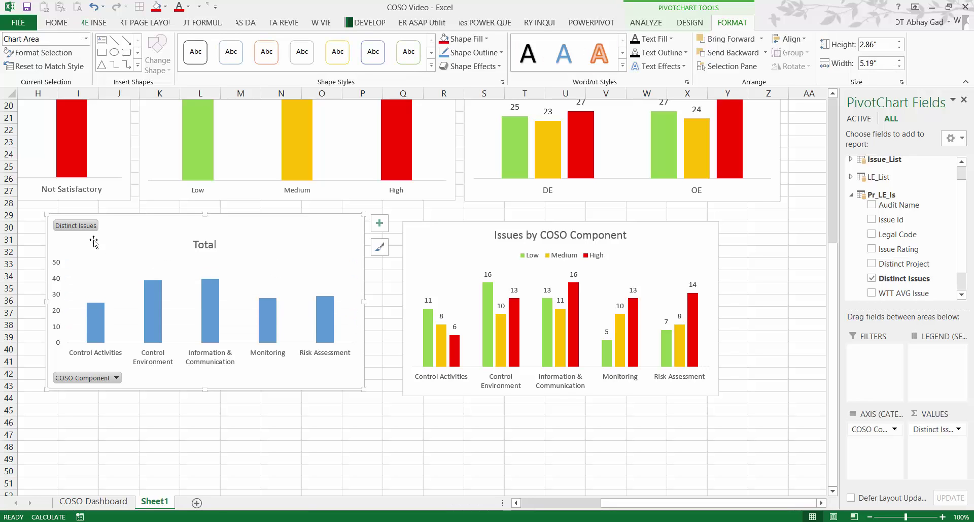
right_click(80, 227)
left_click(155, 365)
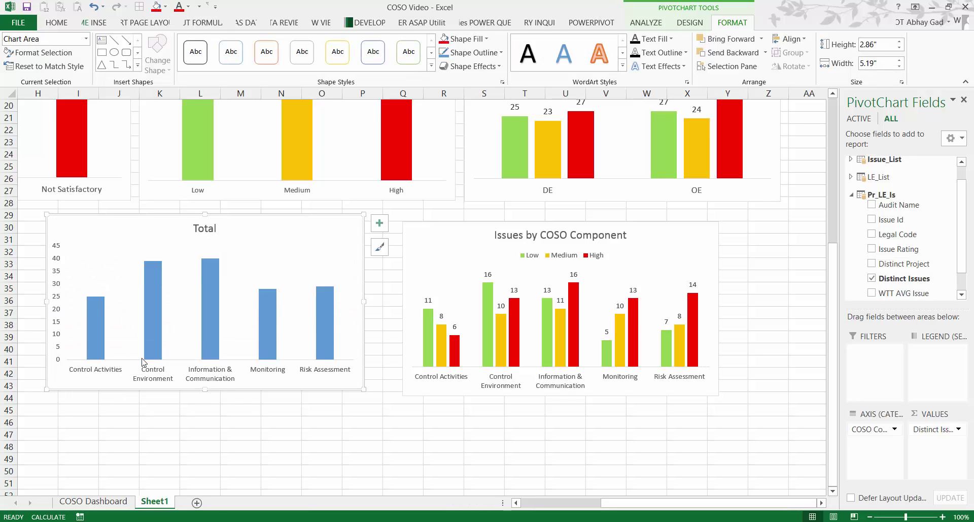
left_click(56, 274)
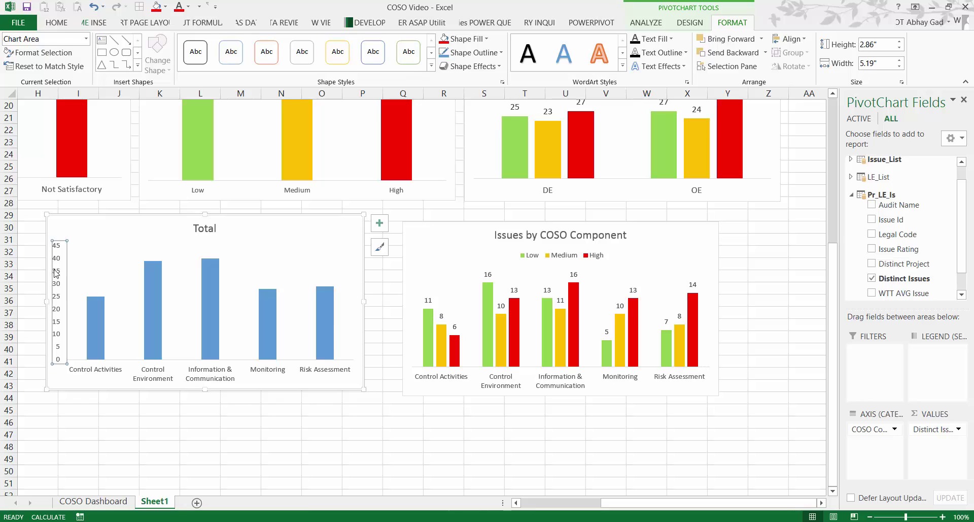
key("Delete")
Step: Change the new PivotChart's title from "Total" to "Issues by COSO Component"
left_click(208, 231)
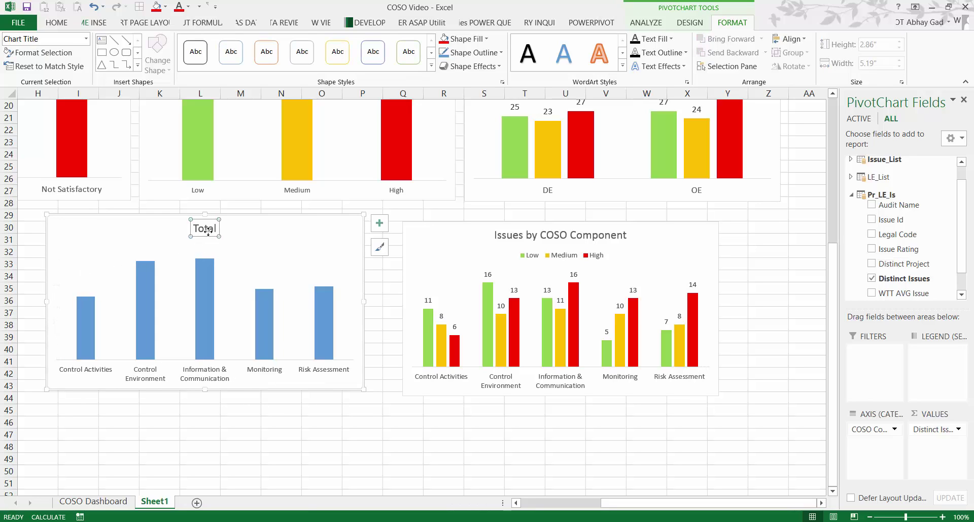
left_click(208, 231)
key("Delete")
key("Delete")
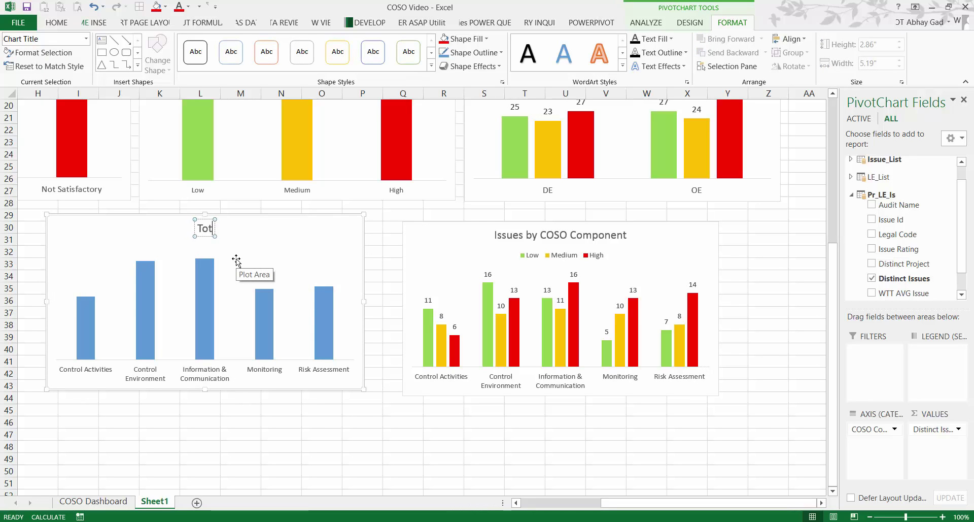
key("BackSpace")
key("BackSpace")
key("BackSpace")
type("Issues by CO")
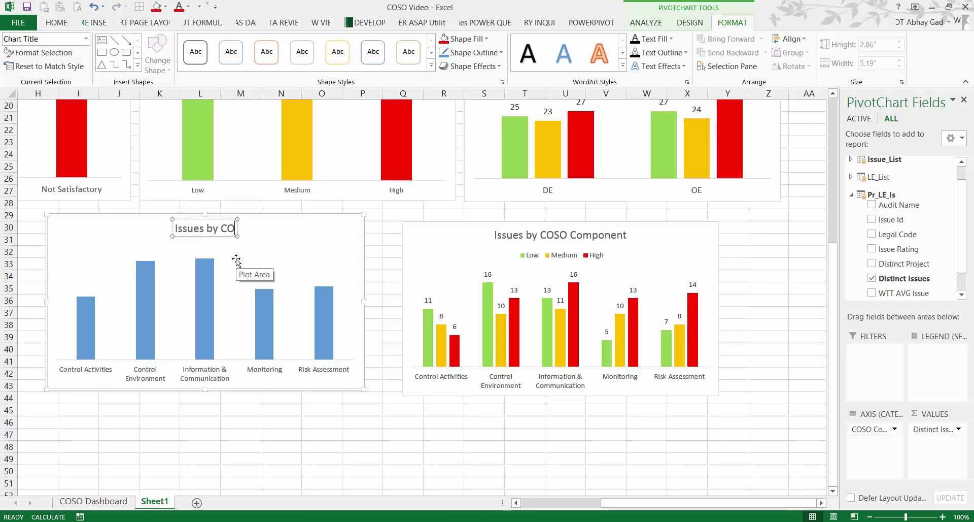
type("SO Comp")
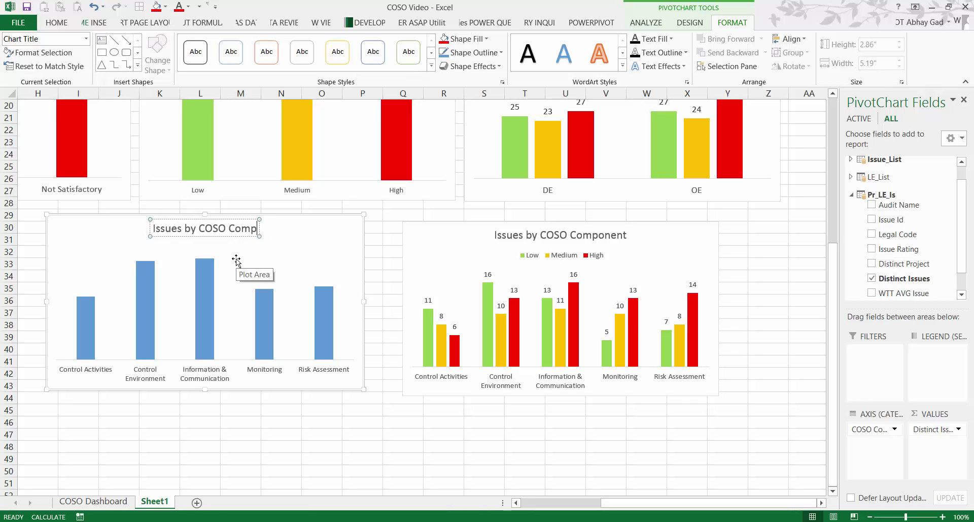
type("onent")
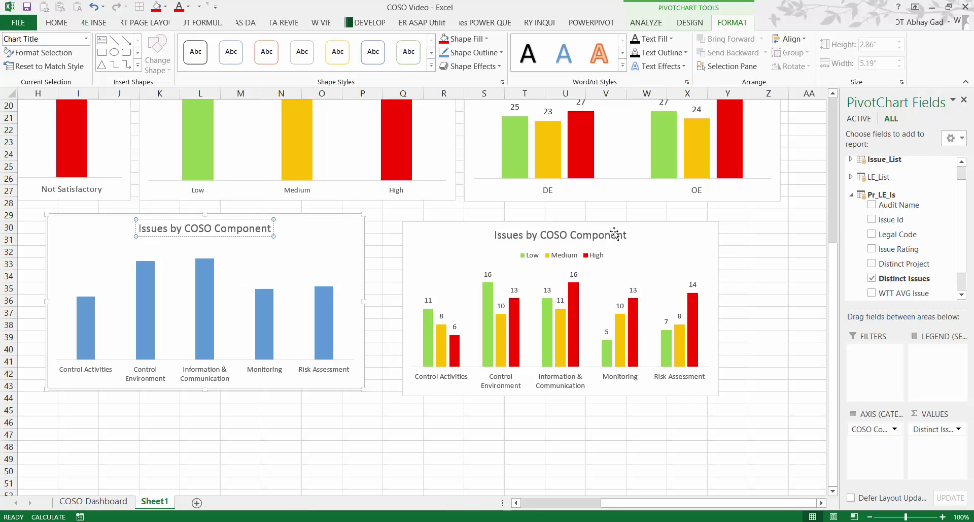
Step: Extend the title of the chart split by rating to "Issues by COSO Component & by Rating"
left_click(614, 232)
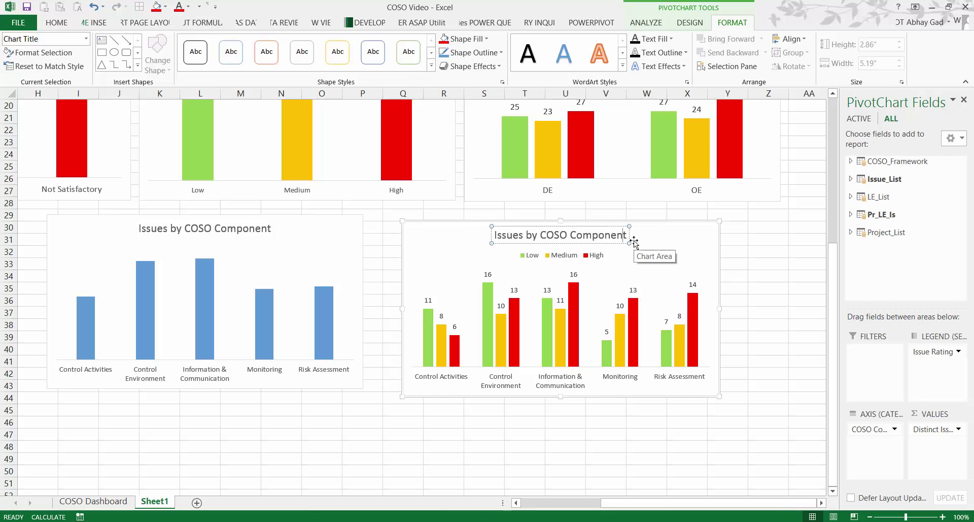
type("&")
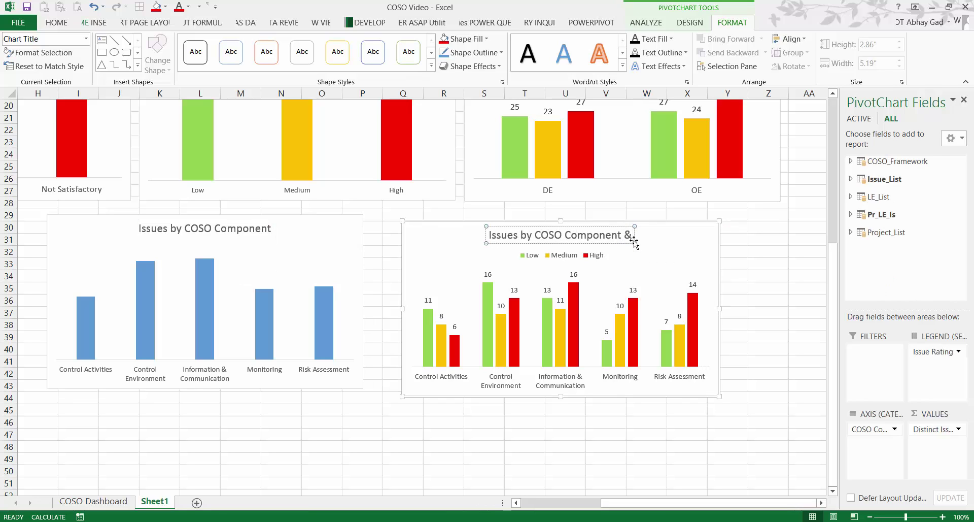
type(" by Rating")
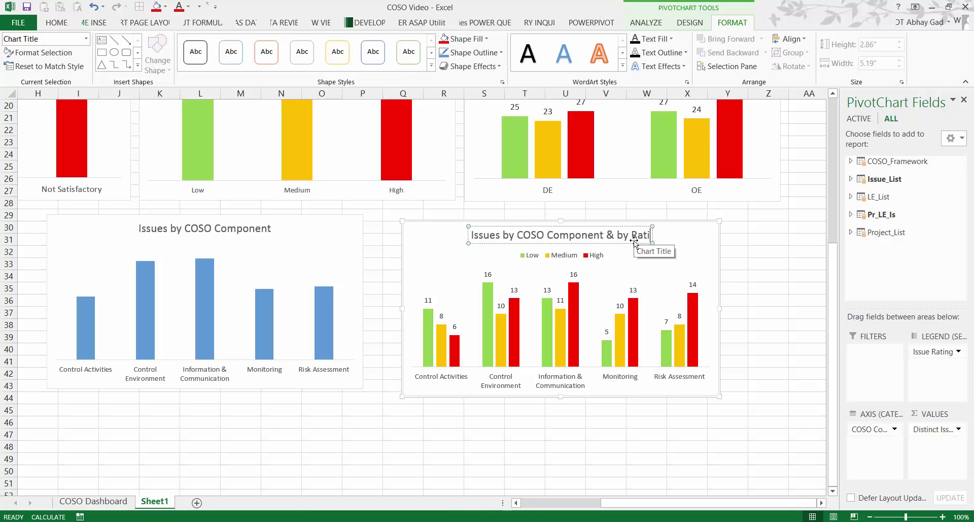
Step: Add data labels to the single-series COSO Component chart and nudge the chart slightly
left_click(354, 220)
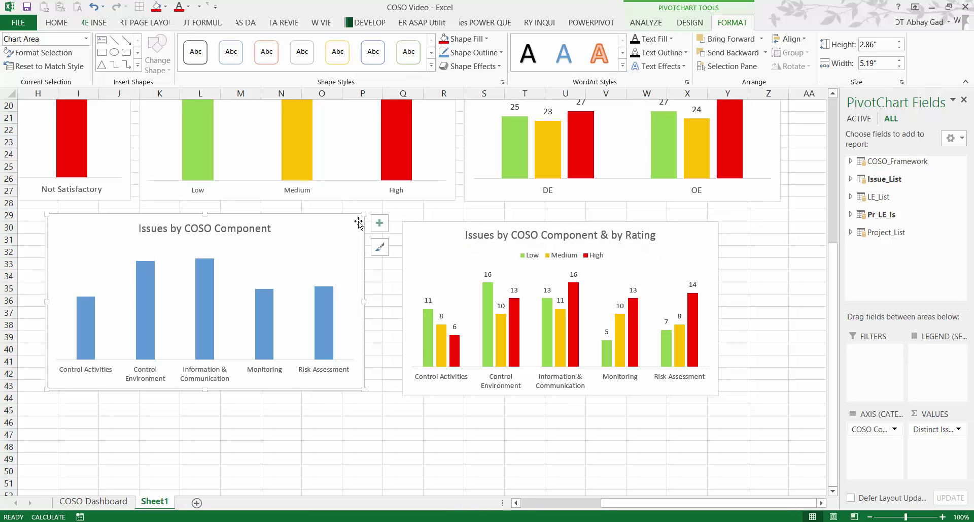
left_click(380, 222)
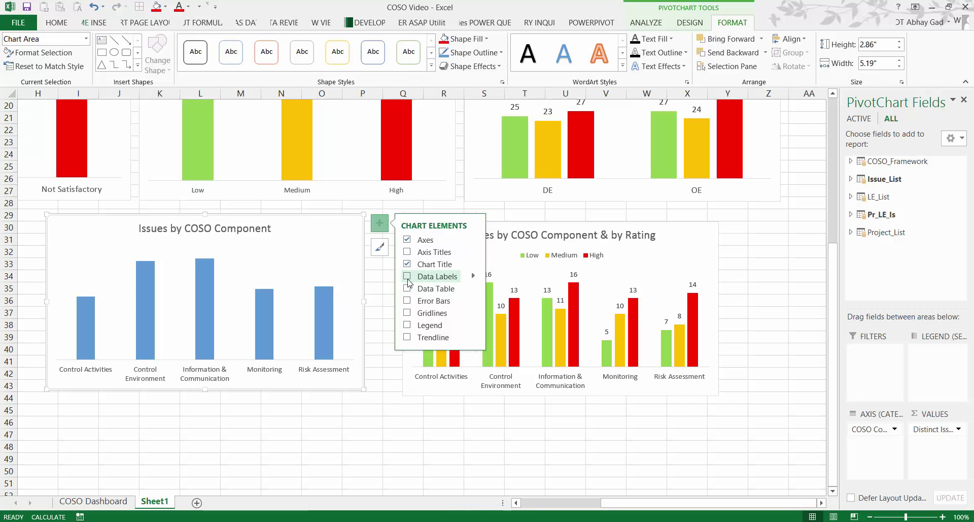
left_click(407, 276)
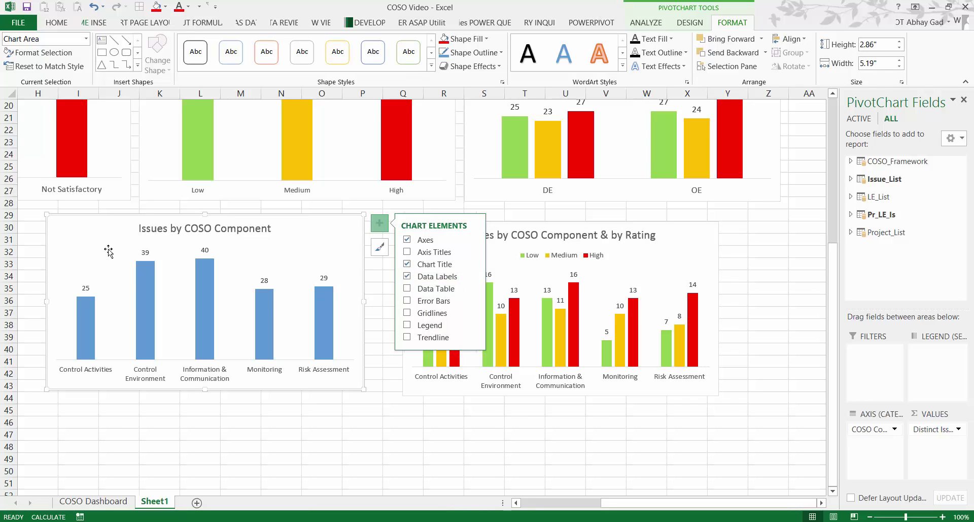
left_click_drag(126, 221, 124, 223)
Step: Set the single-series COSO Component chart's font size to 11 and move the rating chart farther away from it
left_click(59, 24)
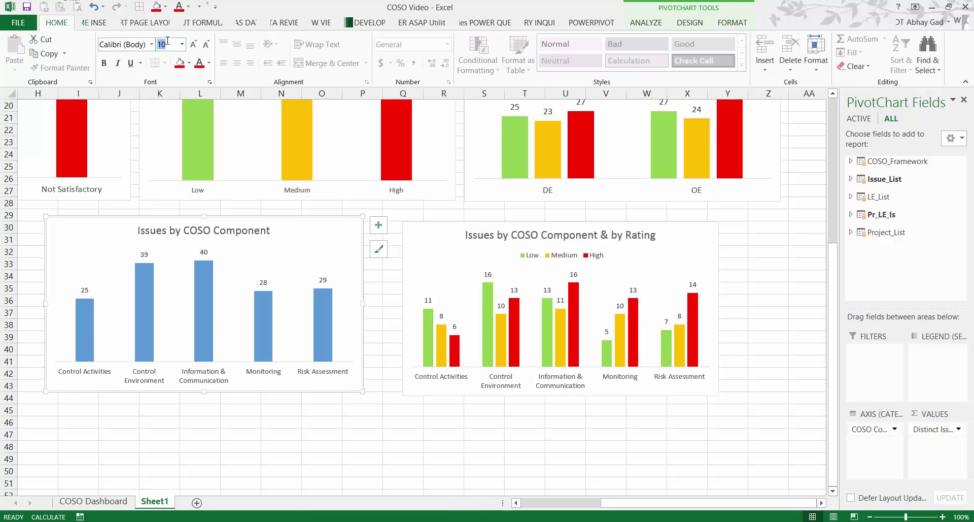
key("ctrl+shift+period")
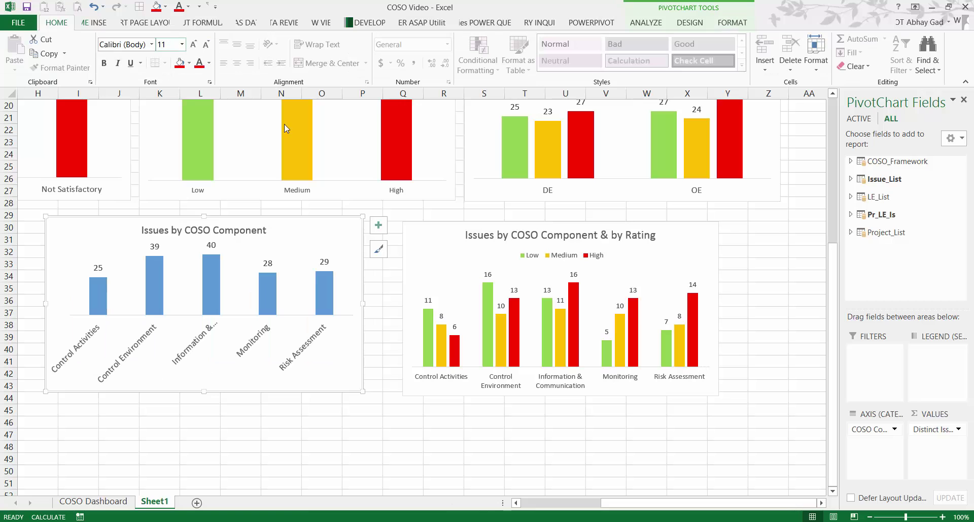
left_click_drag(438, 224, 467, 229)
left_click(360, 219)
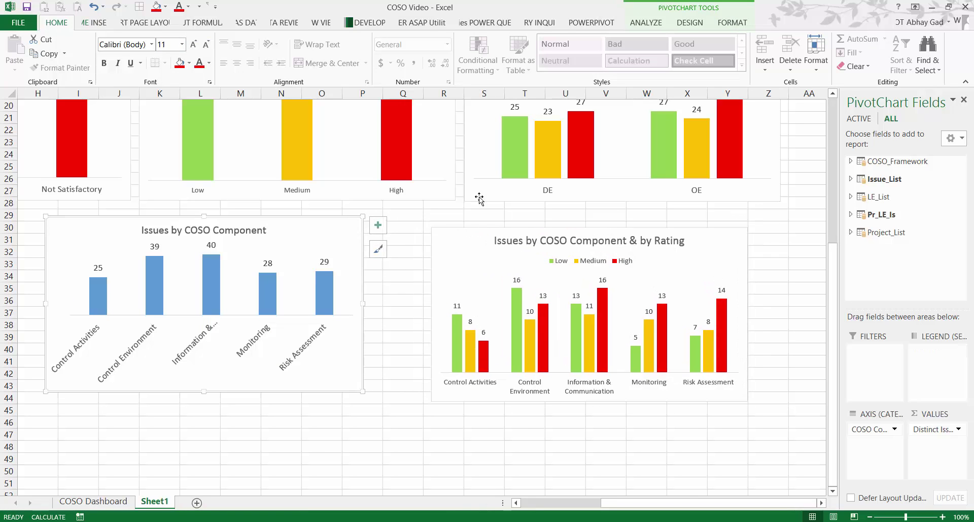
Step: Resize the single-series Issues by COSO Component chart to 2.5" high and 6" wide
left_click(732, 23)
left_click(879, 45)
type("2.")
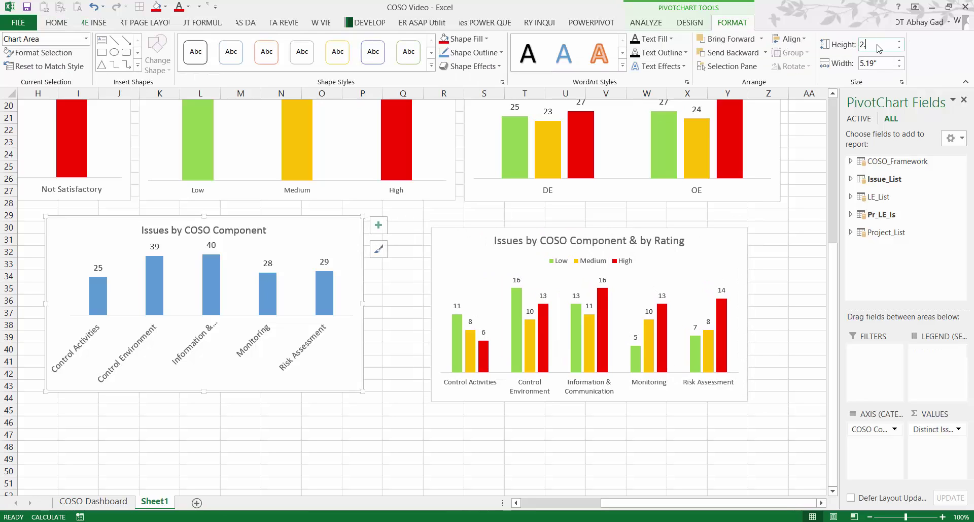
type("5")
key("Return")
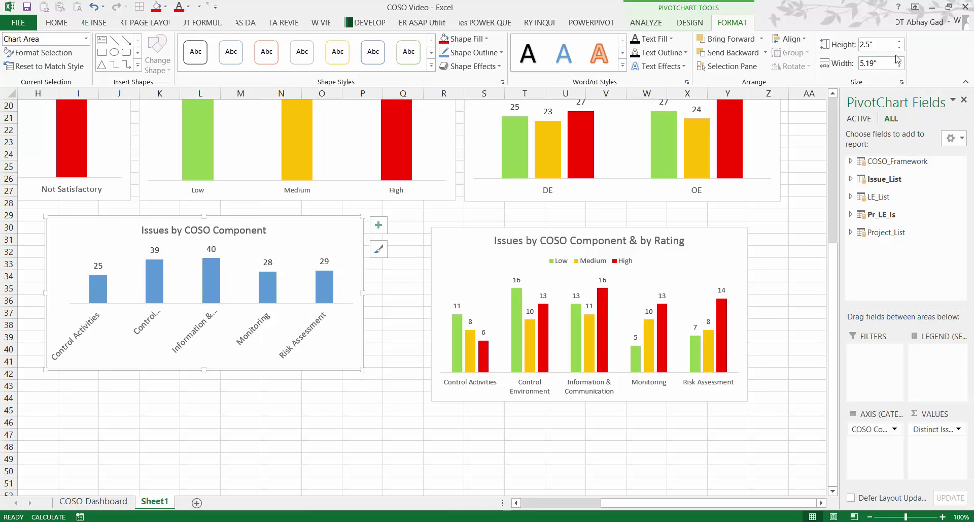
left_click(889, 64)
type("6")
key("Return")
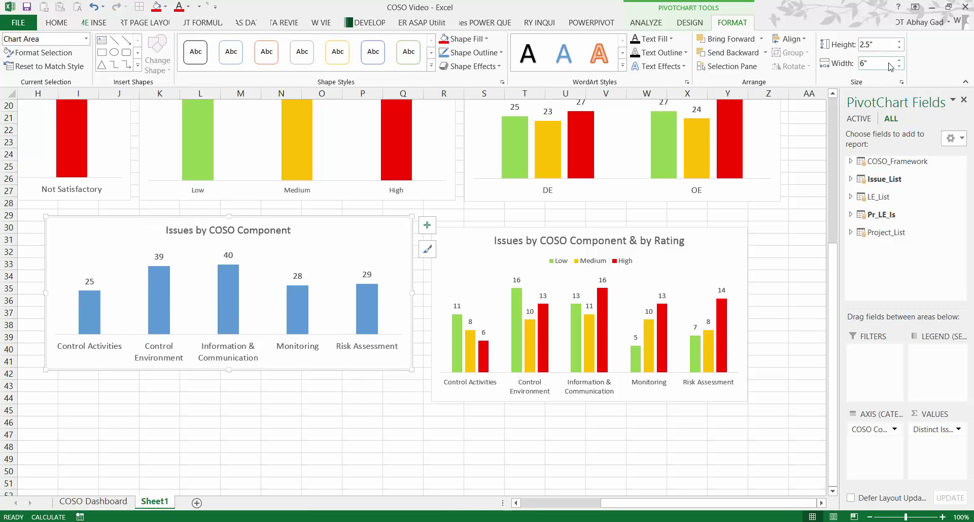
Step: Resize the Issues by COSO Component & by Rating chart to 2.5" high and 6" wide
left_click(503, 234)
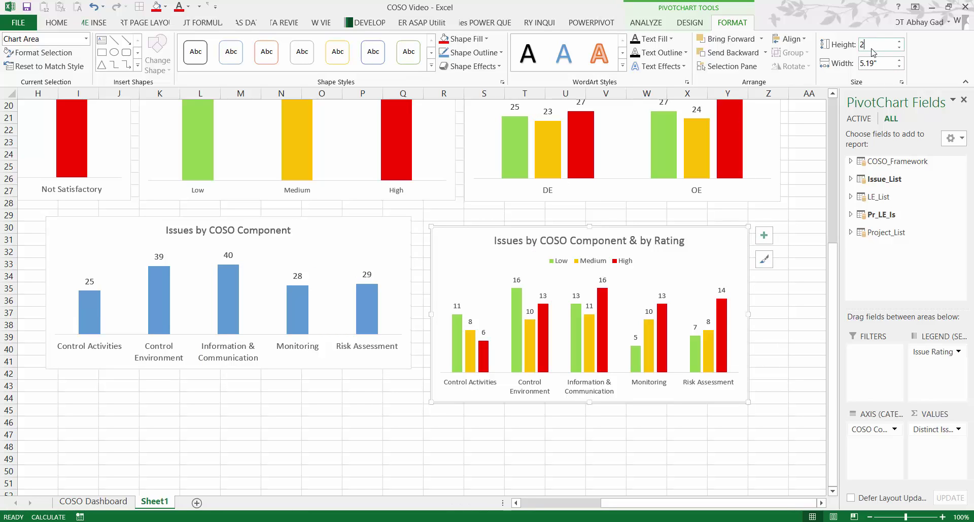
key("Return")
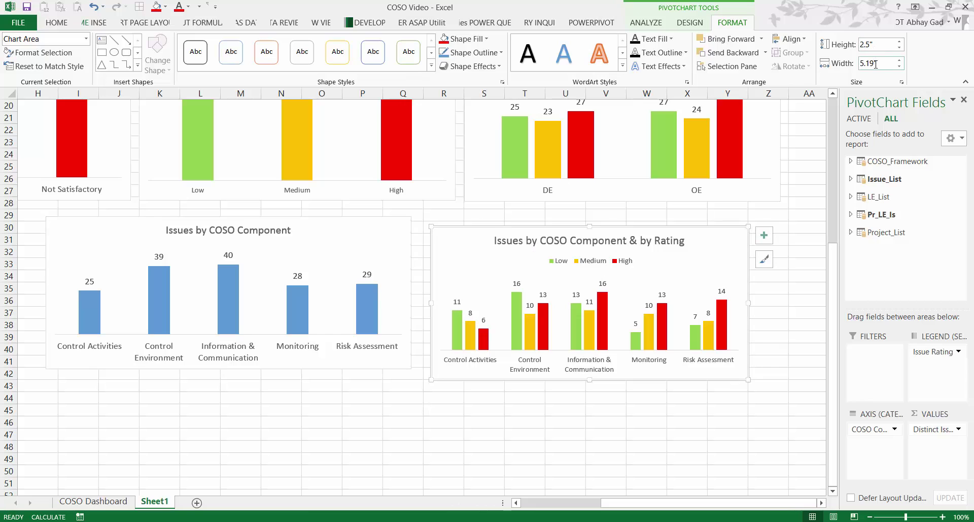
double_click(876, 64)
type("6")
key("Return")
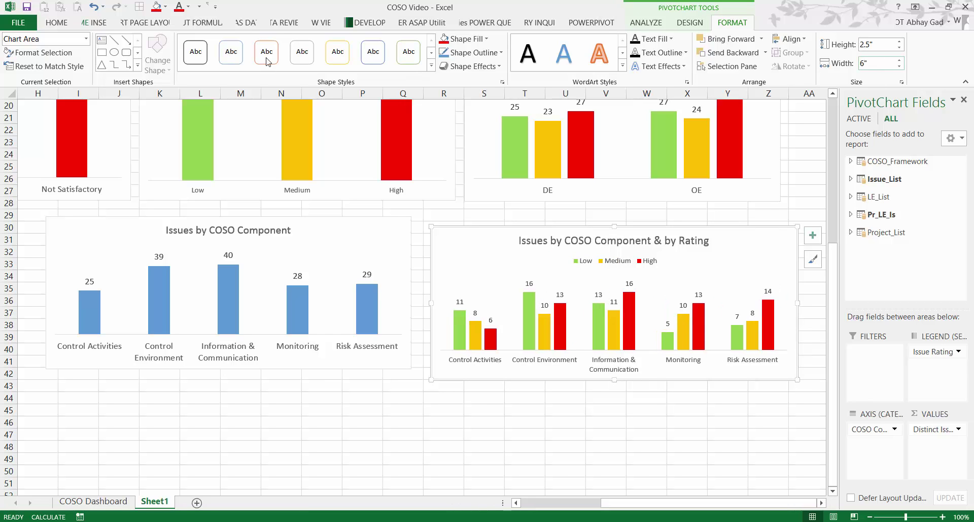
Step: Resize the Project Report Issued chart to 2.5" high and 3.5" wide
scroll(125, 278, "up", 4)
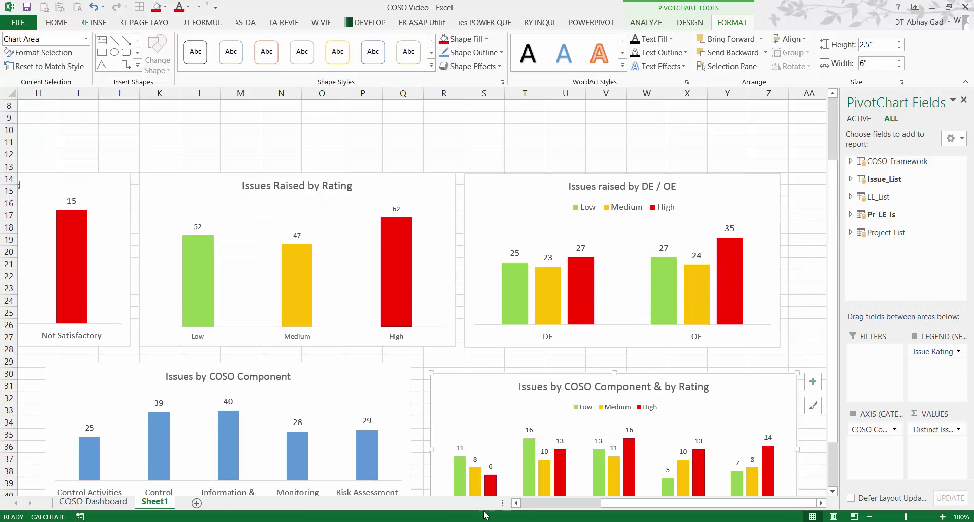
left_click(515, 503)
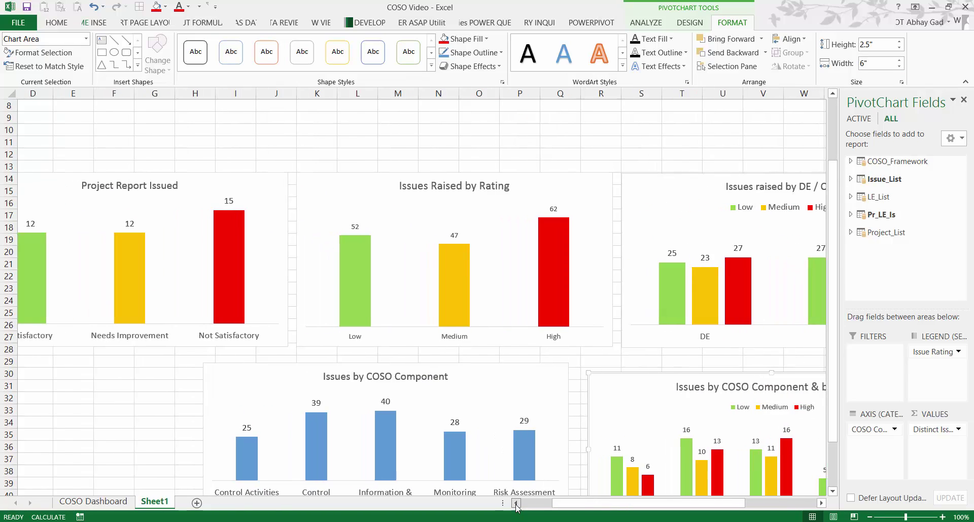
left_click(231, 177)
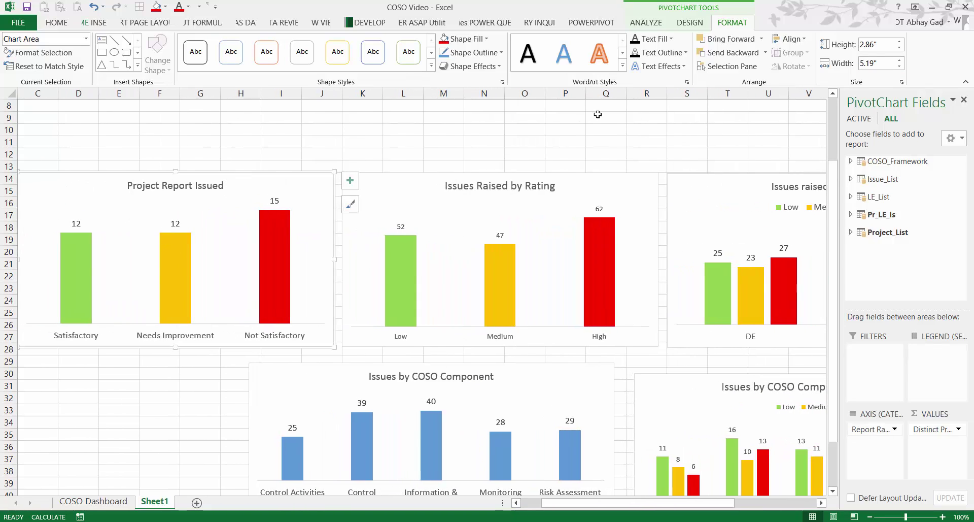
left_click(889, 47)
type("2.5")
key("Return")
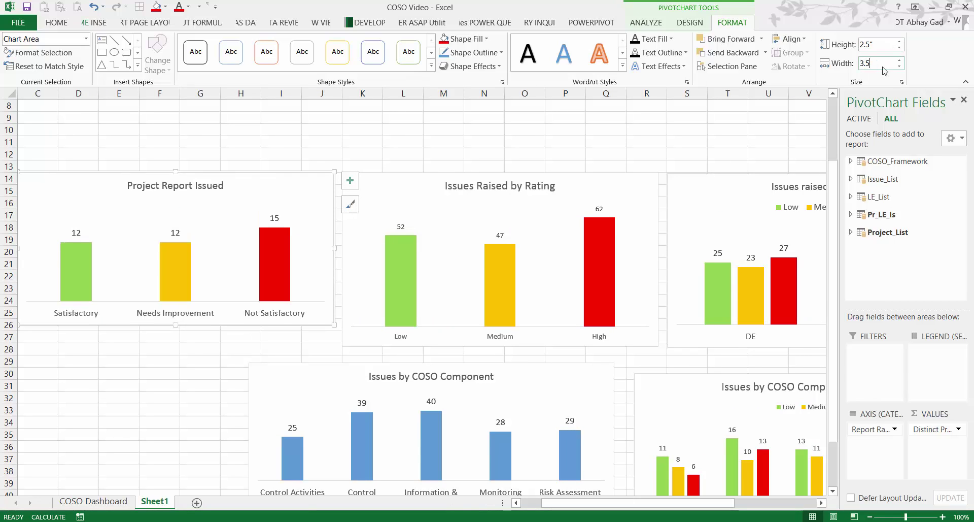
left_click(883, 67)
type("3.5")
key("Return")
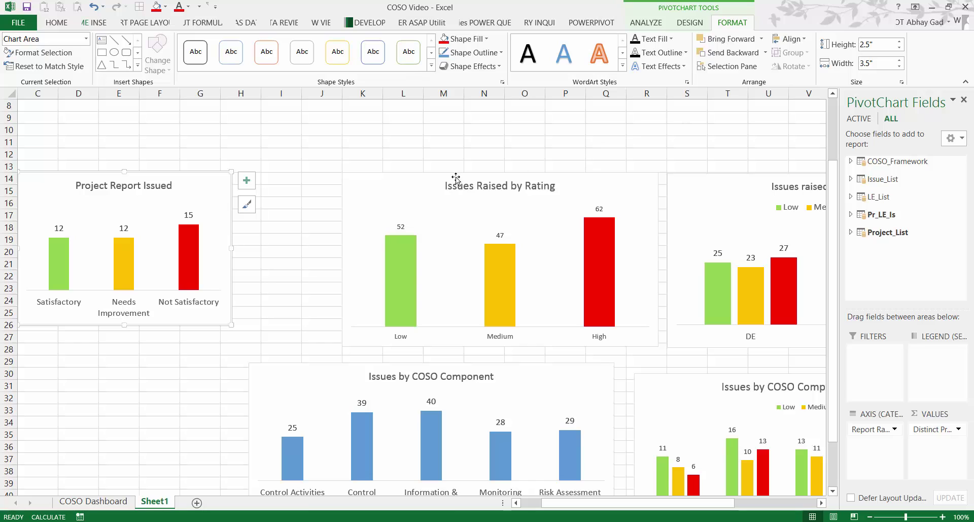
Step: Set the font size of the Issues Raised by Rating chart to 11
left_click(419, 176)
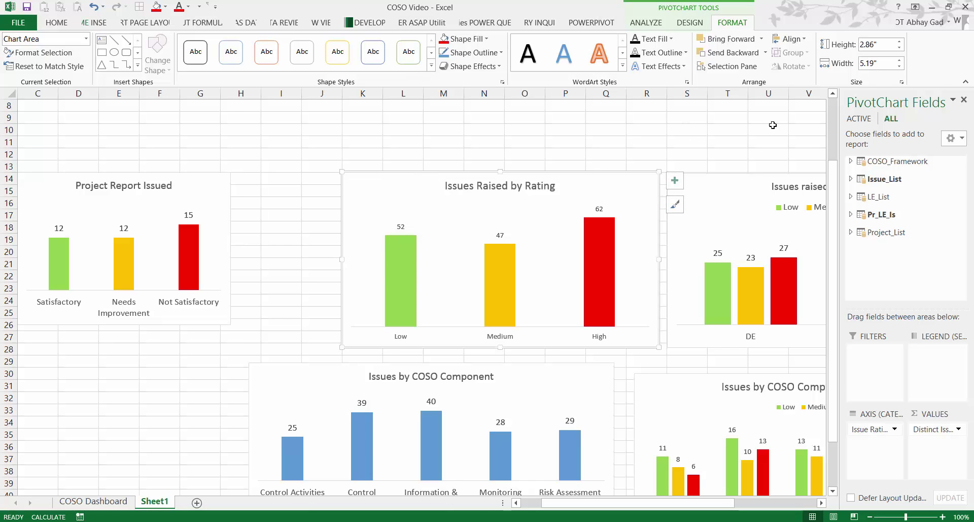
left_click(57, 23)
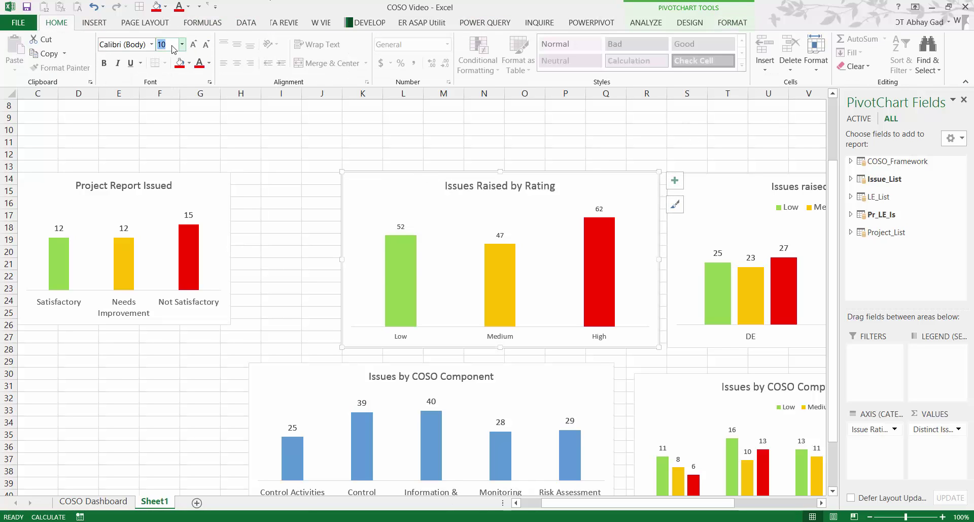
type("11")
key("Return")
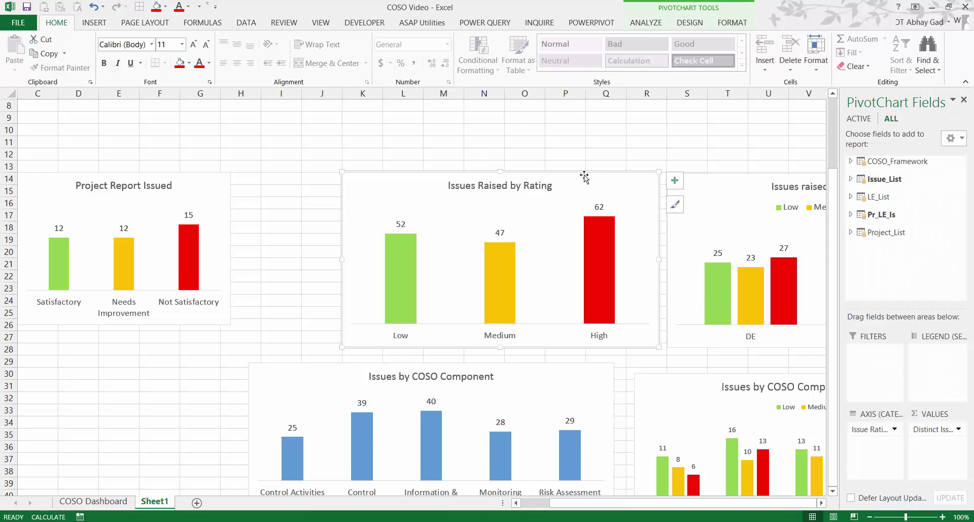
Step: Resize the Issues Raised by Rating chart to 2.5" by 3.5" and move it next to the Project Report Issued chart
left_click(736, 23)
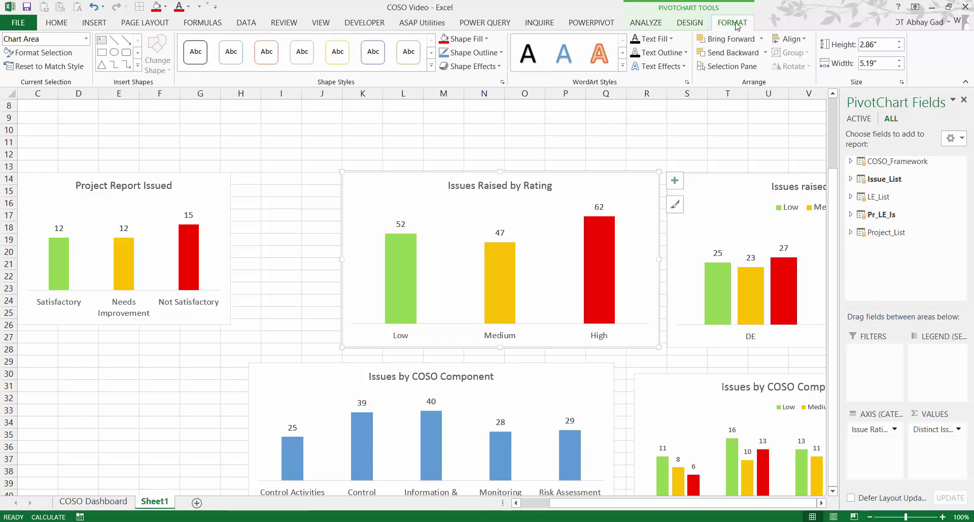
left_click(877, 46)
type("2.5")
key("Return")
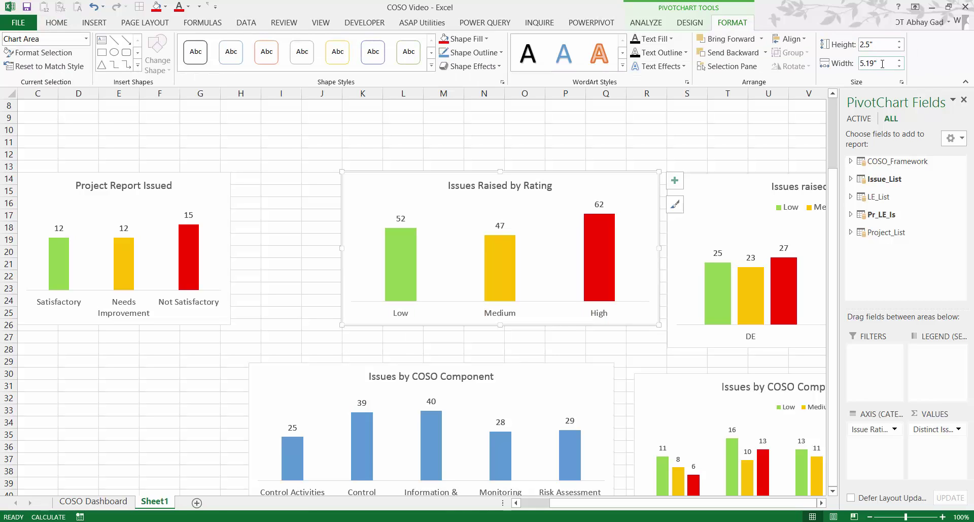
left_click(882, 63)
type("3.5")
key("Return")
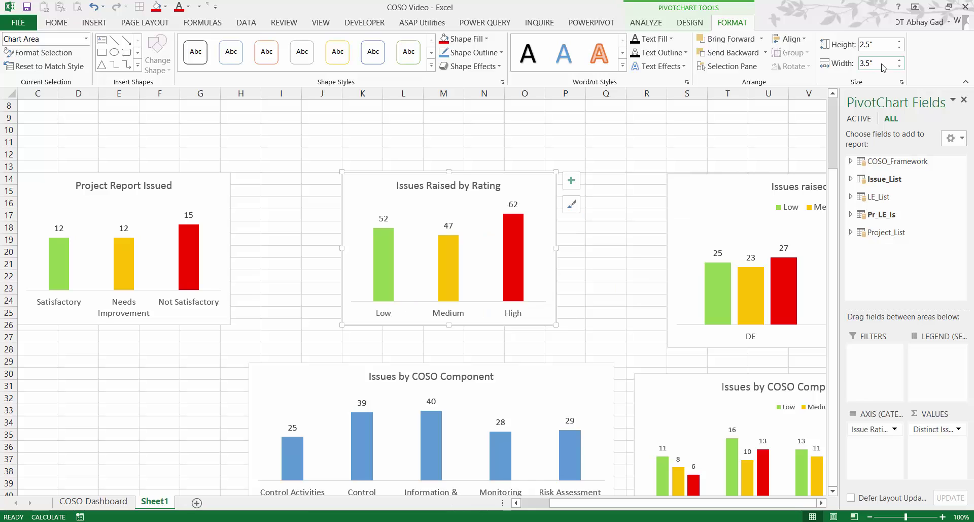
left_click_drag(486, 170, 389, 163)
Step: Move the Issues raised by DE / OE chart next to the Issues Raised by Rating chart and resize it to 2.5" high by 3.5" wide
left_click_drag(672, 165, 516, 163)
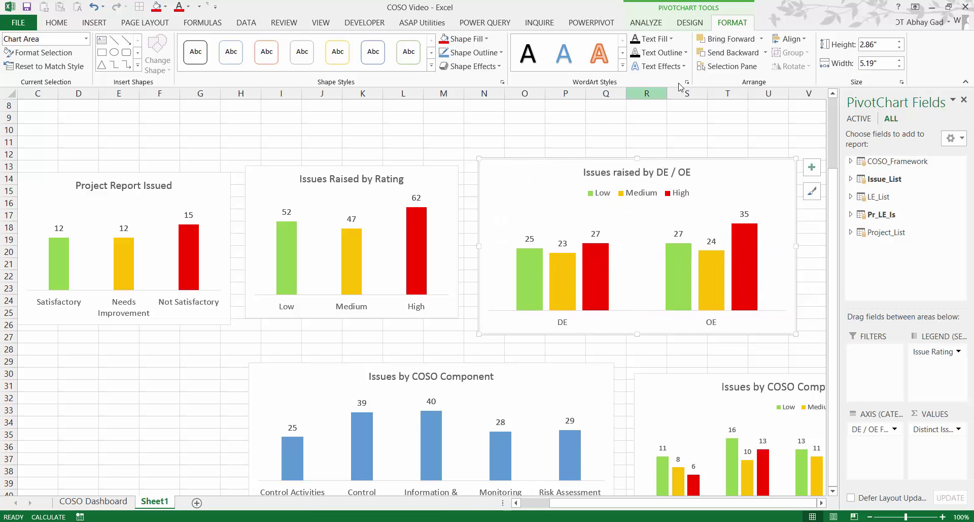
left_click(878, 48)
type("2.")
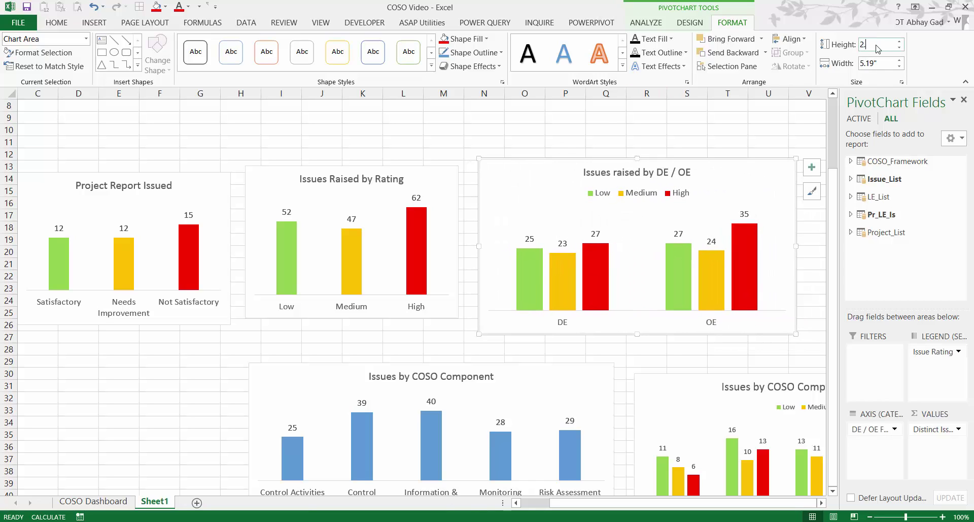
type("5")
key("Return")
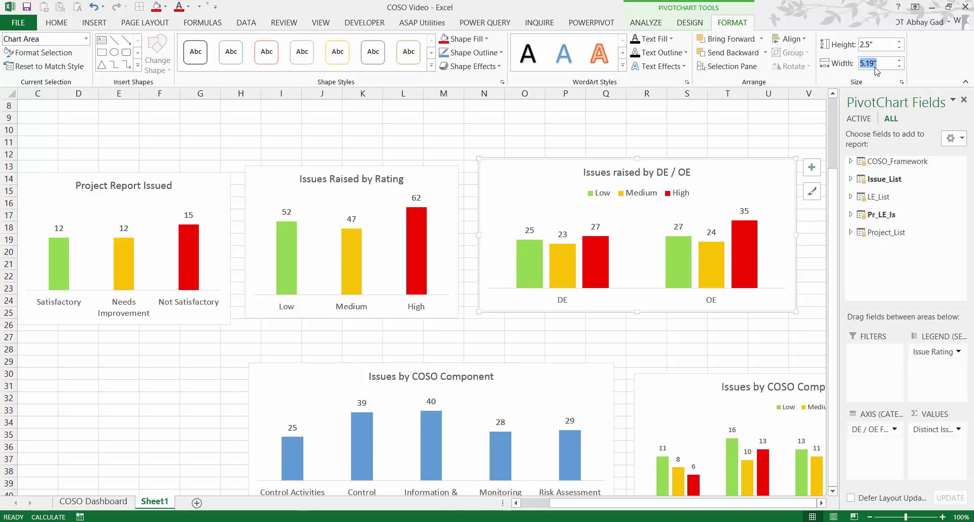
left_click(875, 67)
type("3.5")
key("Return")
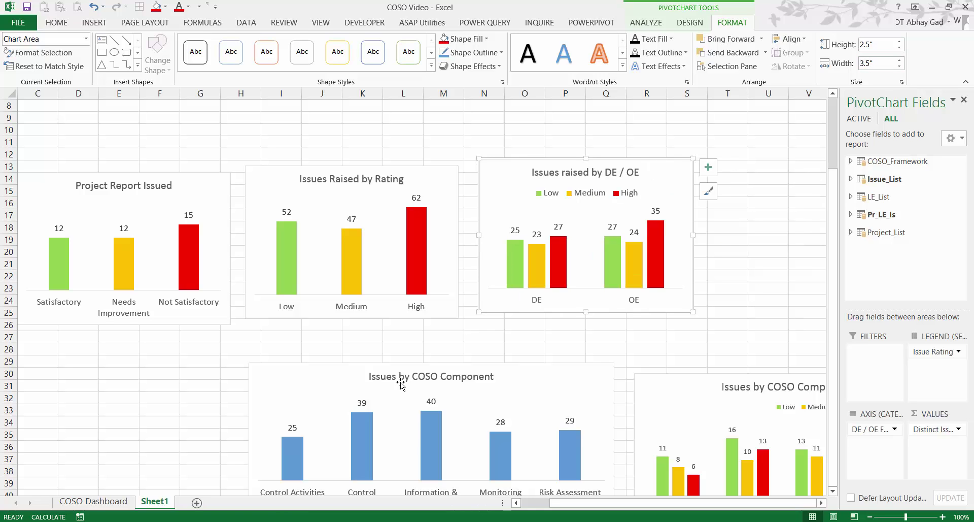
Step: Place the two COSO Component charts side by side in a row directly beneath the three smaller charts
left_click(435, 337)
scroll(386, 332, "down", 1)
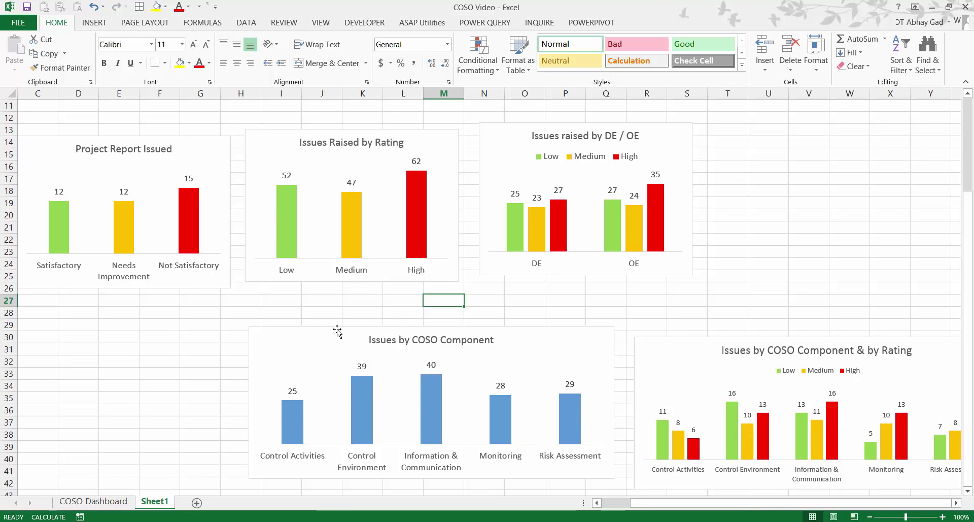
left_click_drag(337, 330, 112, 311)
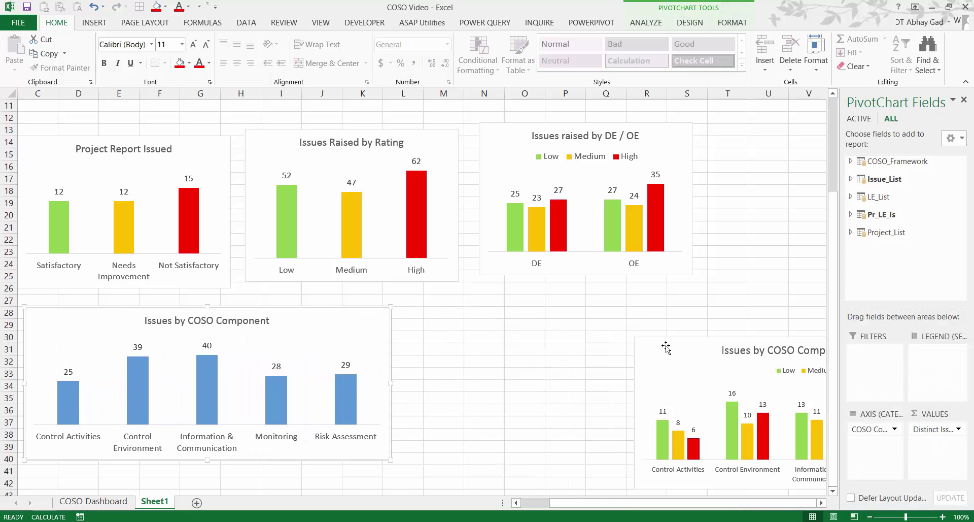
mouse_move(666, 346)
left_mouse_down()
mouse_move(500, 308)
mouse_move(424, 311)
mouse_move(442, 307)
left_mouse_up()
Step: Hide all unused columns from column V through the last column of the sheet
left_click(796, 175)
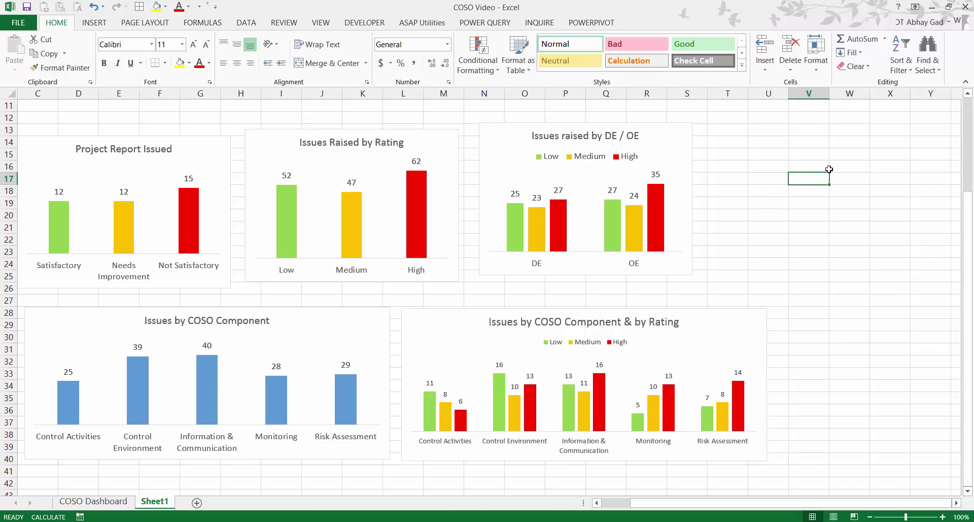
key("ctrl+shift+Right")
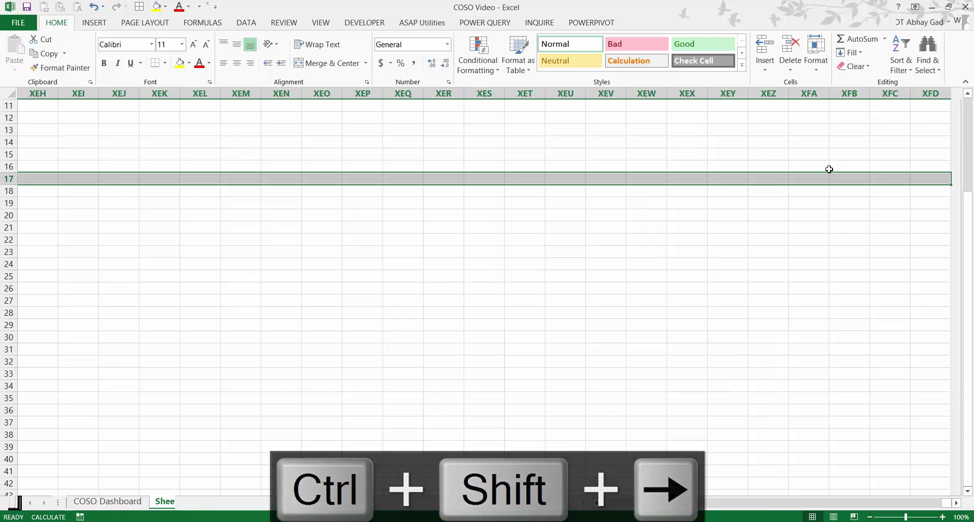
key("ctrl+0")
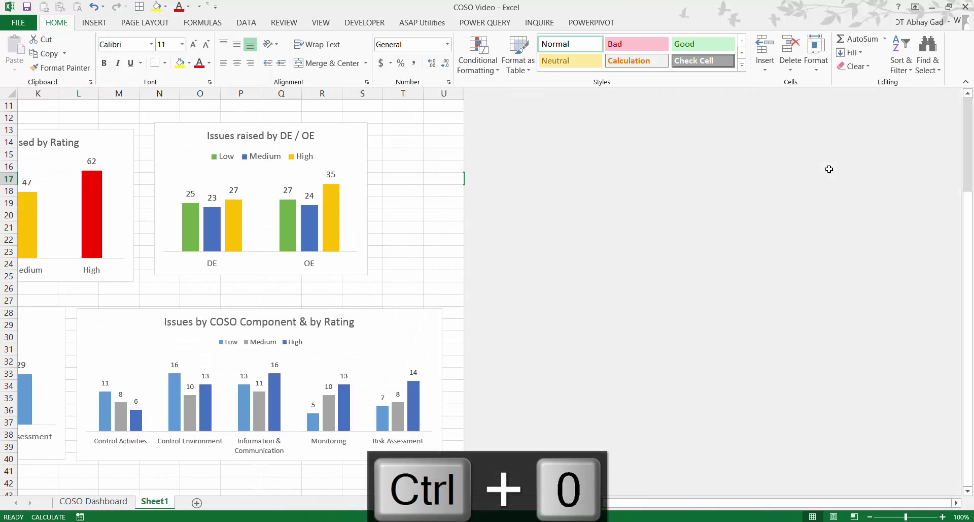
key("Home")
Step: Hide all unused rows below the charts, from row 42 through the last row of the sheet
scroll(282, 183, "down", 1)
scroll(279, 180, "up", 4)
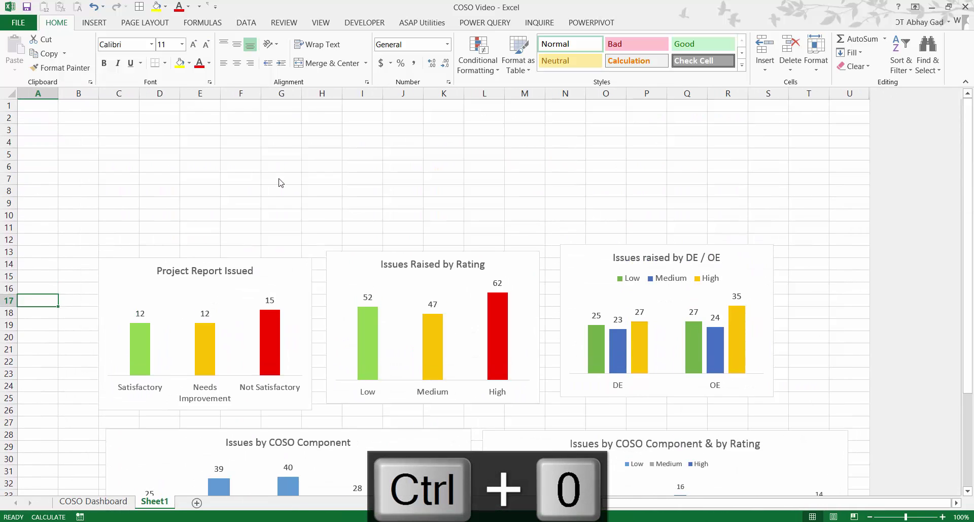
scroll(276, 178, "down", 8)
left_click(46, 314)
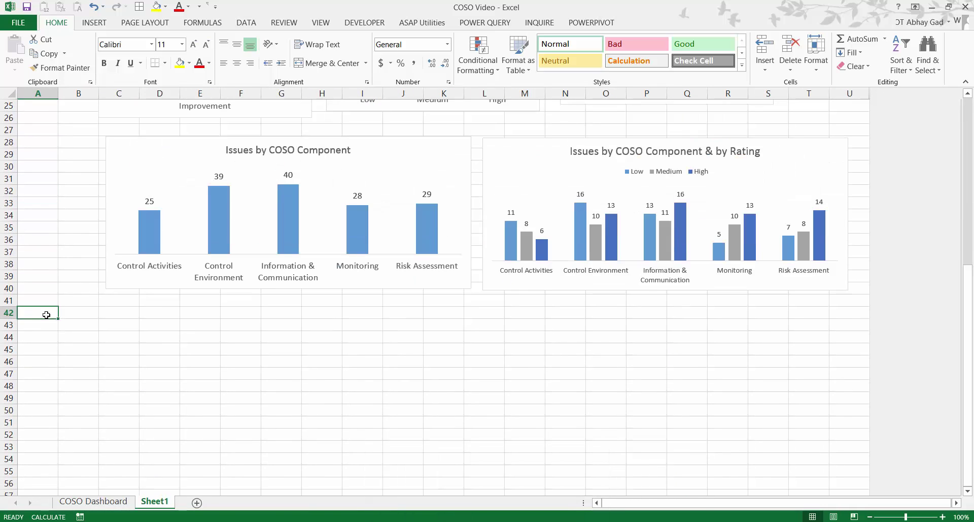
key("ctrl+shift+Down")
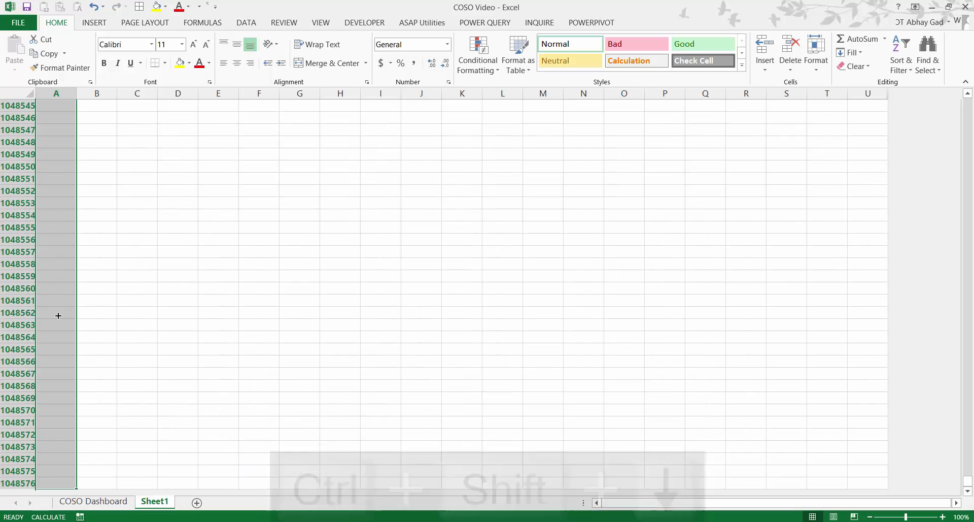
key("ctrl+9")
scroll(56, 315, "up", 8)
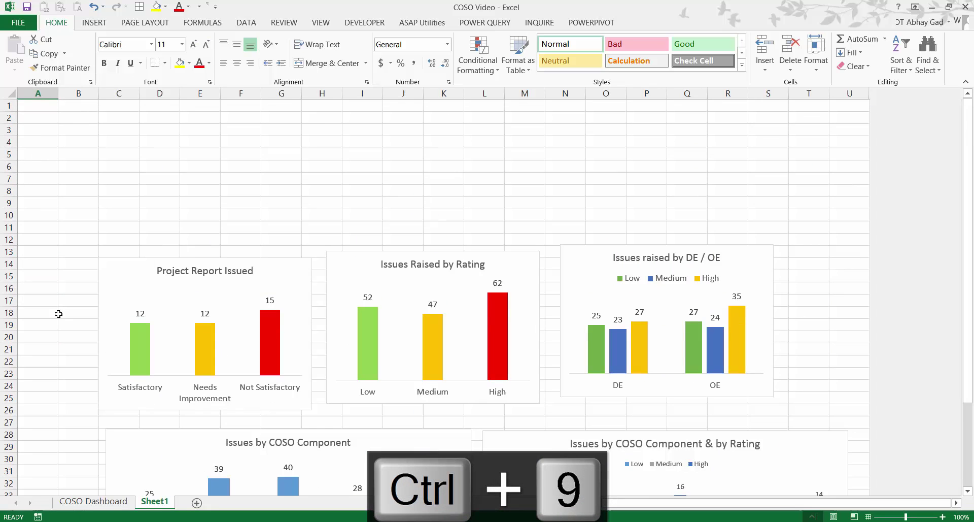
Step: Turn off the display of row and column headings and gridlines on the dashboard sheet
left_click(109, 157)
left_click(321, 23)
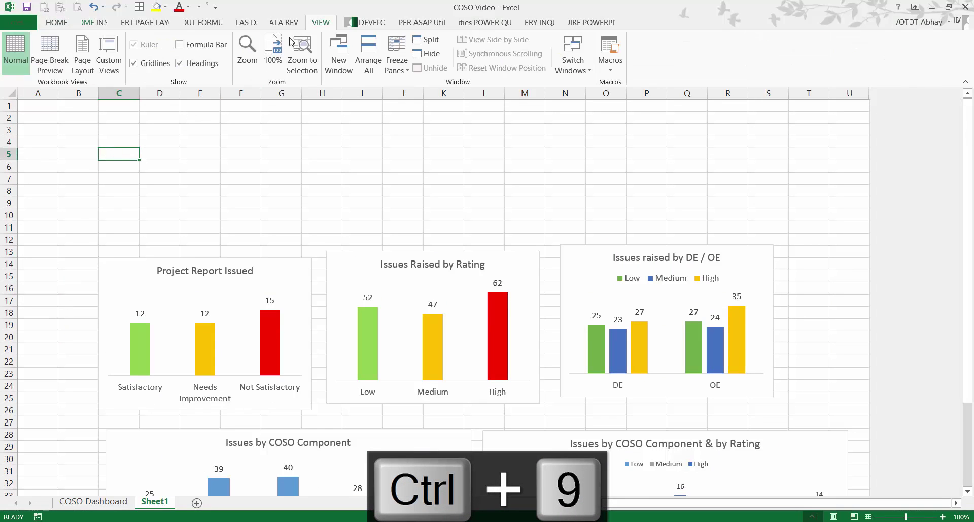
left_click(179, 63)
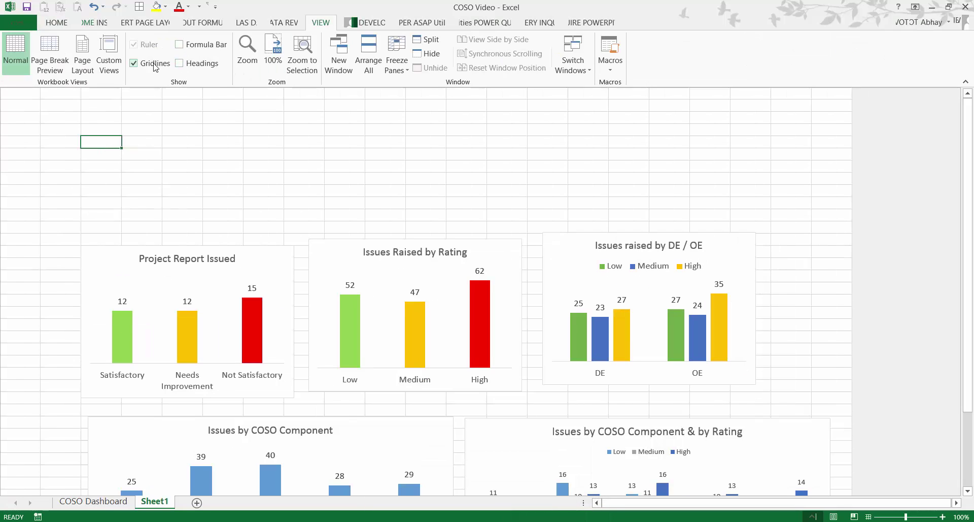
left_click(133, 62)
Step: Try to move the Project Report Issued chart up toward the sheet's left edge and undo the move
scroll(194, 158, "down", 1)
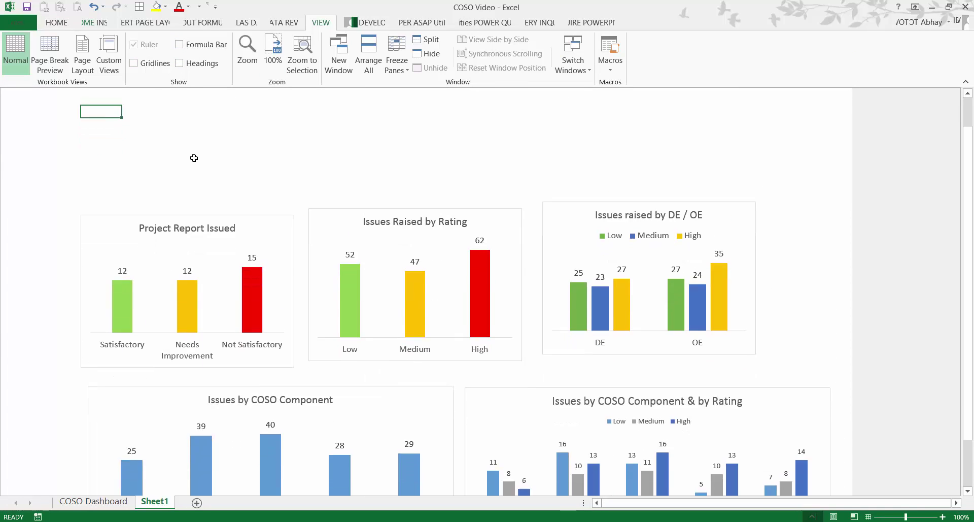
left_click_drag(177, 214, 109, 189)
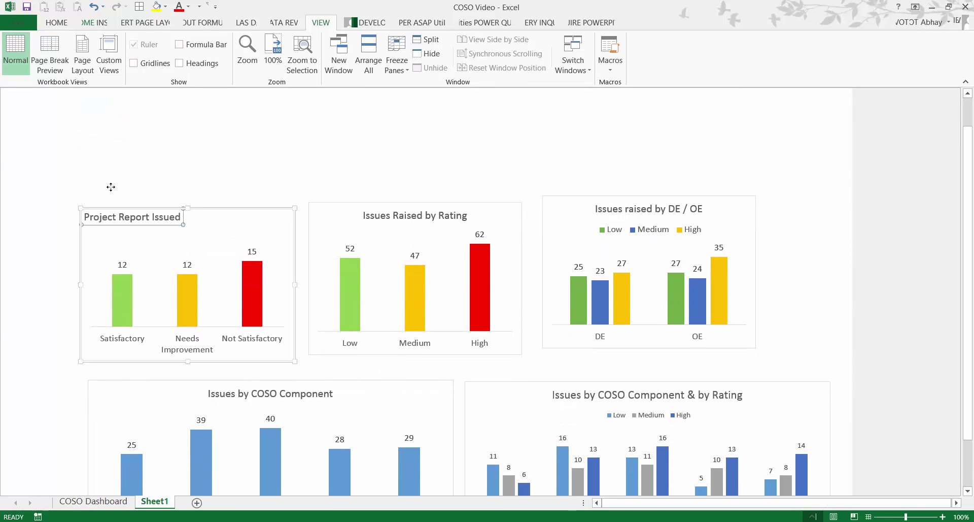
key("ctrl+z")
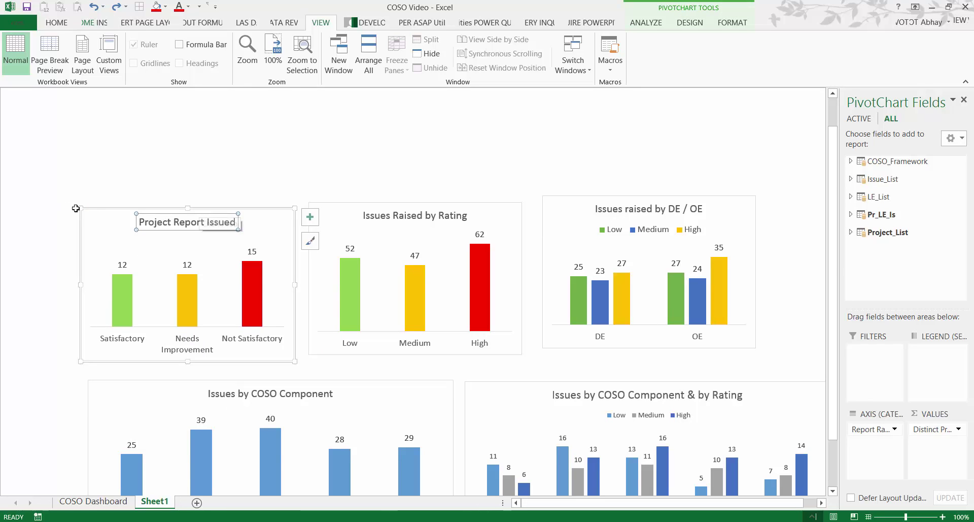
Step: Move the Project Report Issued, Issues Raised by Rating and Issues raised by DE / OE charts up and spread them across the sheet
left_click_drag(83, 207, 48, 162)
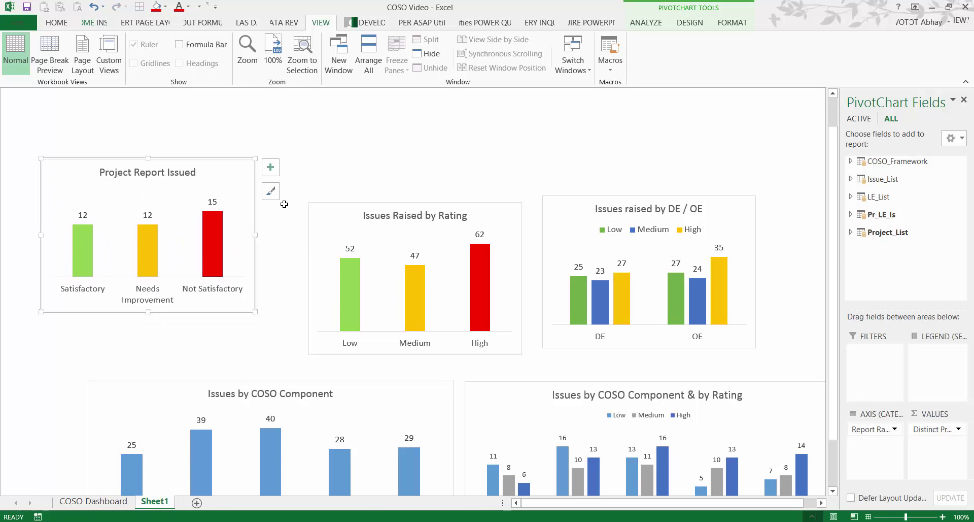
left_click_drag(322, 208, 306, 166)
left_click_drag(583, 197, 616, 163)
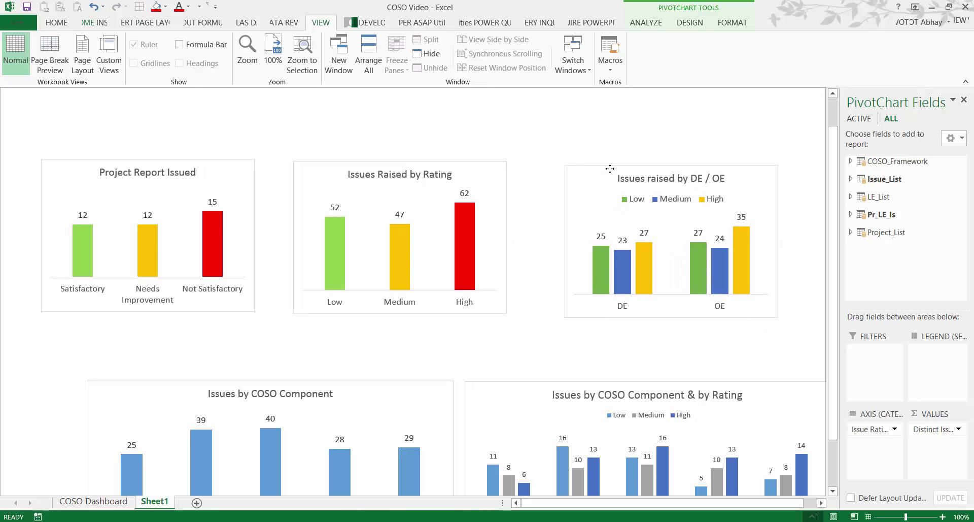
Step: Move both COSO component charts up beneath the upper row, collapse the ribbon and close the PivotChart field list
left_click_drag(335, 381, 307, 332)
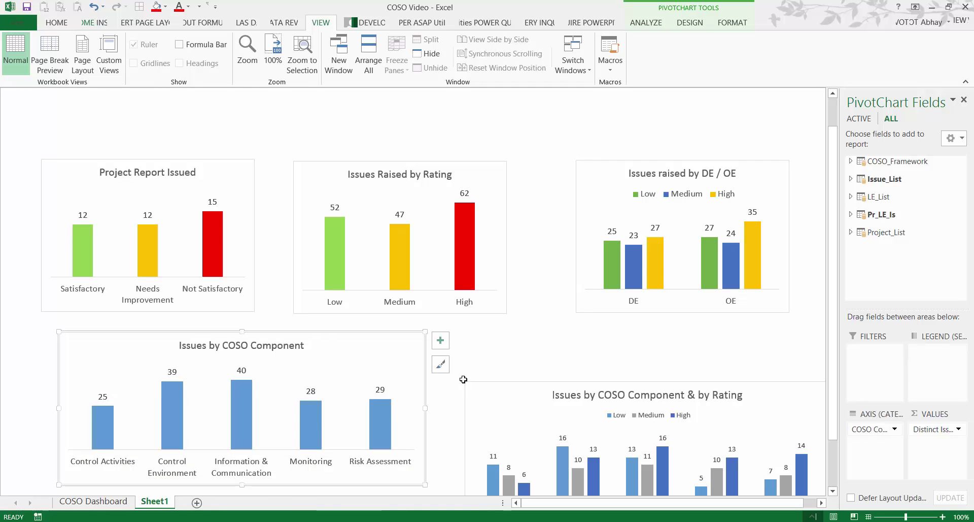
left_click_drag(523, 387, 502, 340)
key("ctrl+F1")
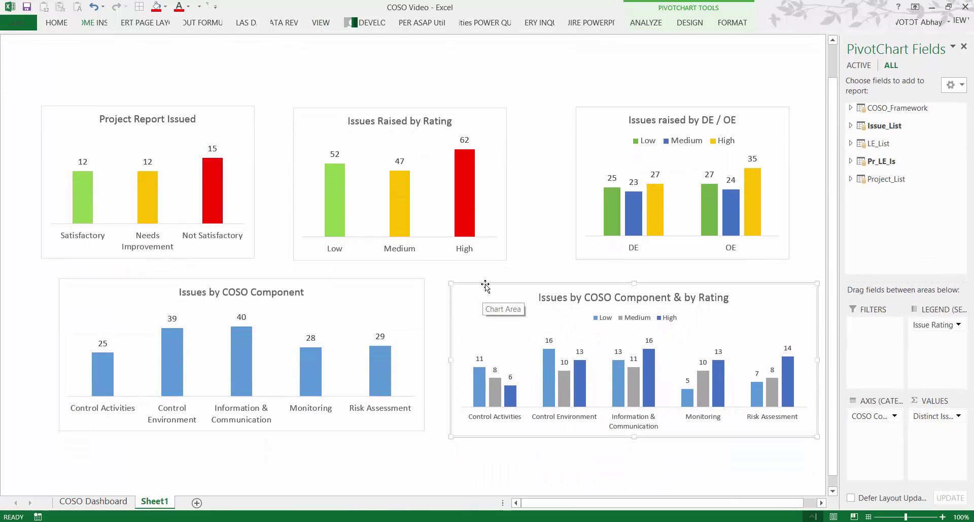
left_click_drag(485, 284, 482, 280)
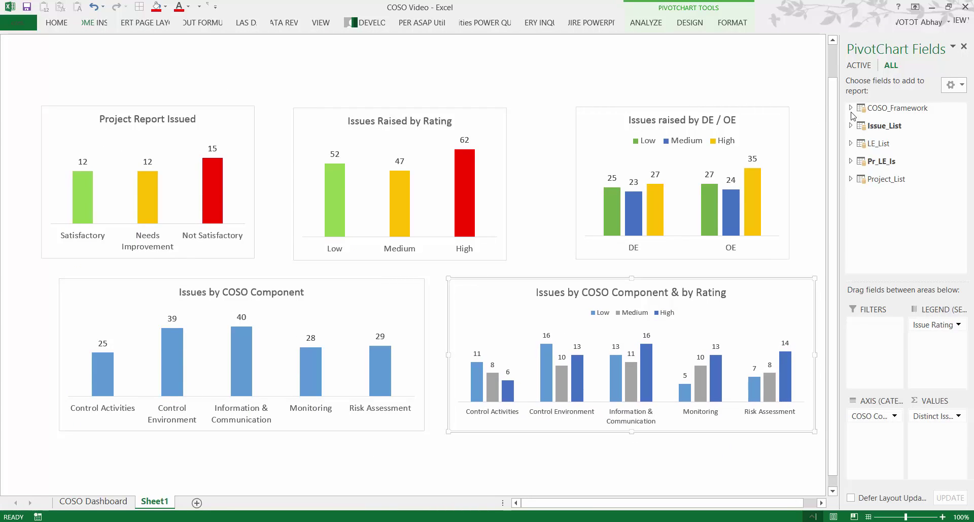
left_click(964, 47)
Step: Distribute the three upper charts evenly across the row and align them level with one another
left_click(253, 108)
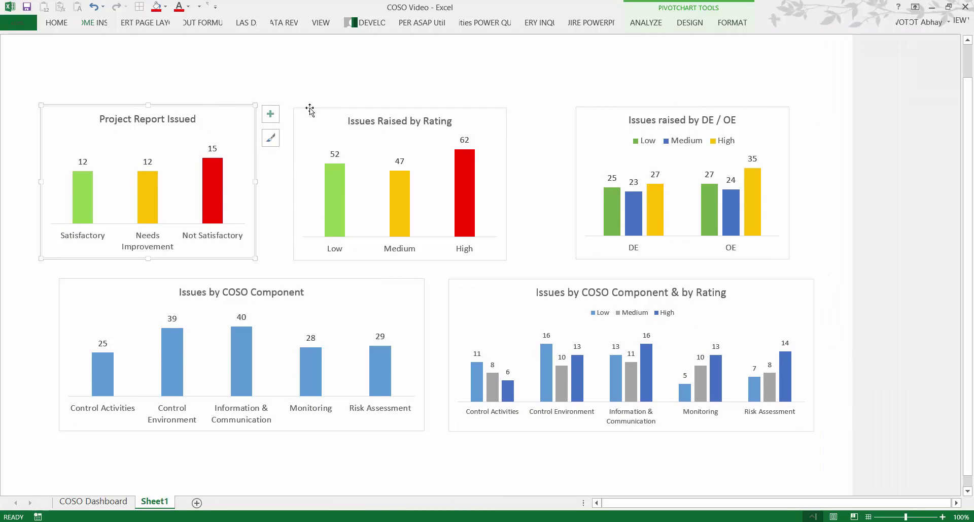
left_click(325, 114, "ctrl")
left_click(585, 114, "ctrl")
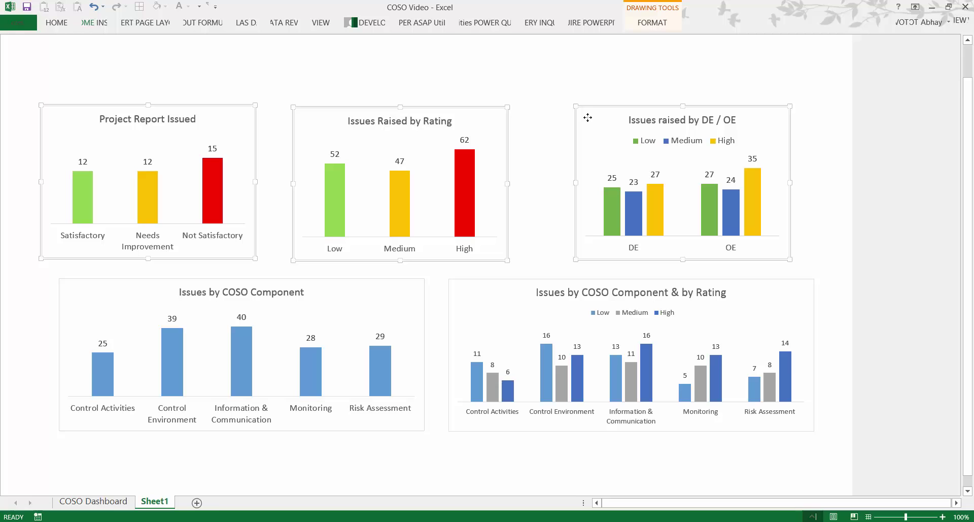
left_click(652, 25)
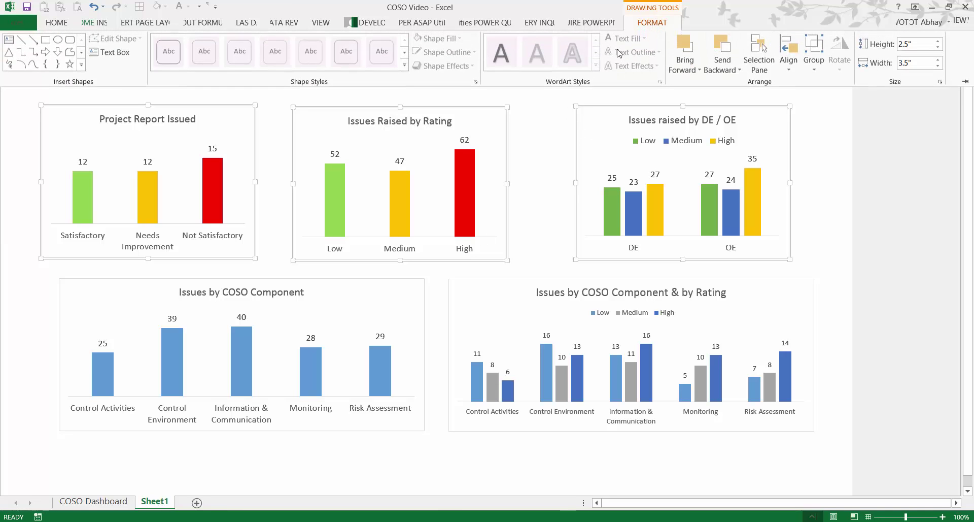
double_click(654, 23)
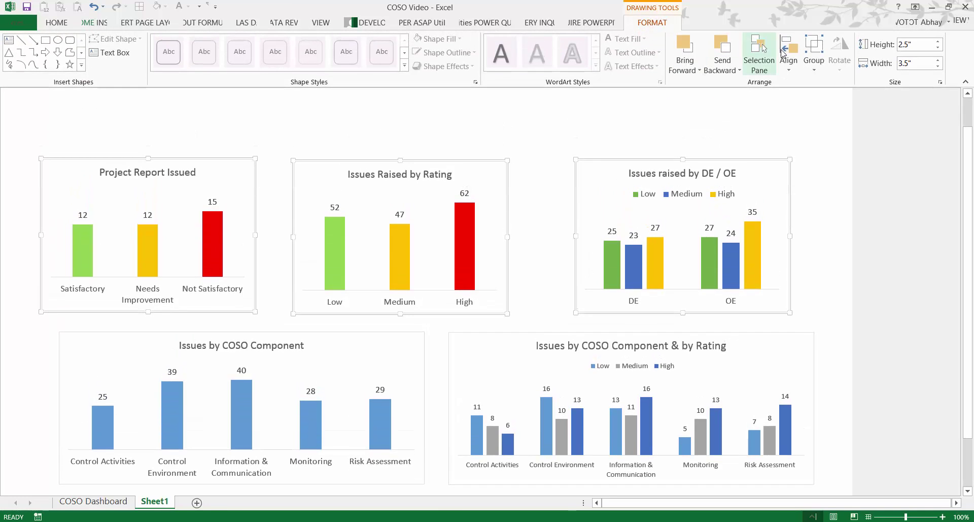
left_click(788, 57)
left_click(814, 178)
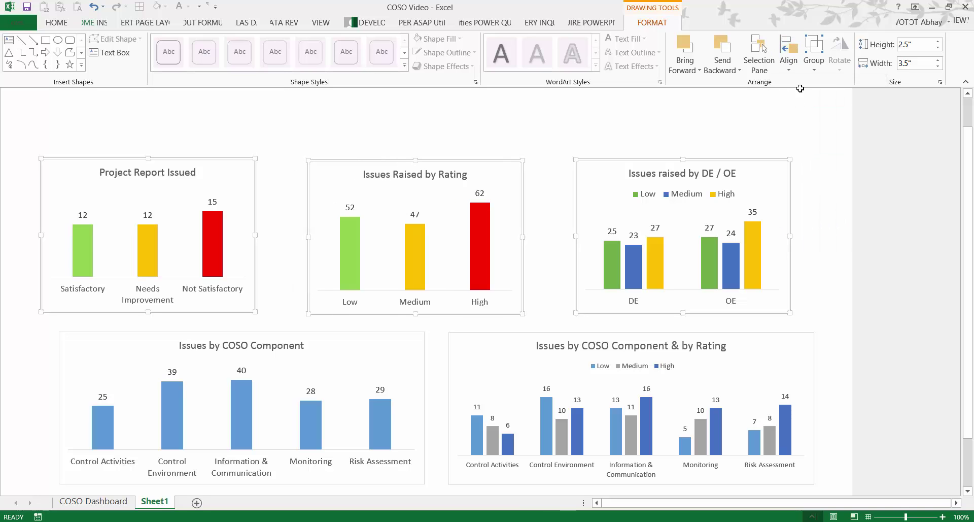
left_click(788, 57)
left_click(827, 133)
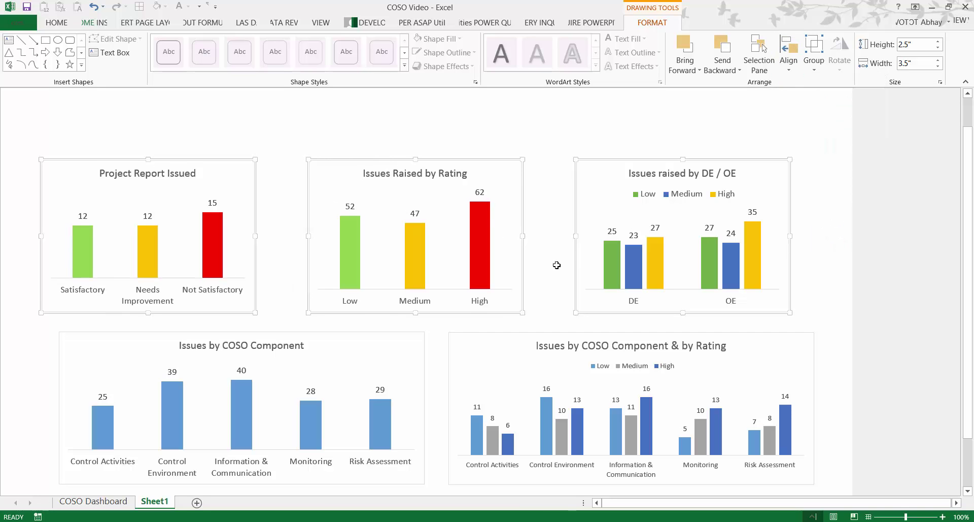
Step: Nudge the Issues by COSO Component and Issues by COSO Component & by Rating charts slightly up and closer together
left_click(282, 324)
left_click(293, 341)
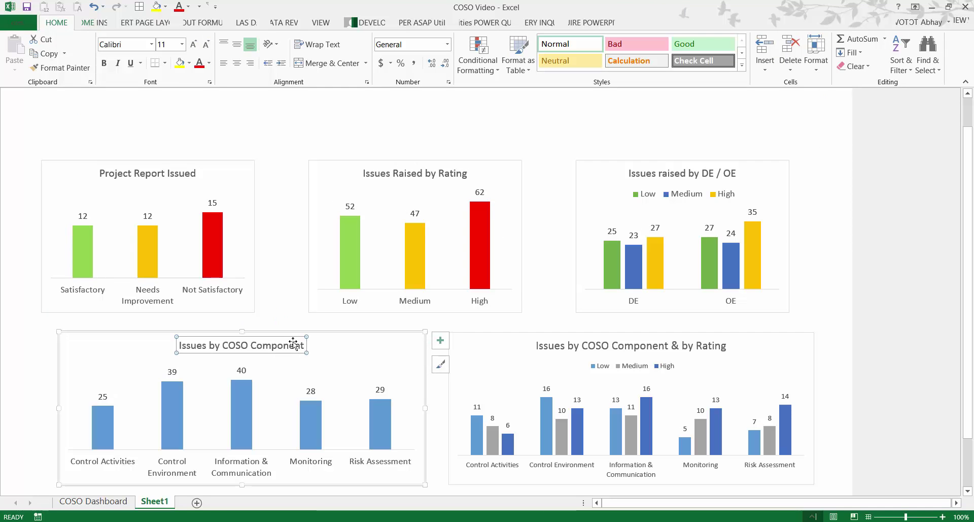
mouse_move(316, 338)
left_mouse_down()
mouse_move(302, 334)
mouse_move(311, 322)
mouse_move(326, 330)
left_mouse_up()
left_click_drag(526, 341, 522, 336)
Step: Align the two lower COSO component charts level with each other
left_click(413, 335)
left_click(489, 336, "ctrl")
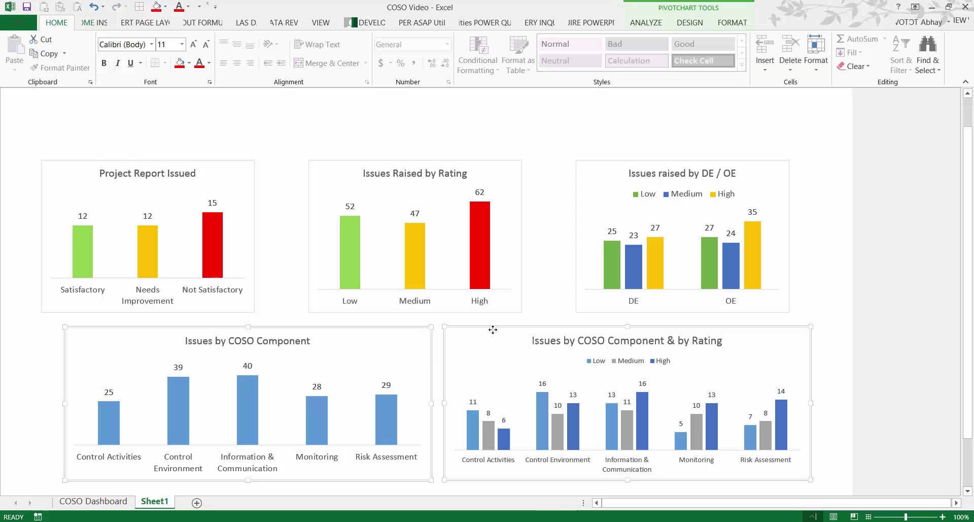
left_click(654, 23)
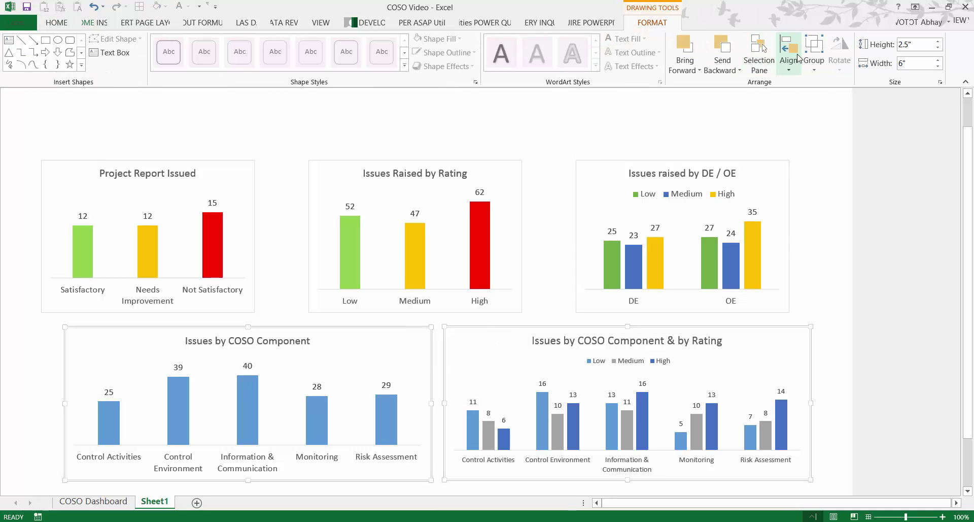
left_click(788, 56)
left_click(812, 130)
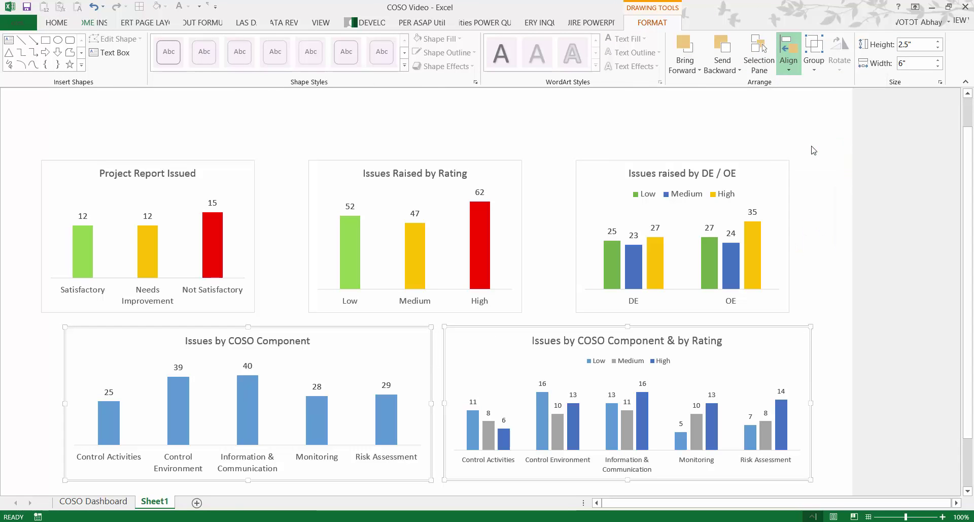
left_click(429, 140)
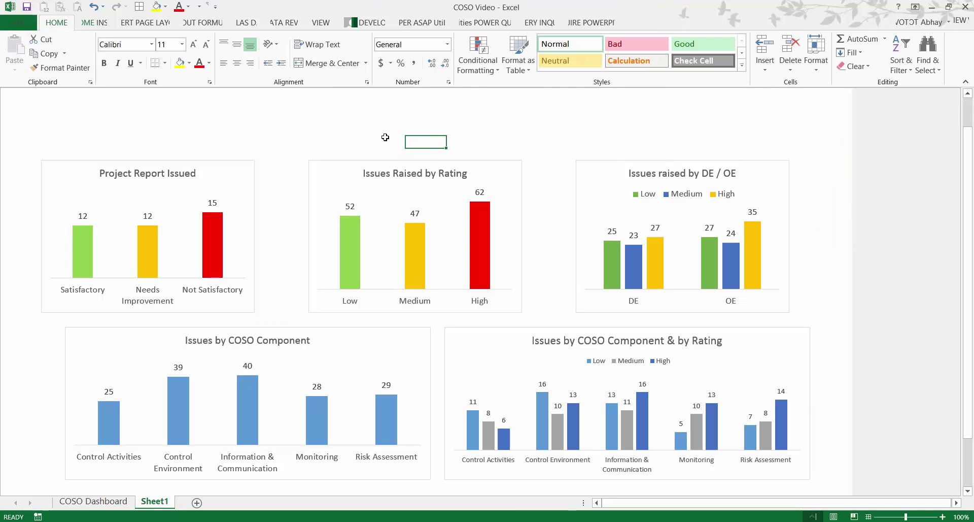
Step: Copy the Legal Entity Name, Report Year and Status slicers from the COSO Dashboard sheet
scroll(283, 154, "up", 1)
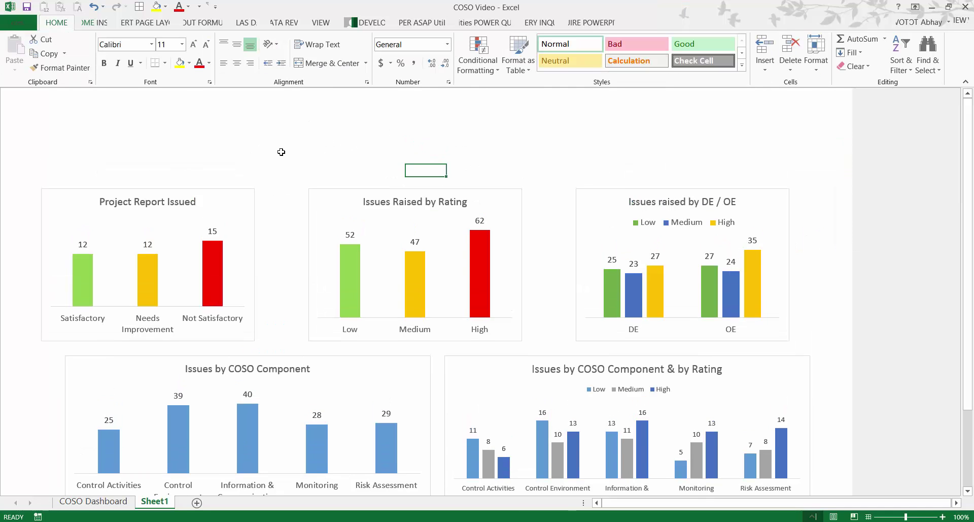
left_click(99, 501)
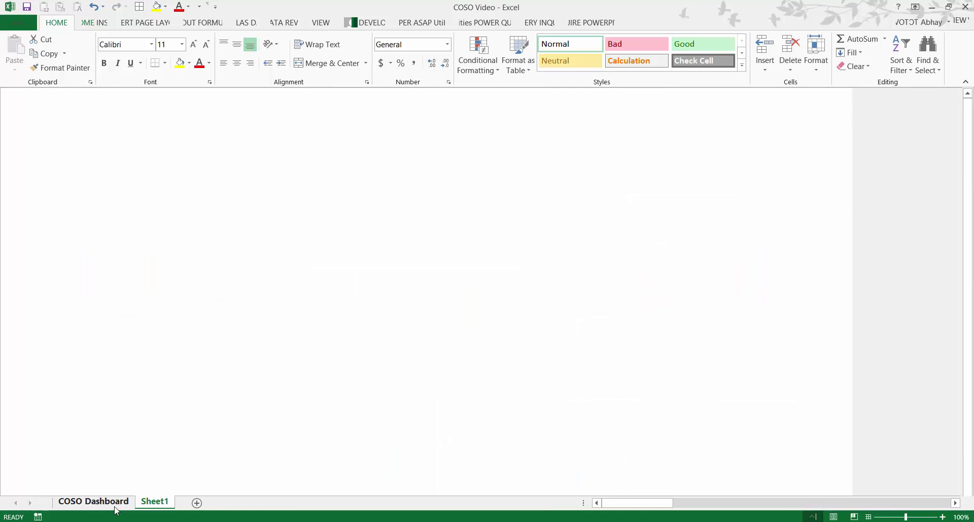
left_click(405, 105)
left_click(683, 114, "ctrl")
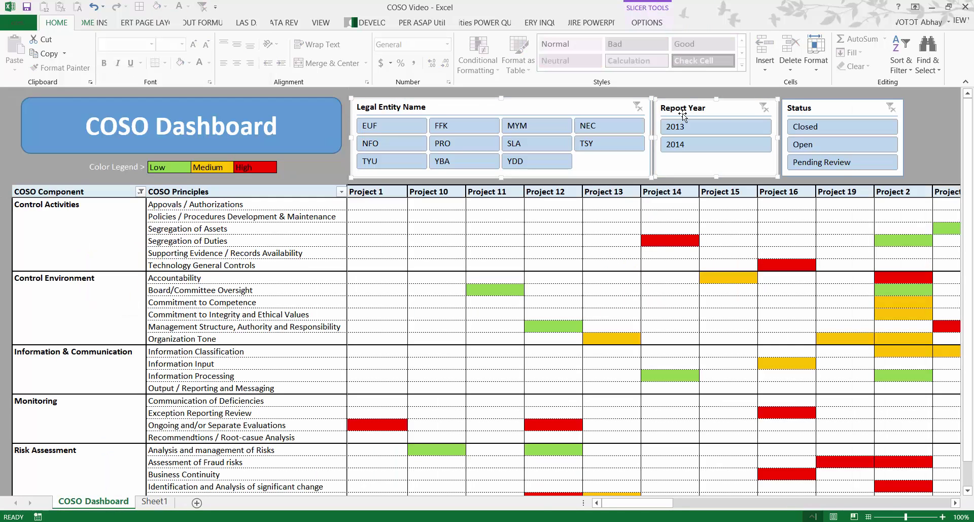
left_click(806, 116, "ctrl")
key("ctrl+c")
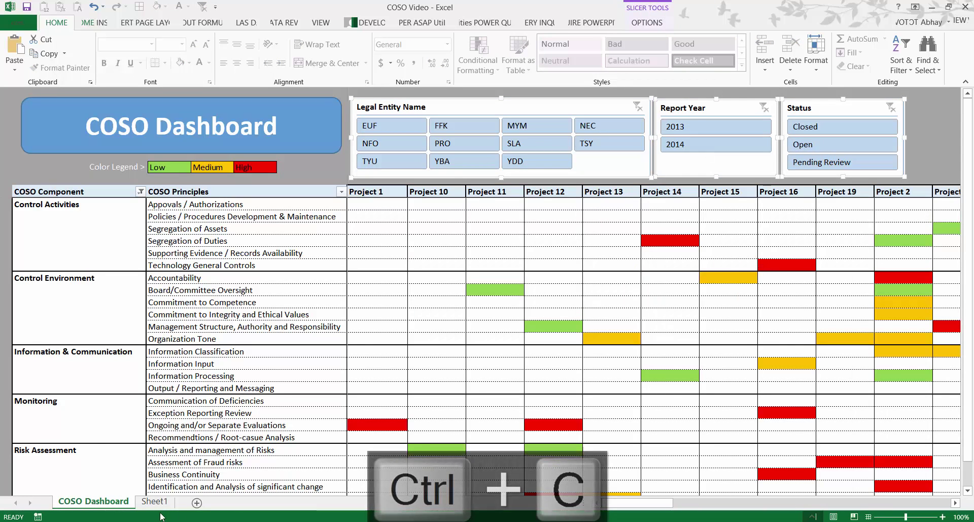
Step: Paste the three slicers onto Sheet1 and center them as a group above the charts
left_click(155, 501)
left_click(80, 111)
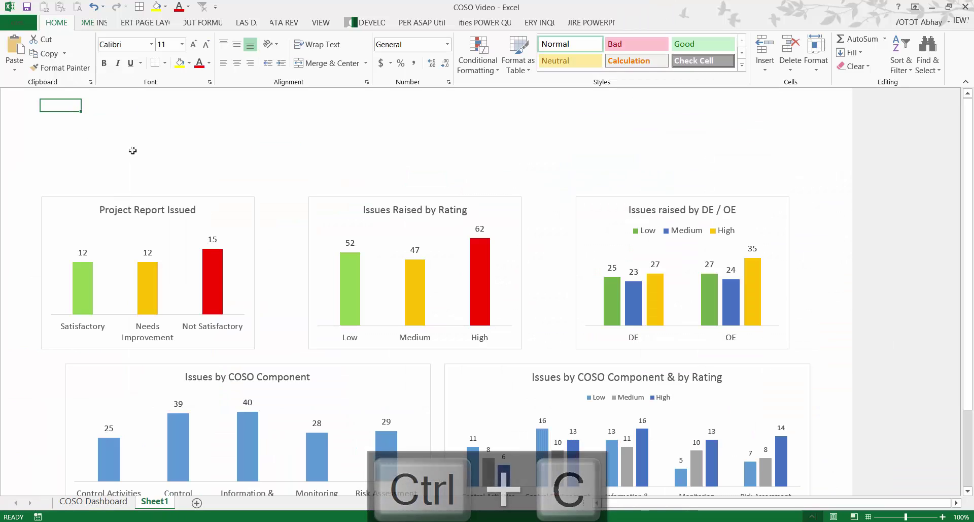
key("ctrl+v")
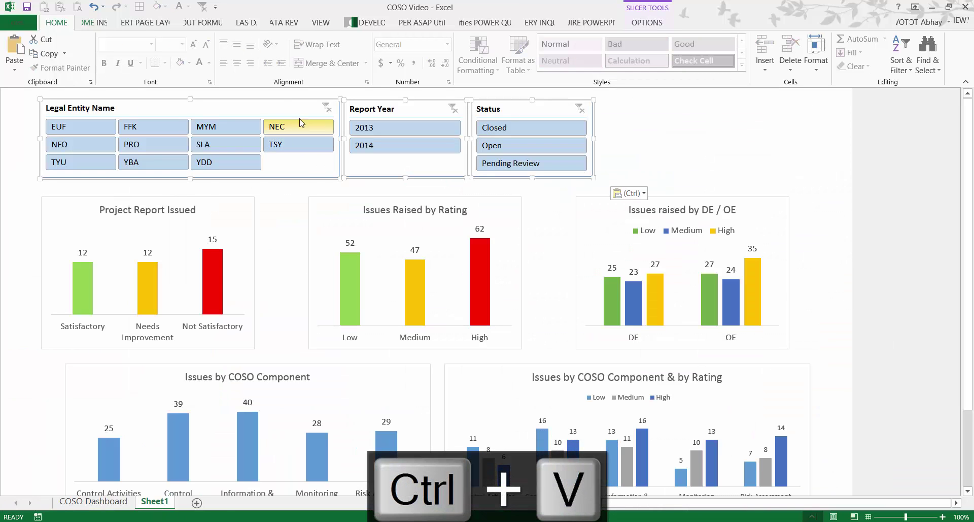
left_click_drag(283, 109, 381, 121)
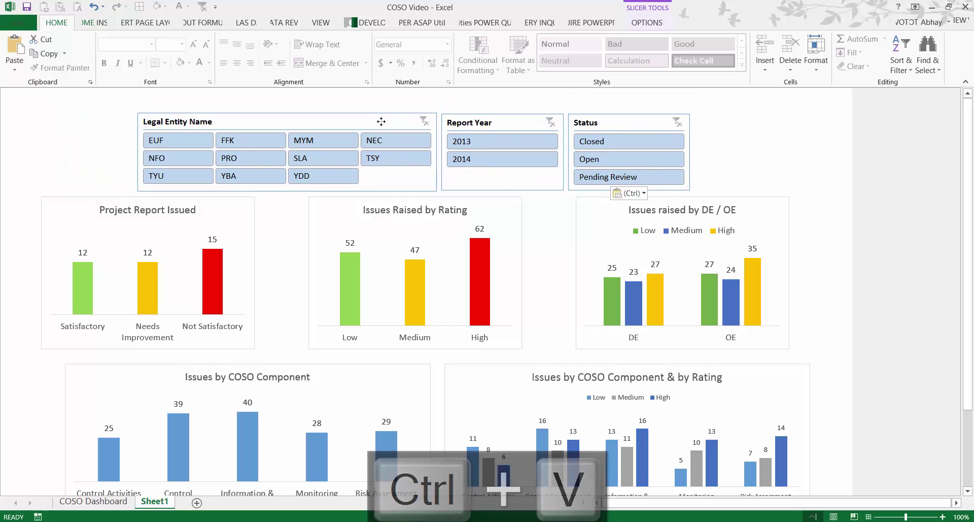
left_click(762, 135)
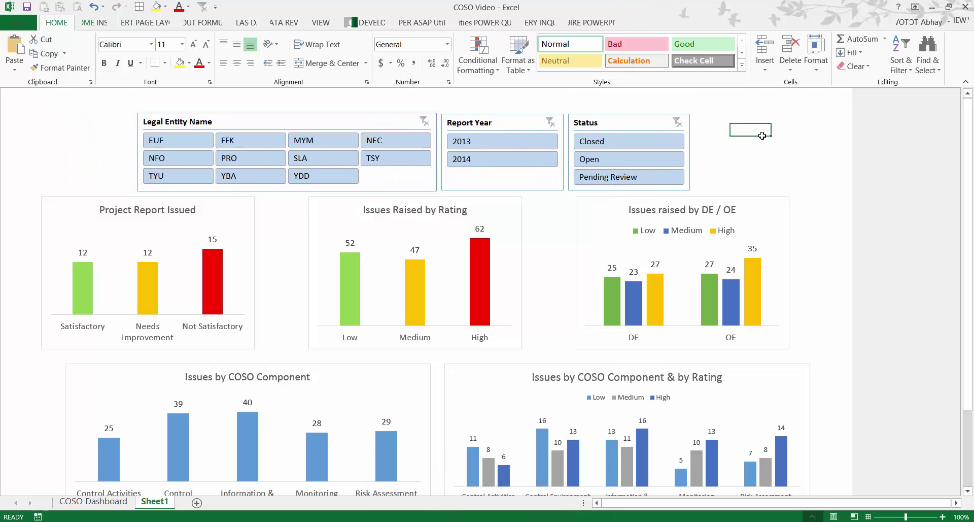
Step: Connect the Legal Entity Name slicer to Chart 1 through Chart 5 on Sheet1
left_click(246, 123)
right_click(247, 123)
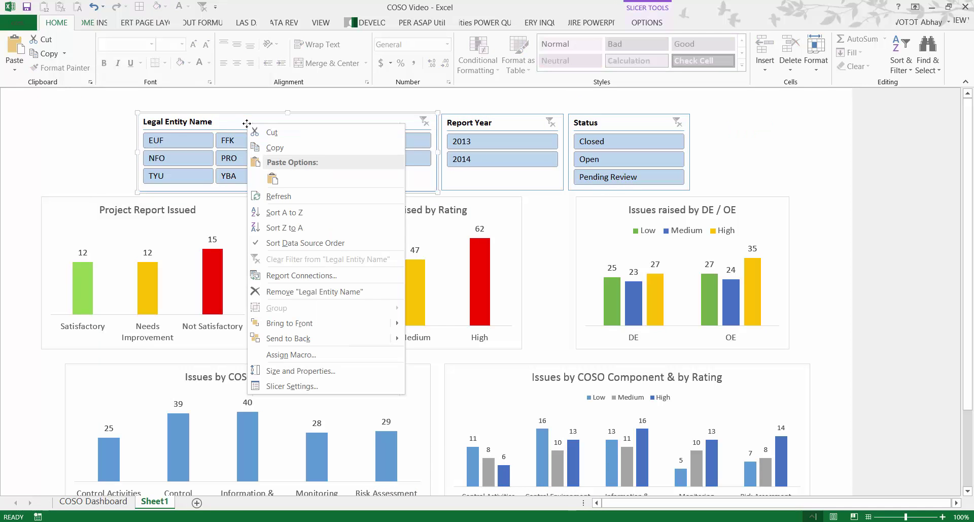
left_click(299, 275)
left_click(326, 271)
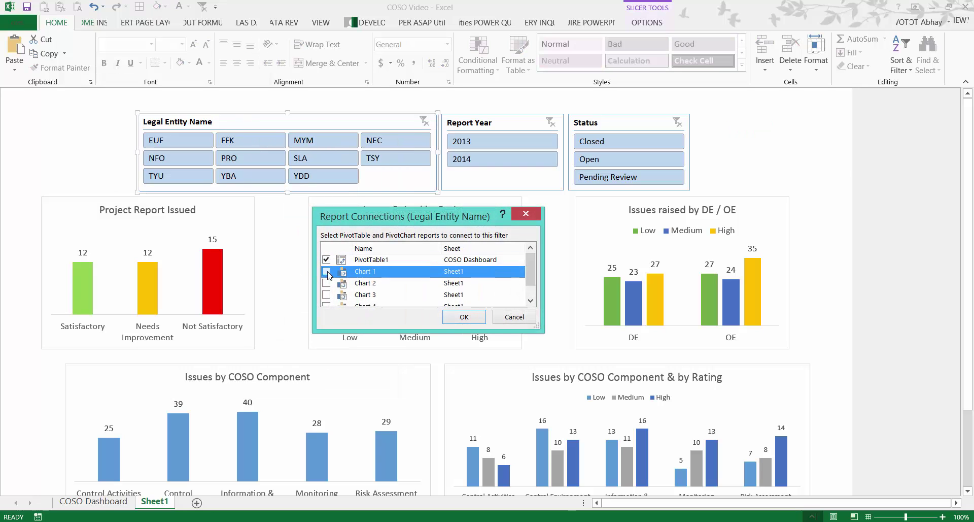
left_click(326, 283)
left_click(327, 294)
scroll(329, 305, "down", 1)
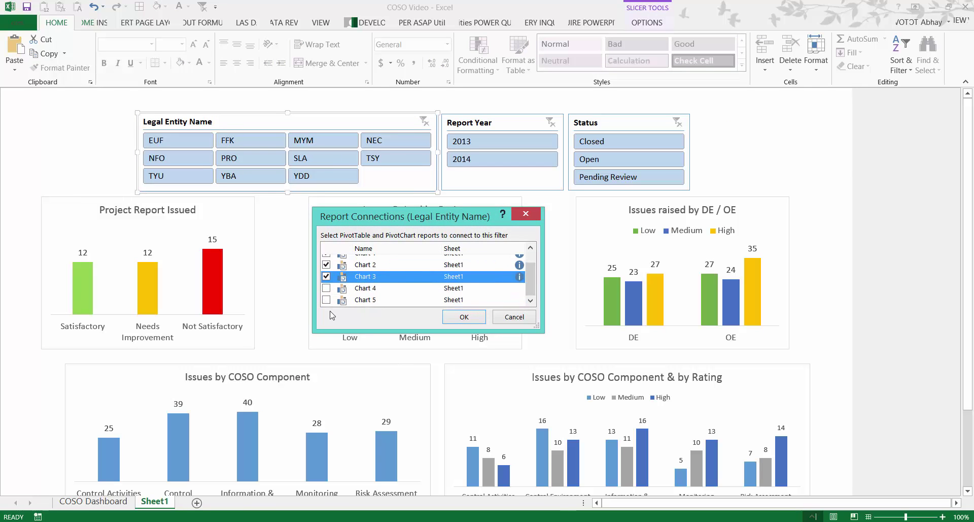
left_click(327, 293)
left_click(326, 300)
left_click(464, 316)
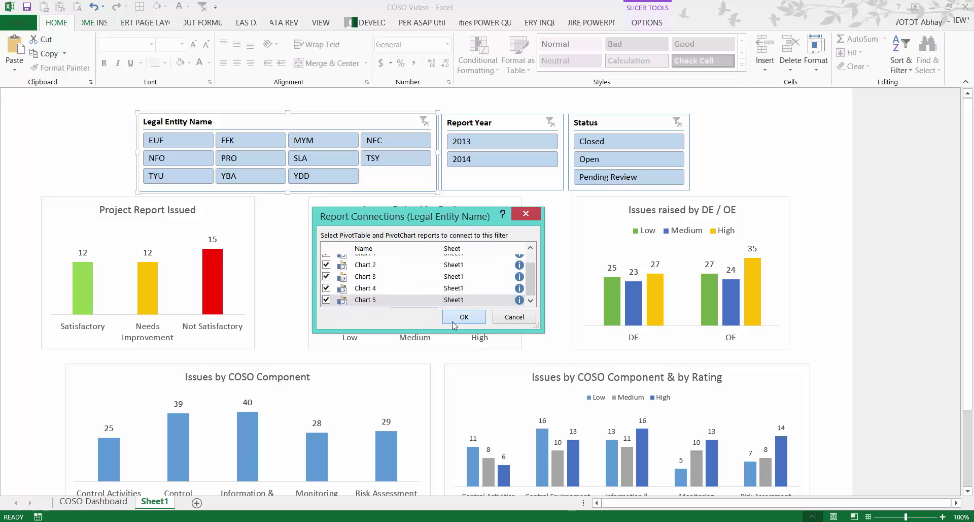
Step: Connect the Report Year slicer to Chart 1 through Chart 5 on Sheet1
left_click(490, 122)
right_click(491, 122)
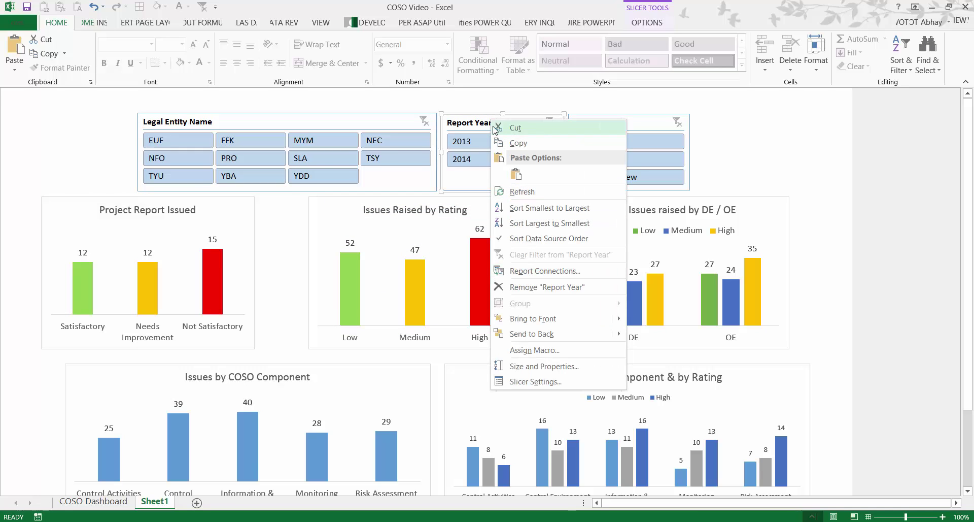
left_click(520, 269)
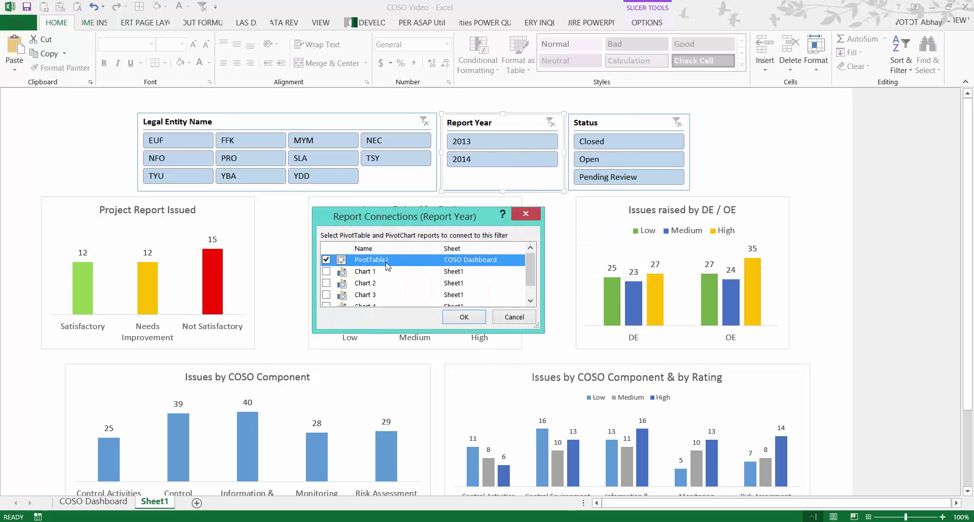
left_click(358, 272)
scroll(372, 290, "down", 1)
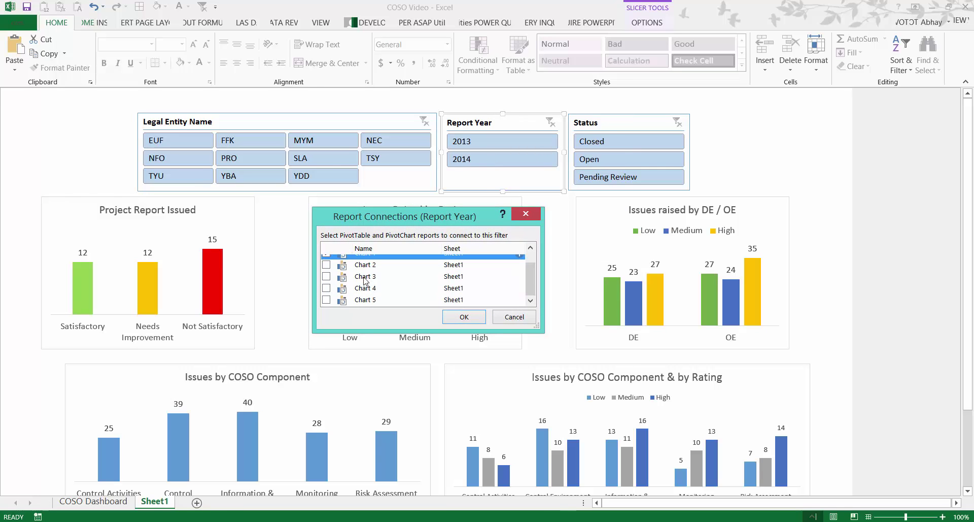
left_click(362, 267)
left_click(362, 278)
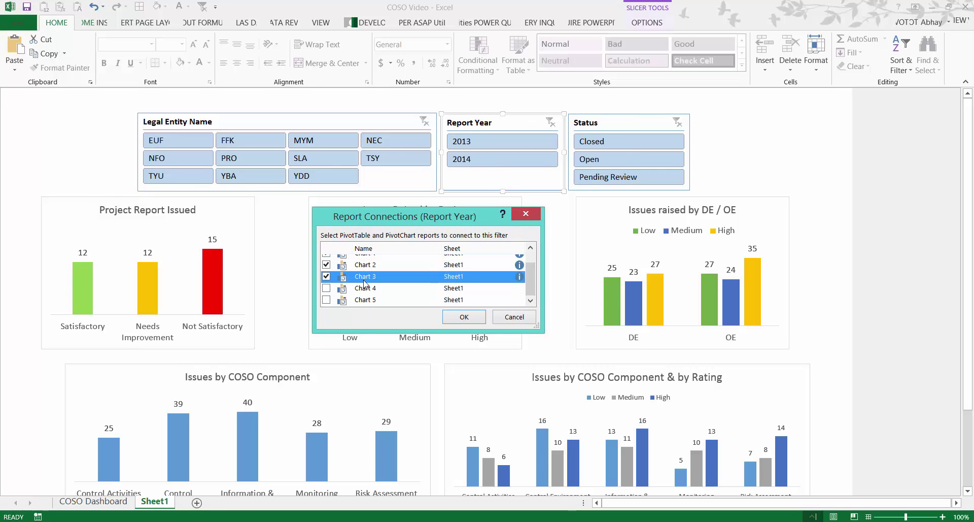
left_click(363, 288)
left_click(363, 300)
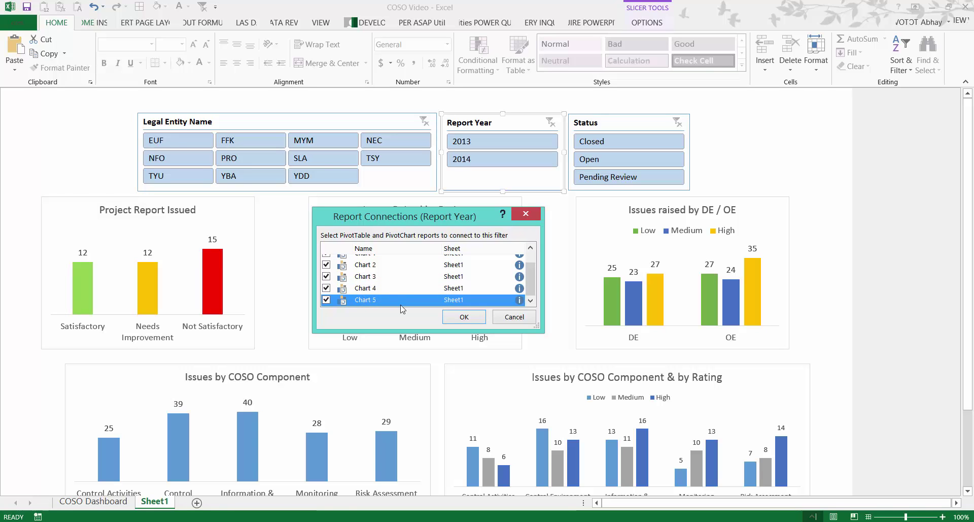
left_click(462, 317)
Step: Connect the Status slicer to Chart 1 through Chart 5 on Sheet1
left_click(604, 121)
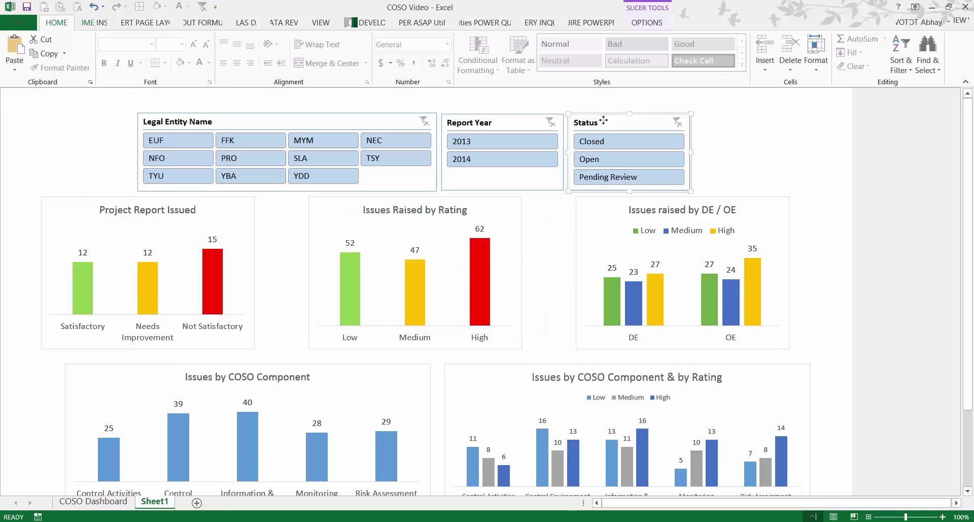
right_click(604, 120)
left_click(637, 275)
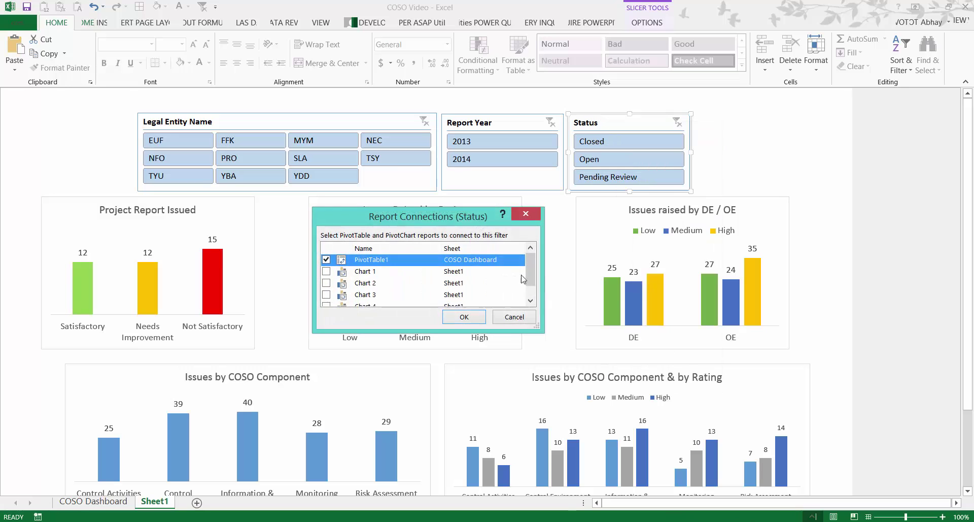
left_click(326, 271)
left_click(326, 282)
left_click(326, 294)
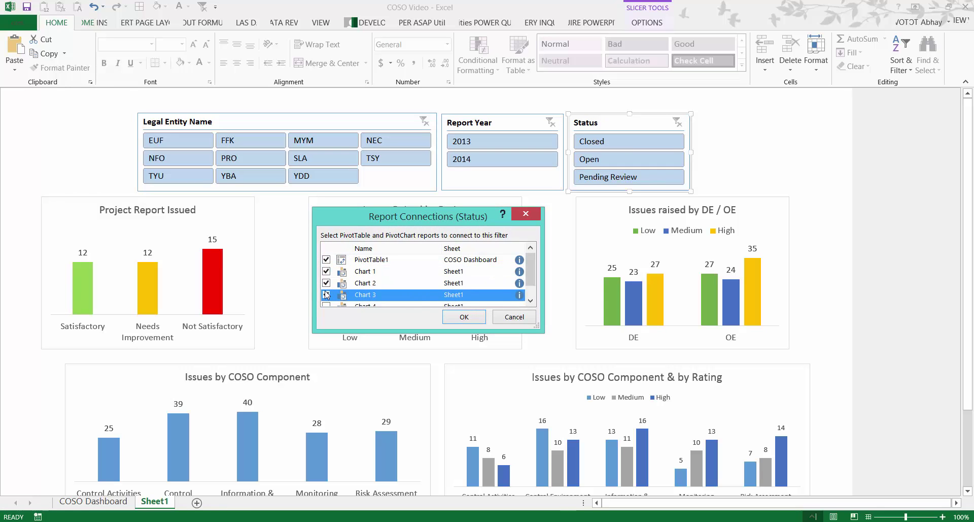
scroll(326, 294, "down", 1)
left_click(326, 288)
left_click(326, 299)
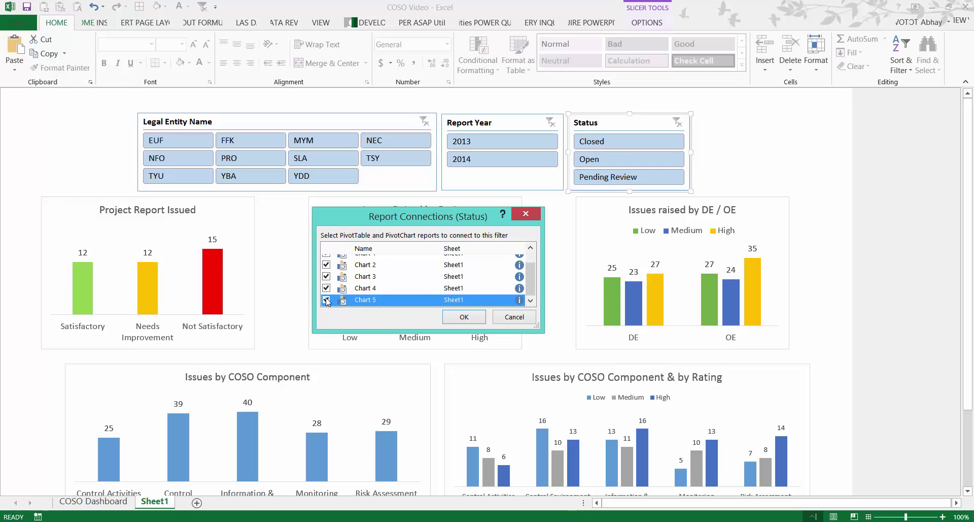
left_click(445, 316)
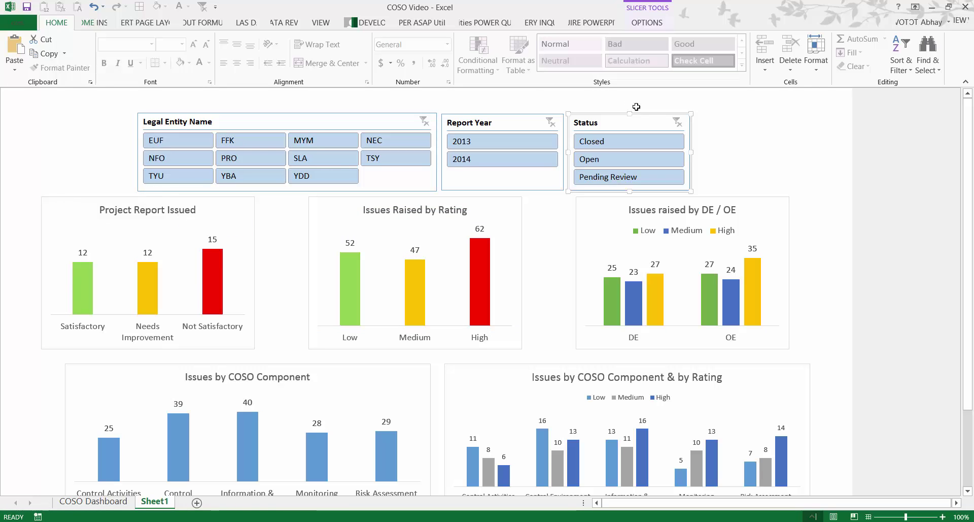
left_click(746, 133)
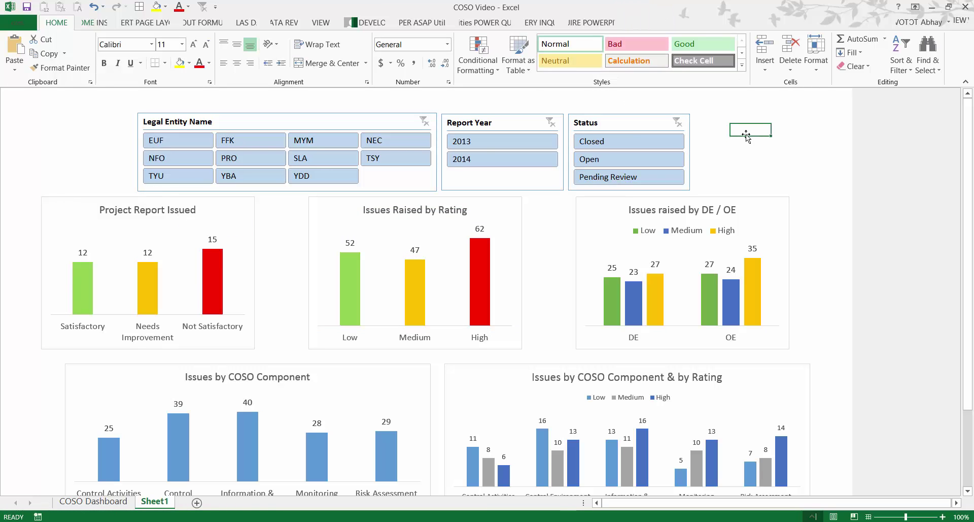
Step: Draw a rounded rectangle banner about 13.37" wide and 0.43" high across the top of the sheet, above the slicers
left_click(95, 23)
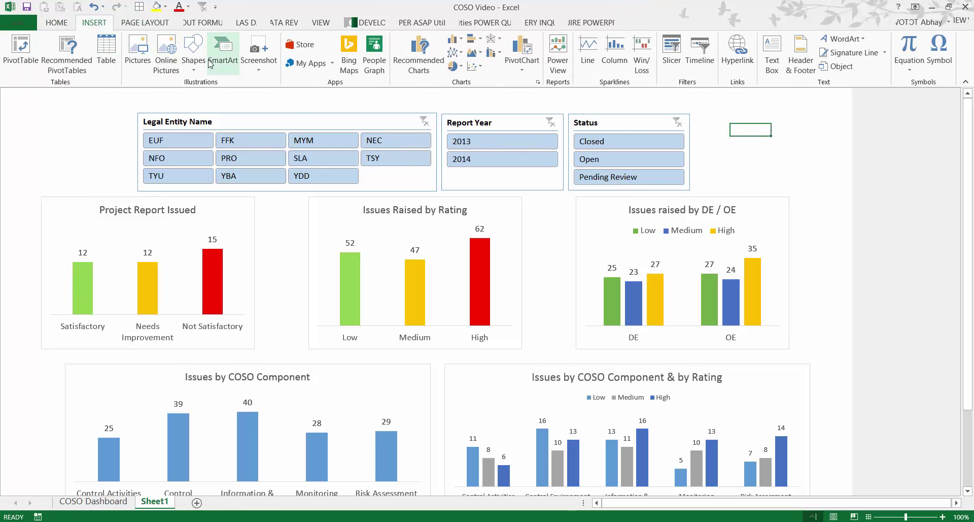
left_click(193, 56)
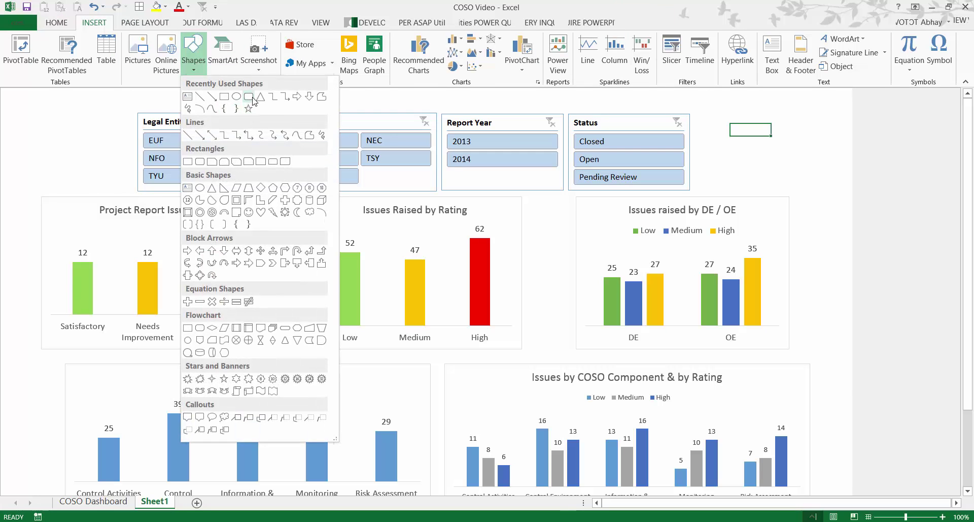
left_click(251, 99)
mouse_move(26, 98)
left_mouse_down()
mouse_move(314, 119)
mouse_move(710, 122)
mouse_move(831, 108)
mouse_move(840, 130)
mouse_move(840, 120)
left_mouse_up()
left_click_drag(398, 100, 400, 91)
left_click(742, 132)
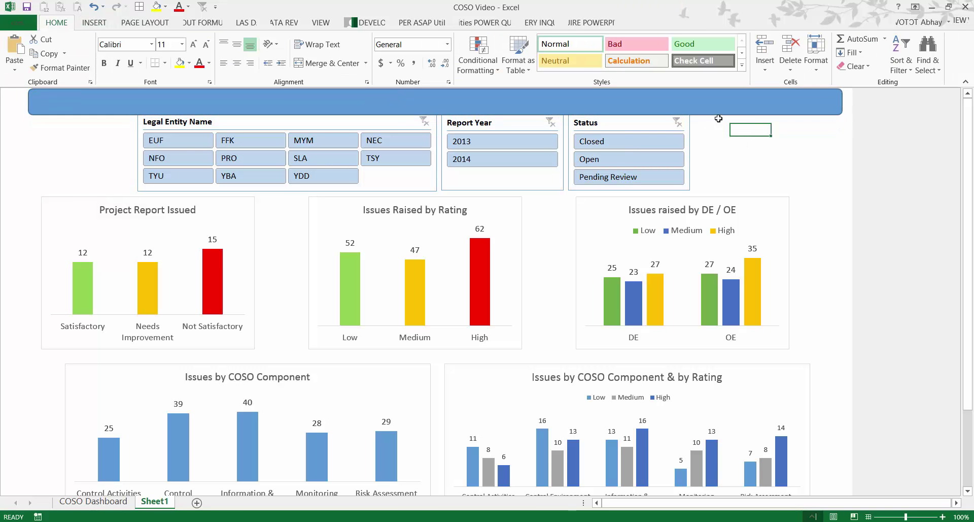
Step: Reduce the banner's height to about 0.32" and enter the title COSO Charts in it
left_click(453, 114)
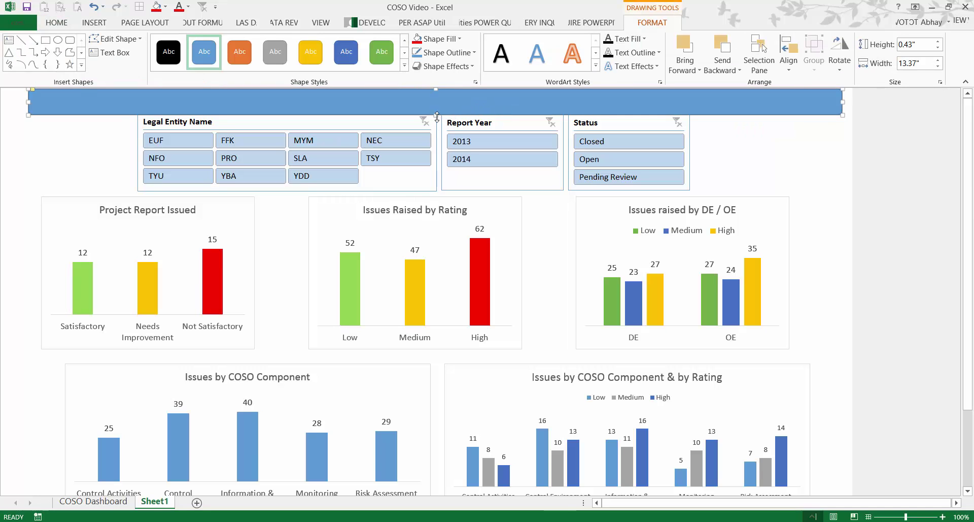
left_click_drag(436, 115, 437, 108)
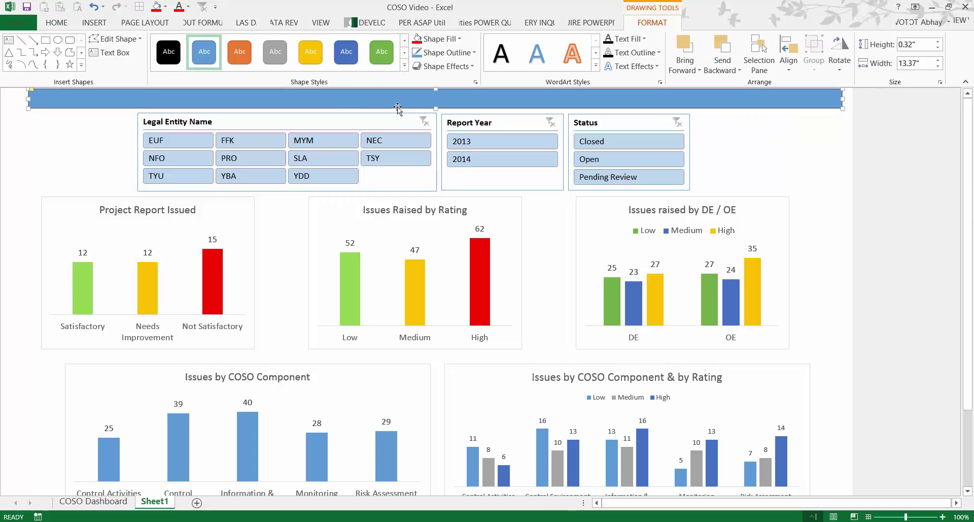
type("COSO Charts")
left_click(91, 141)
Step: Format the banner title as 18 pt bold text, centered horizontally and vertically
left_click(96, 98)
left_click(56, 22)
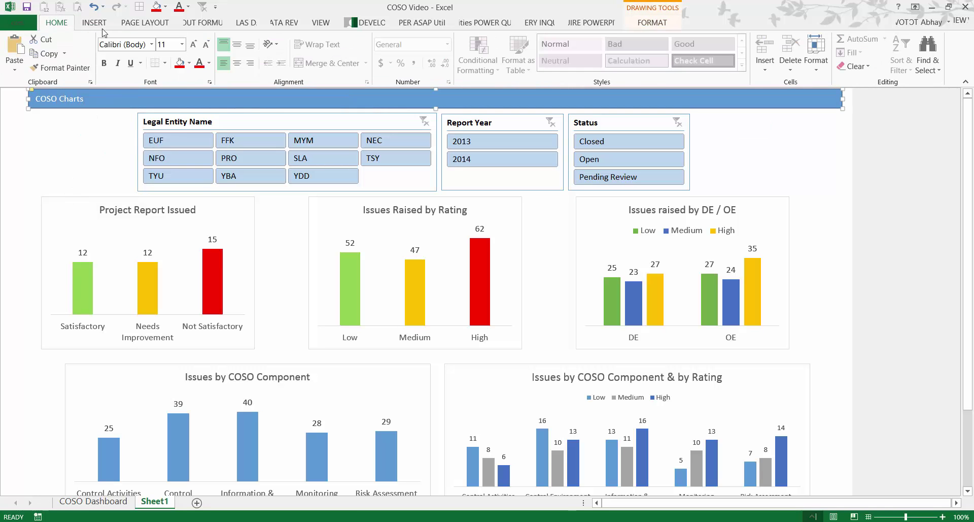
left_click(193, 45)
left_click(193, 45)
left_click(193, 45)
left_click(193, 45)
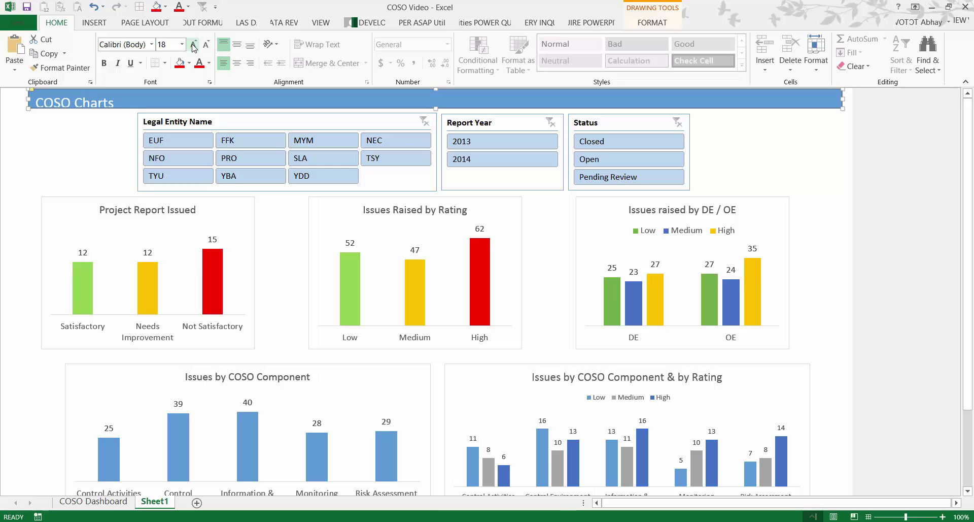
left_click(206, 46)
left_click(228, 44)
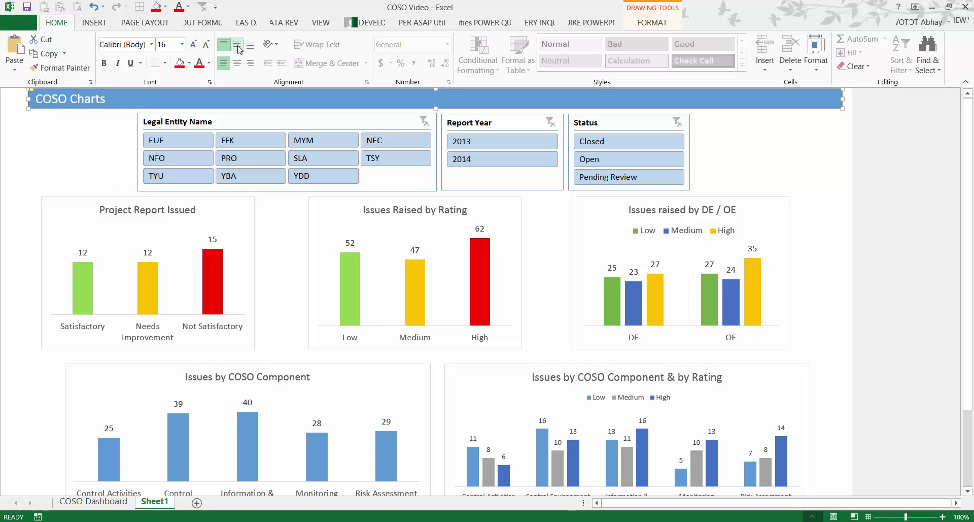
left_click(238, 63)
left_click(193, 45)
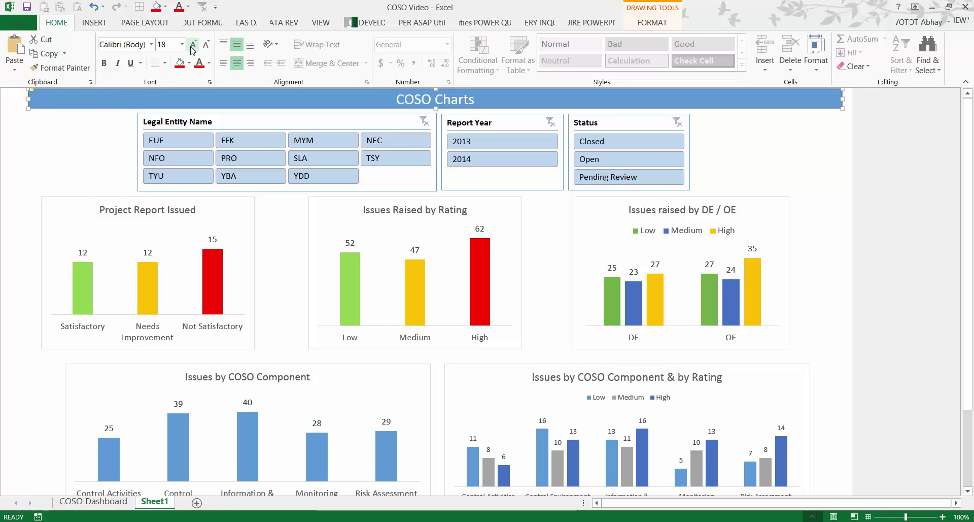
left_click(105, 65)
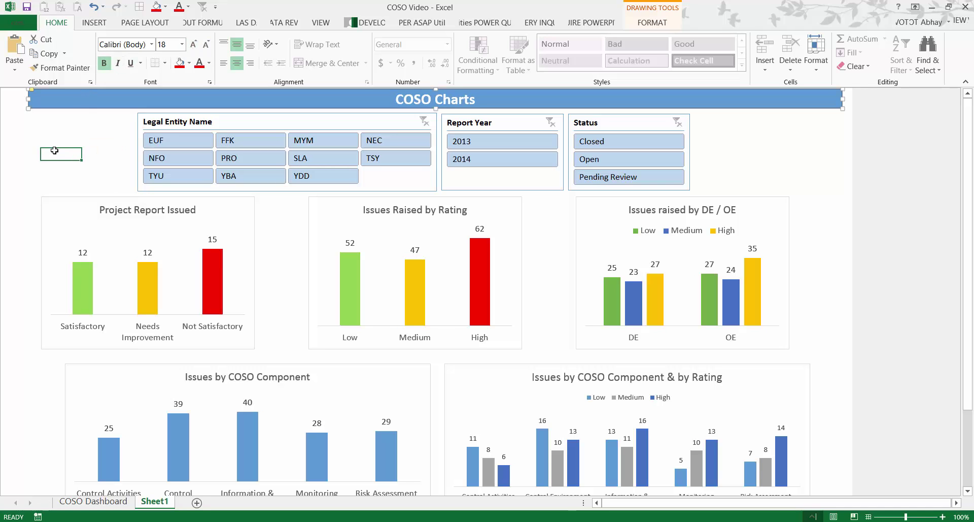
Step: Apply the Accent3 cell style to all the visible cells behind the charts and slicers on Sheet1
left_click(54, 151)
key("ctrl+shift+Right")
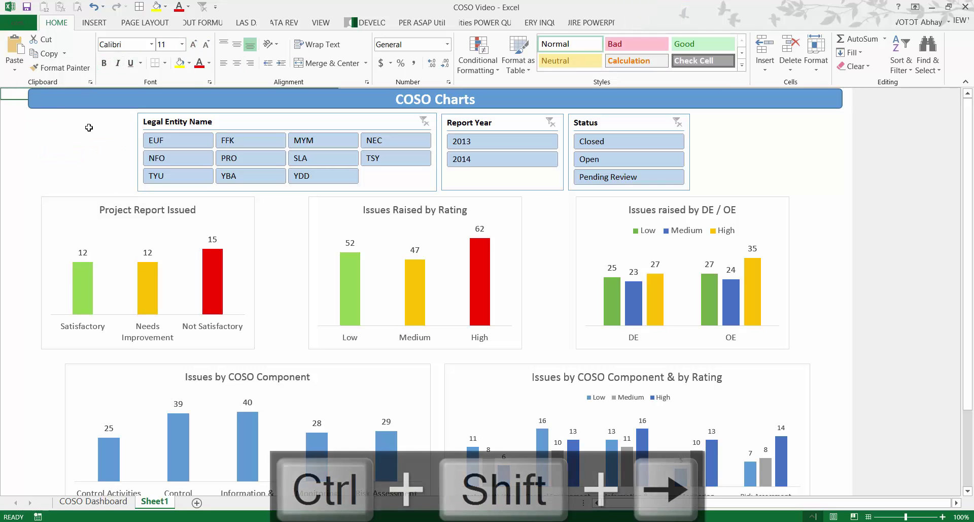
key("ctrl+shift+Down")
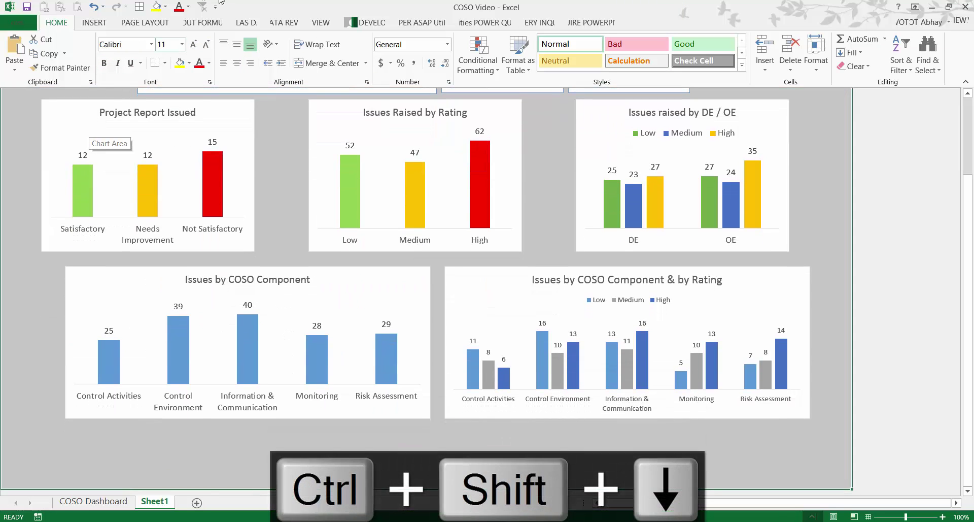
left_click(741, 69)
left_click(695, 217)
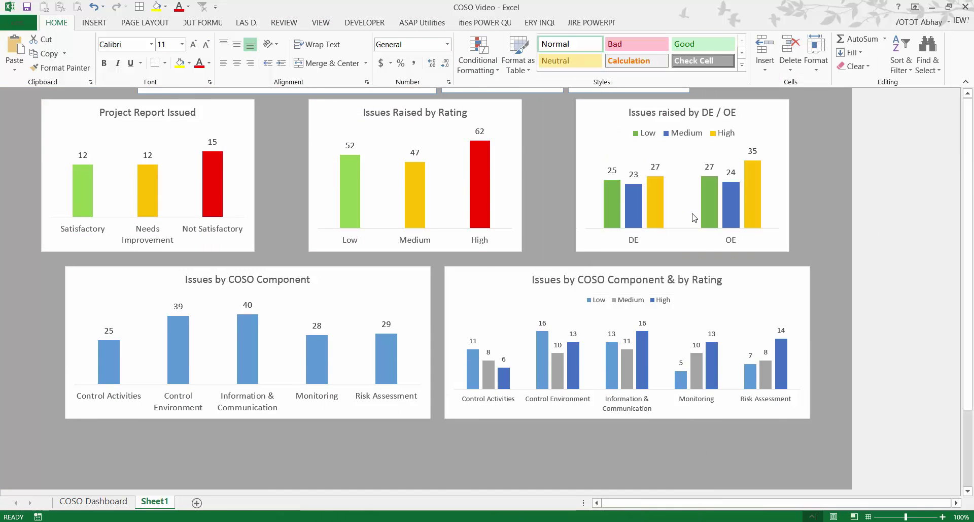
scroll(302, 249, "up", 3)
left_click(2, 152)
Step: Collapse the ribbon to show the whole dashboard and save the workbook
scroll(48, 141, "down", 3)
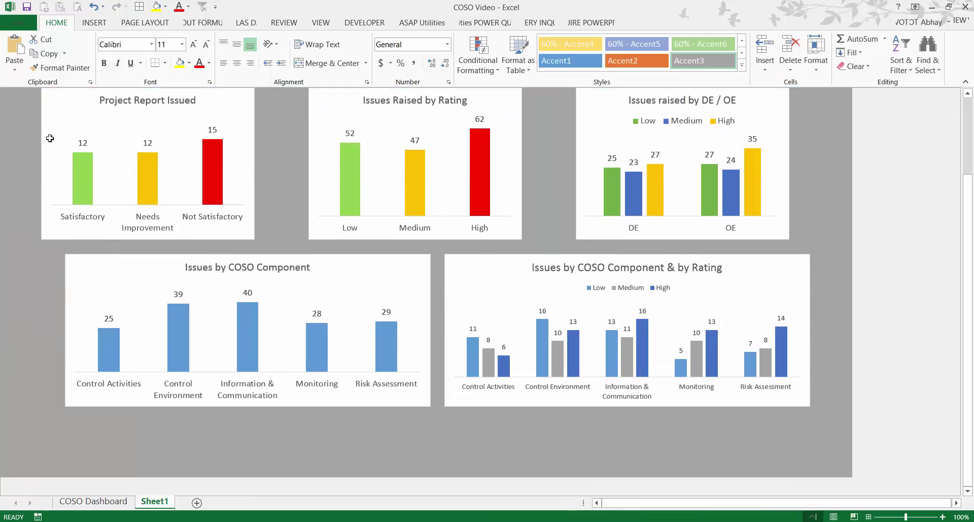
scroll(50, 140, "up", 3)
key("ctrl+F1")
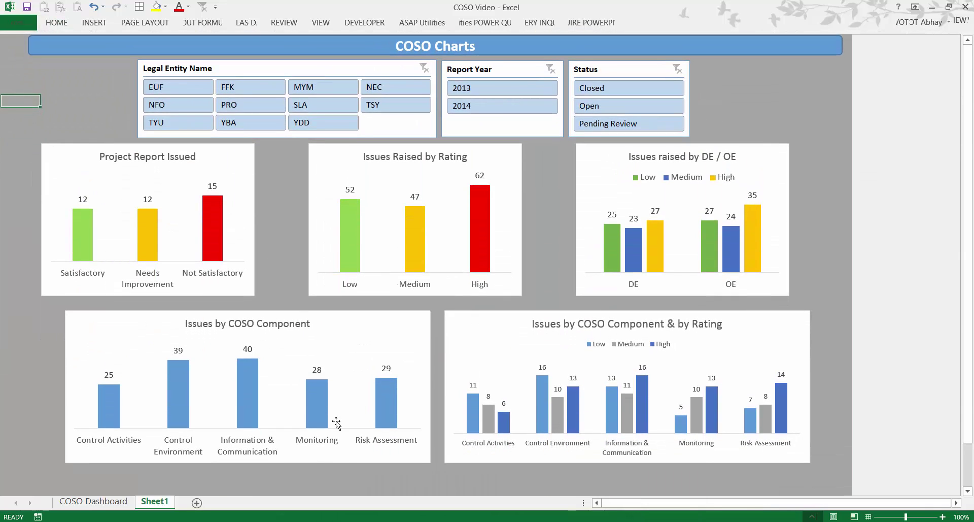
key("ctrl+s")
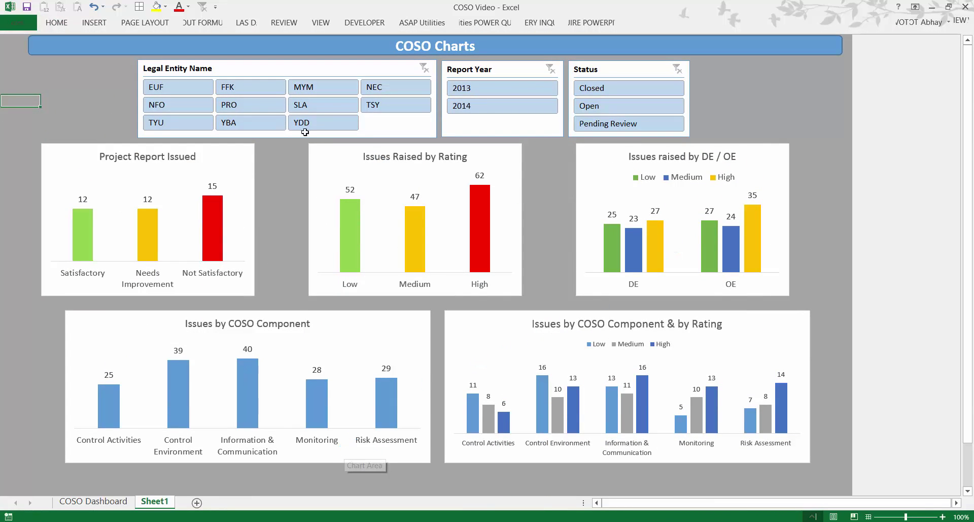
Step: Filter the charts to legal entity PRO, report year 2014 and status Open
left_click(242, 105)
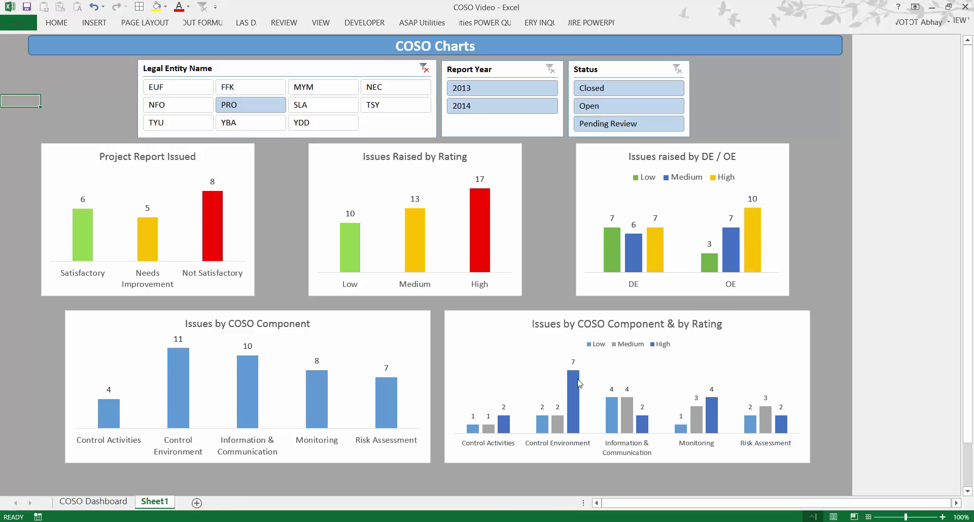
left_click(480, 105)
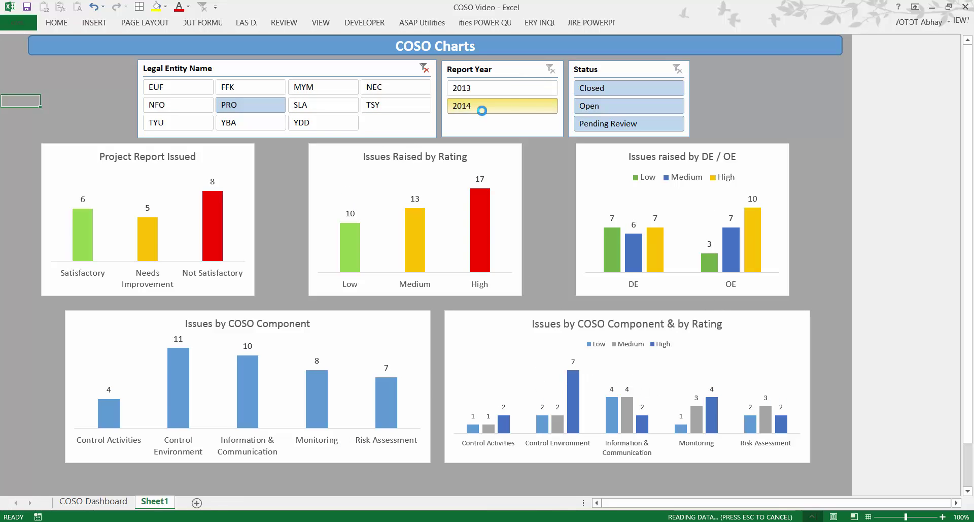
left_click(642, 107)
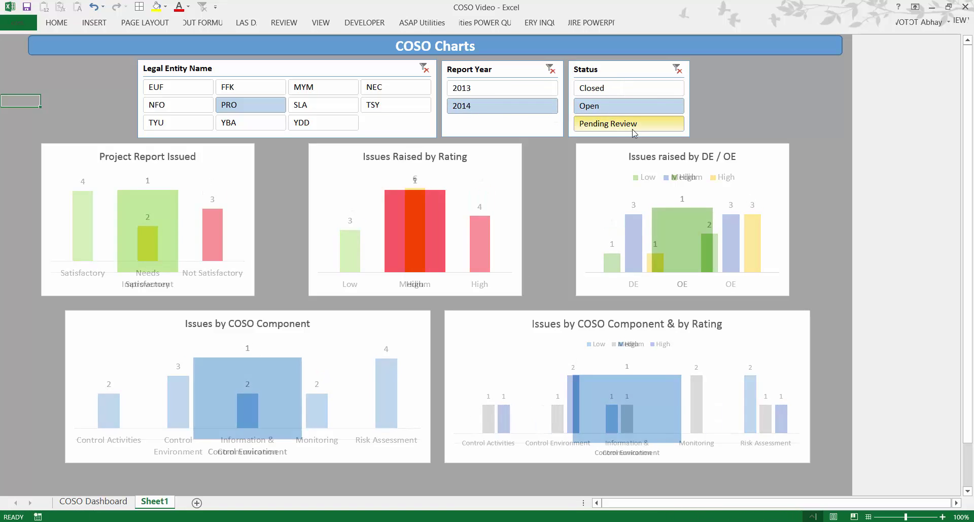
Step: View legal entities MYM and YBA with the Status filter removed, and clear the Legal Entity Name and Report Year filters
left_click(677, 68)
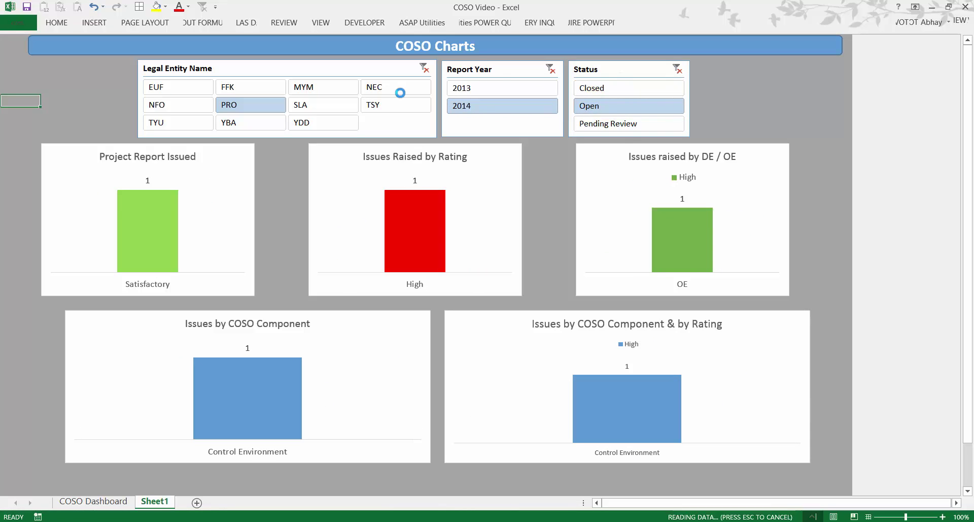
left_click(338, 90)
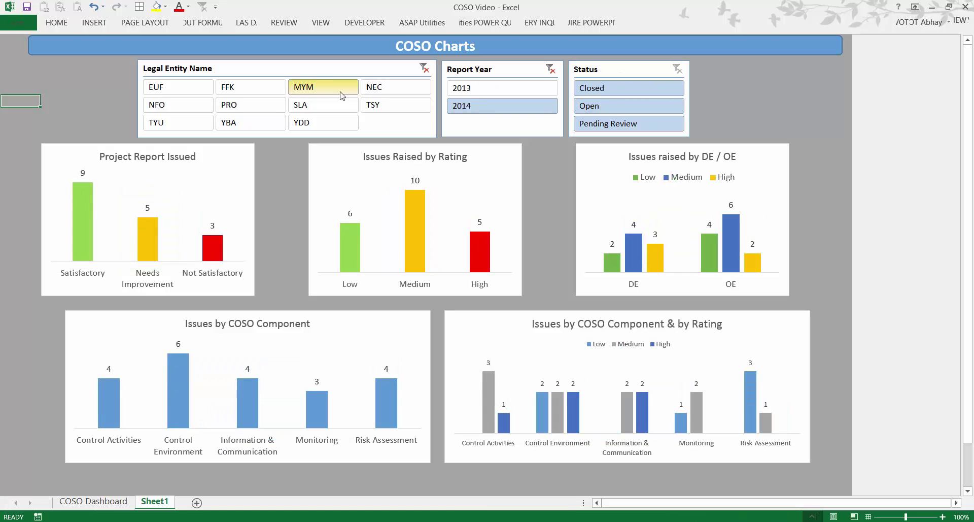
left_click(251, 124)
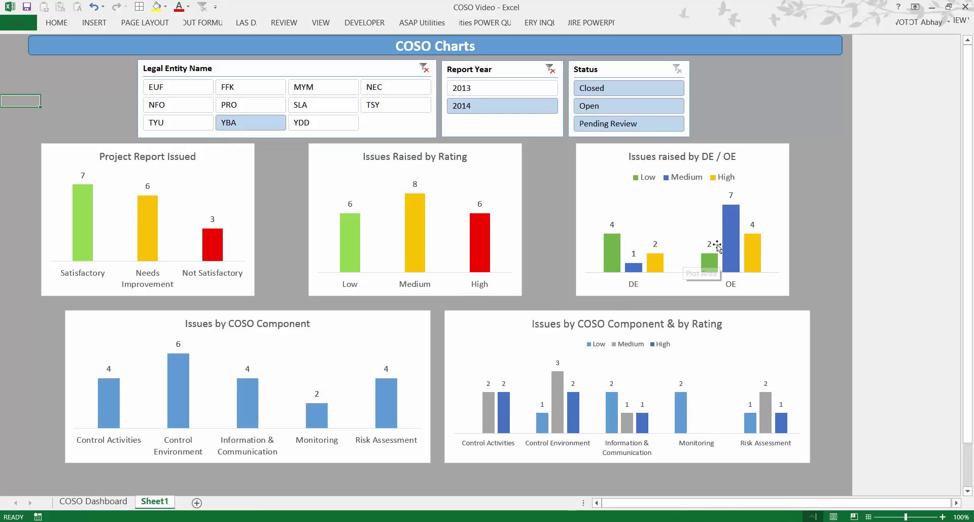
mouse_move(754, 251)
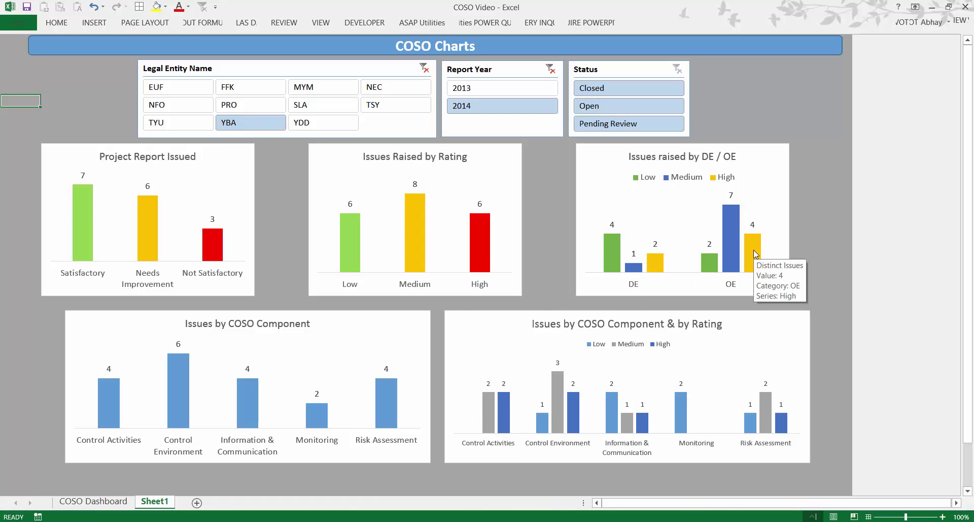
left_click(424, 68)
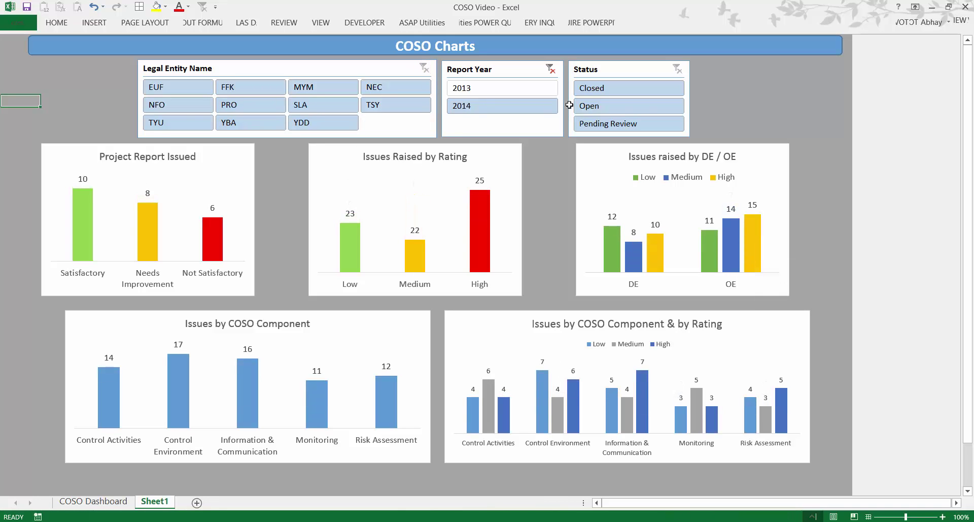
left_click(551, 69)
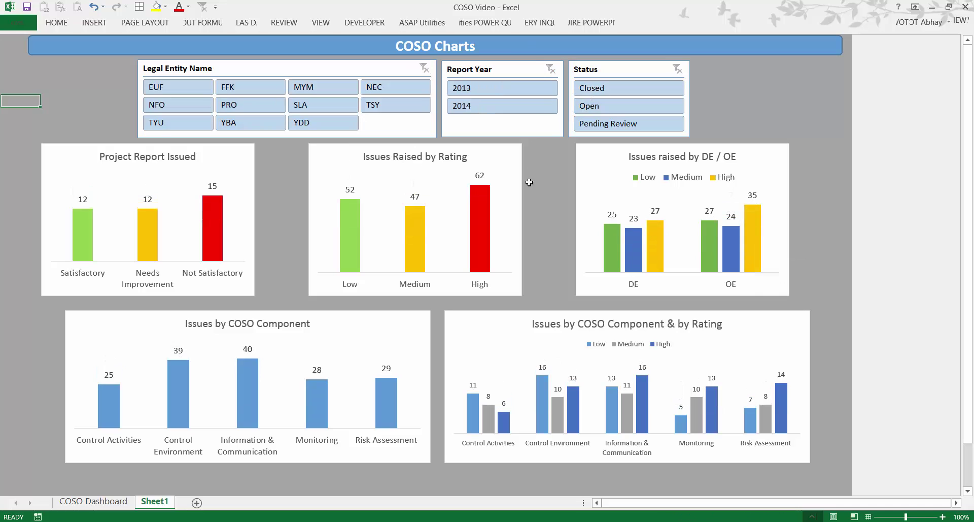
Step: Fill the High series of the Issues raised by DE / OE chart with red
right_click(655, 238)
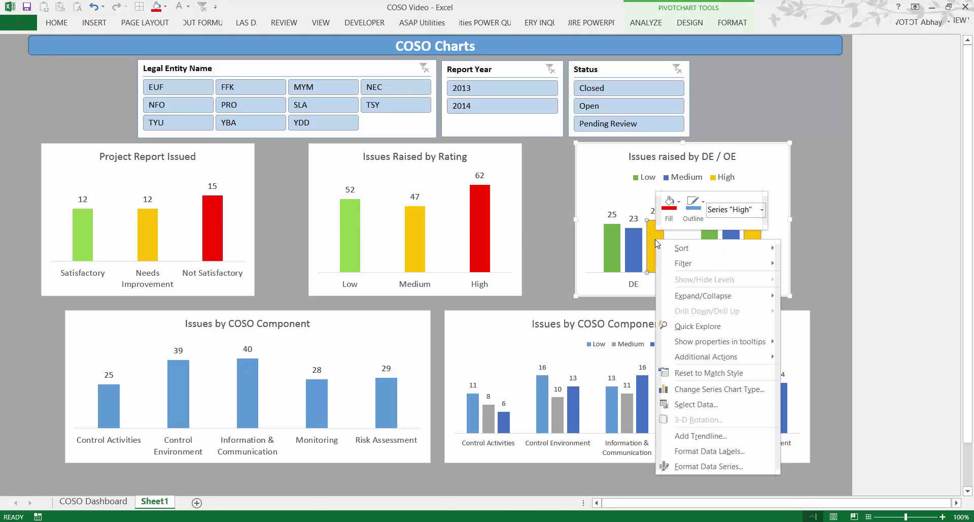
left_click(672, 207)
left_click(669, 329)
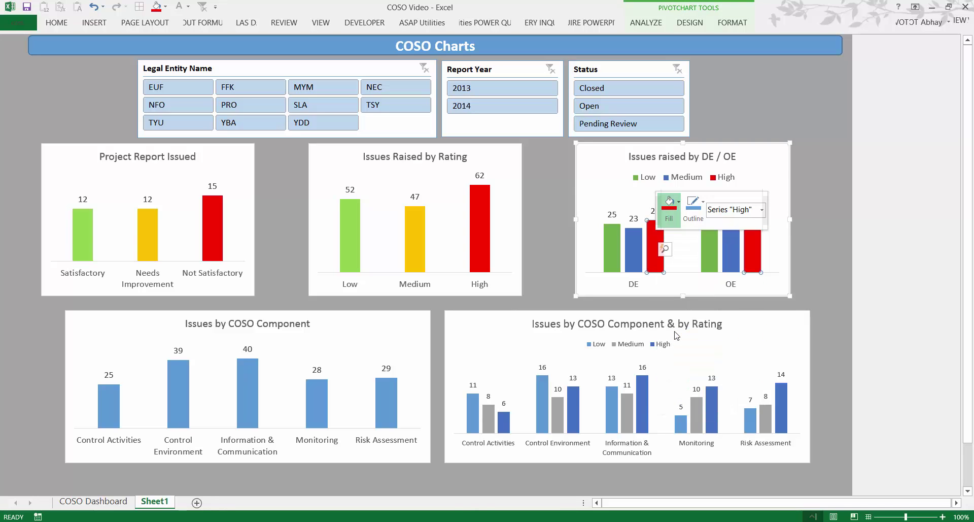
Step: Fill the Low series of the Issues by COSO Component & by Rating chart with standard light green
left_click(473, 414)
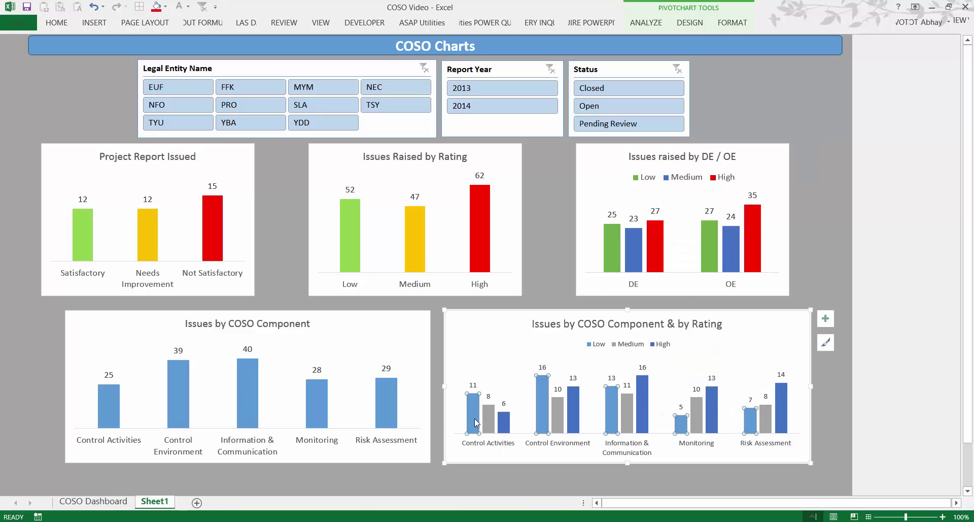
right_click(475, 422)
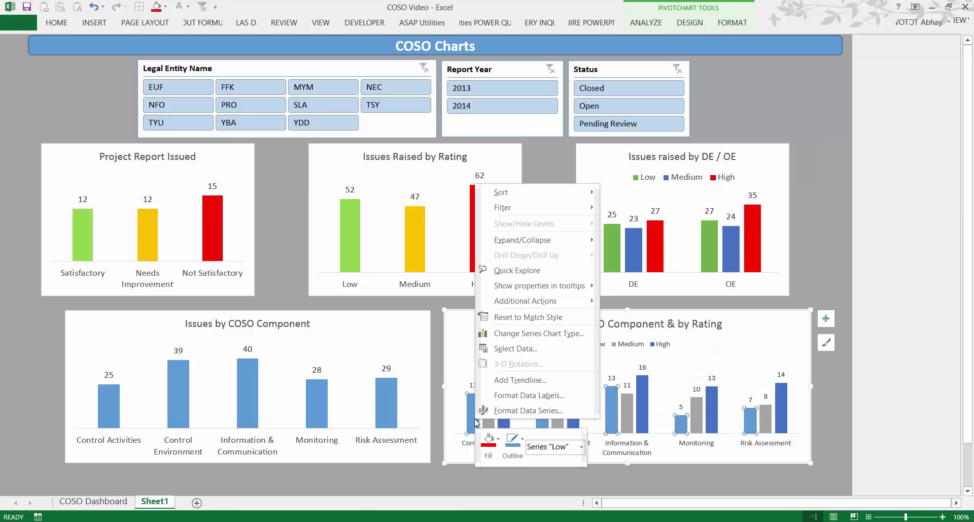
left_click(489, 447)
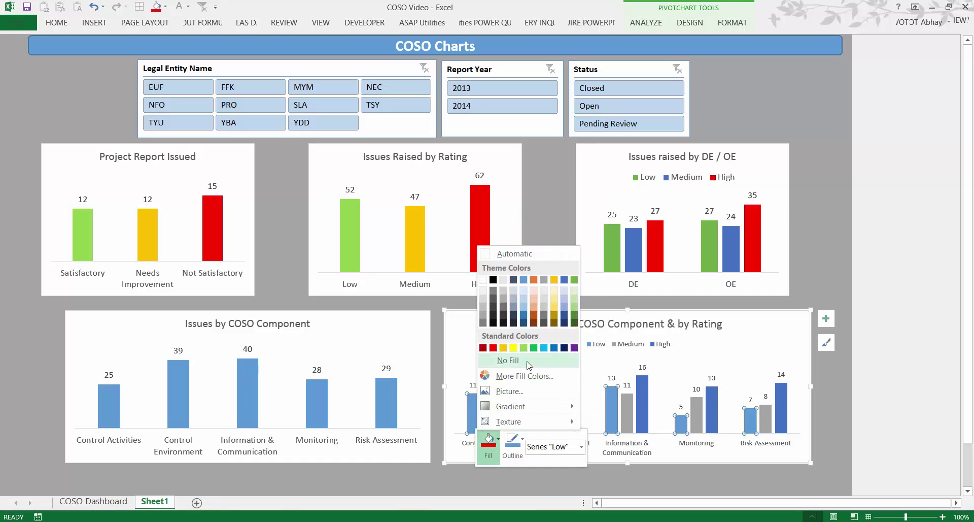
left_click(523, 348)
Step: Fill the Medium series of the Issues by COSO Component & by Rating chart with the amber standard color
left_click(490, 414)
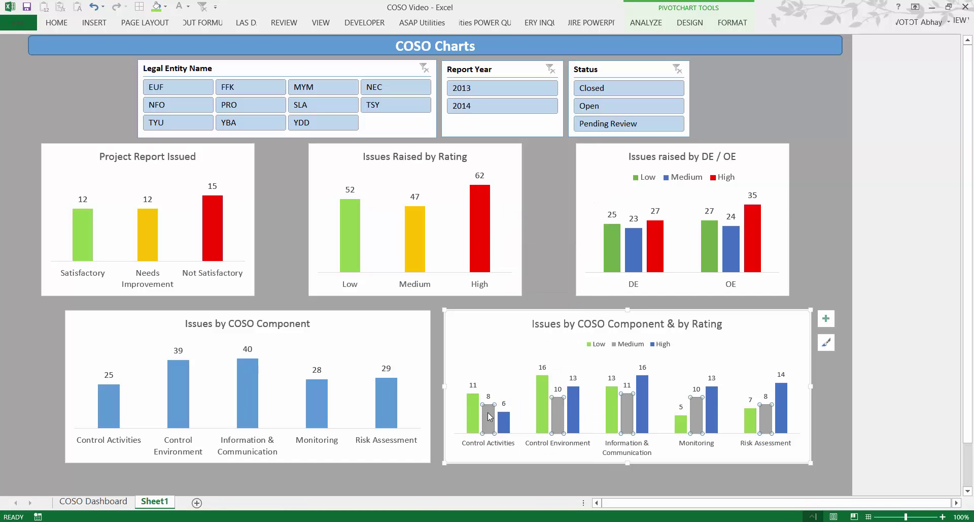
right_click(490, 415)
left_click(512, 405)
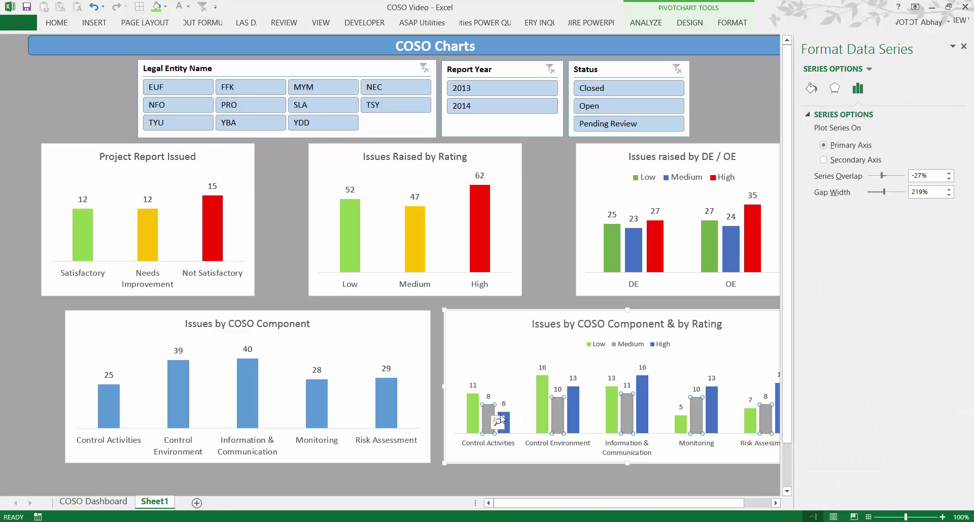
right_click(491, 422)
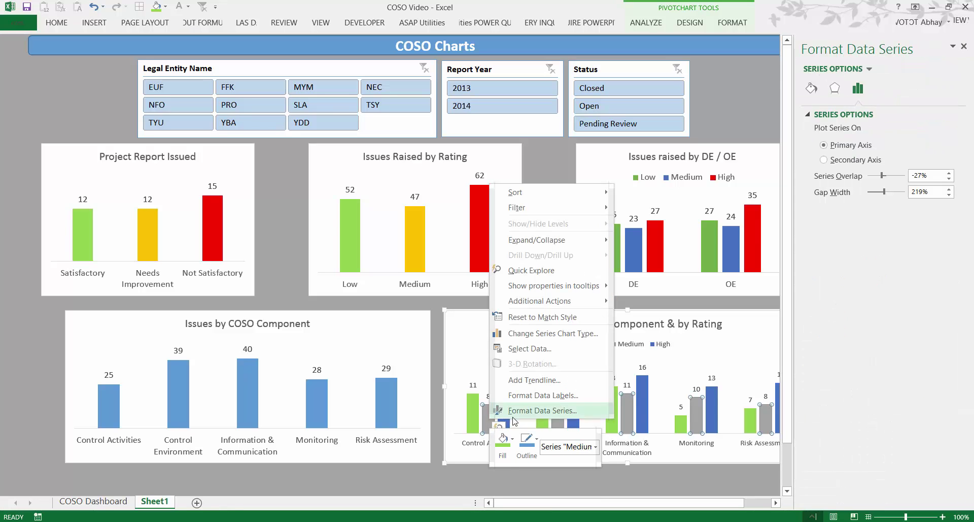
left_click(512, 447)
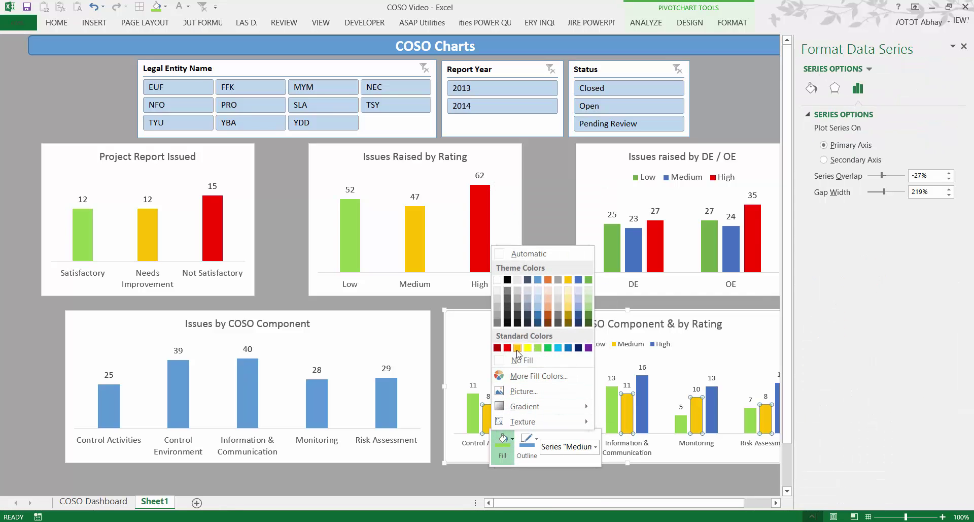
left_click(513, 376)
Step: Fill the High series of the Issues by COSO Component & by Rating chart with red and close the series formatting options
right_click(504, 420)
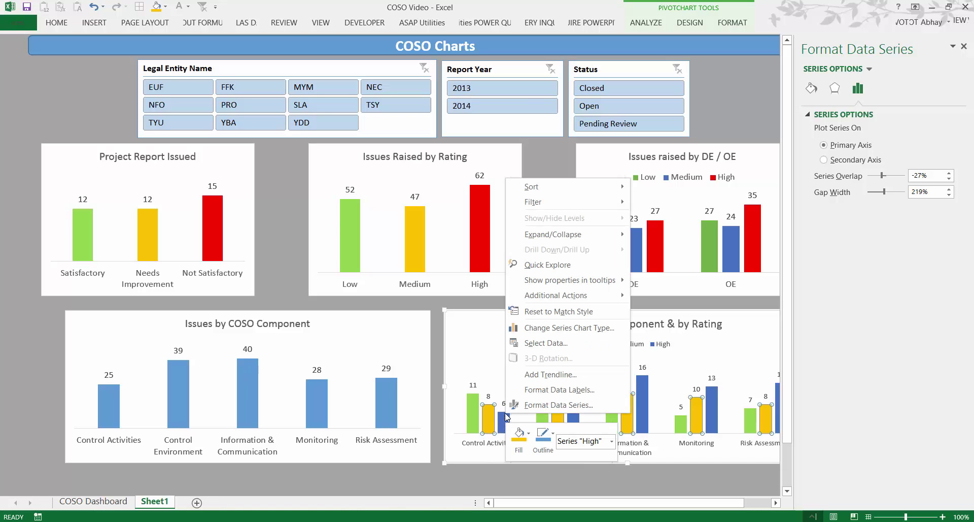
left_click(517, 406)
right_click(504, 421)
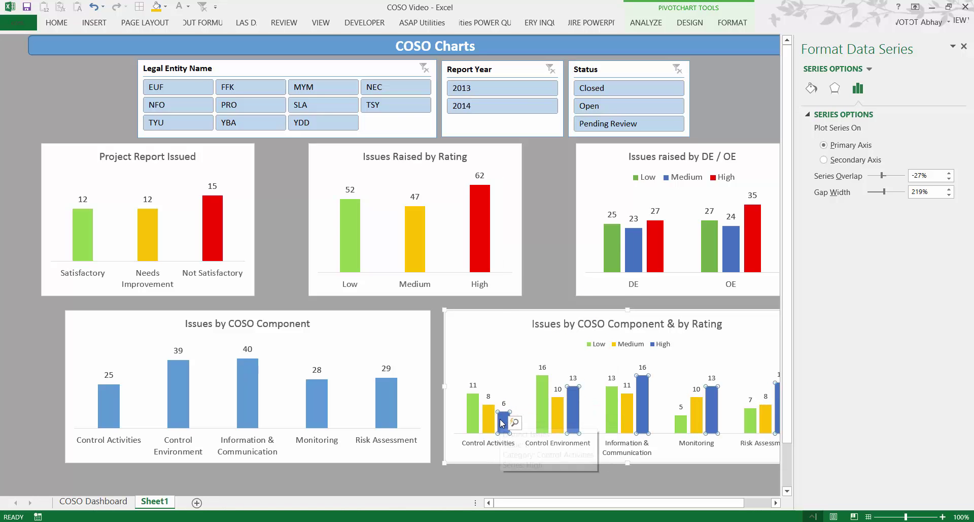
left_click(516, 447)
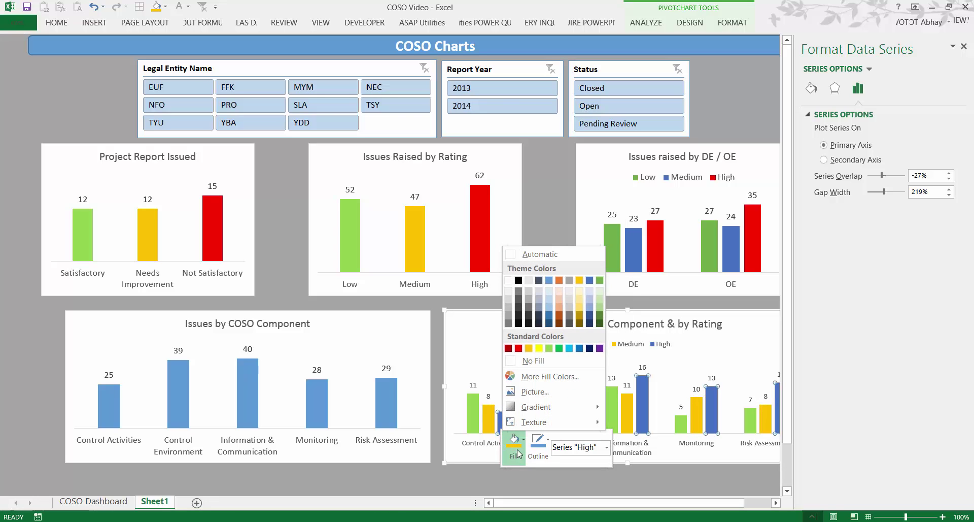
left_click(518, 348)
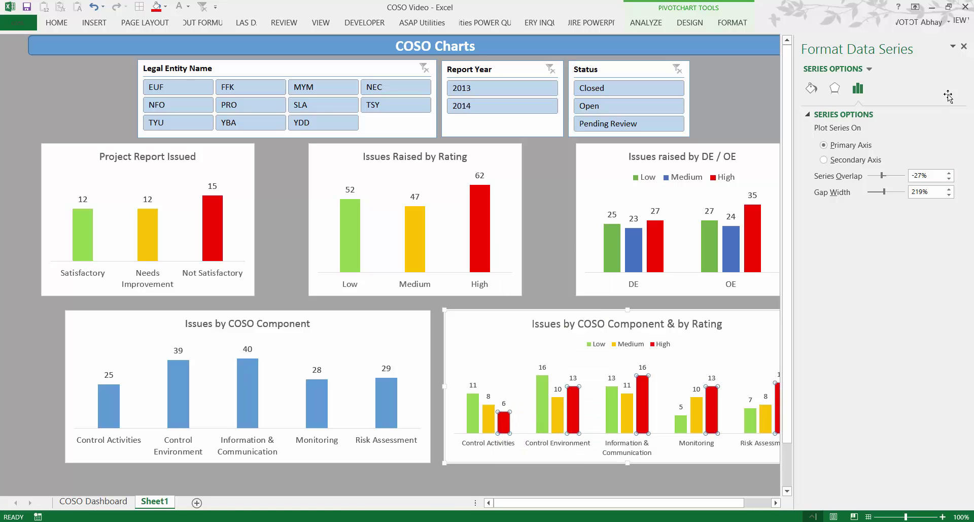
left_click(964, 48)
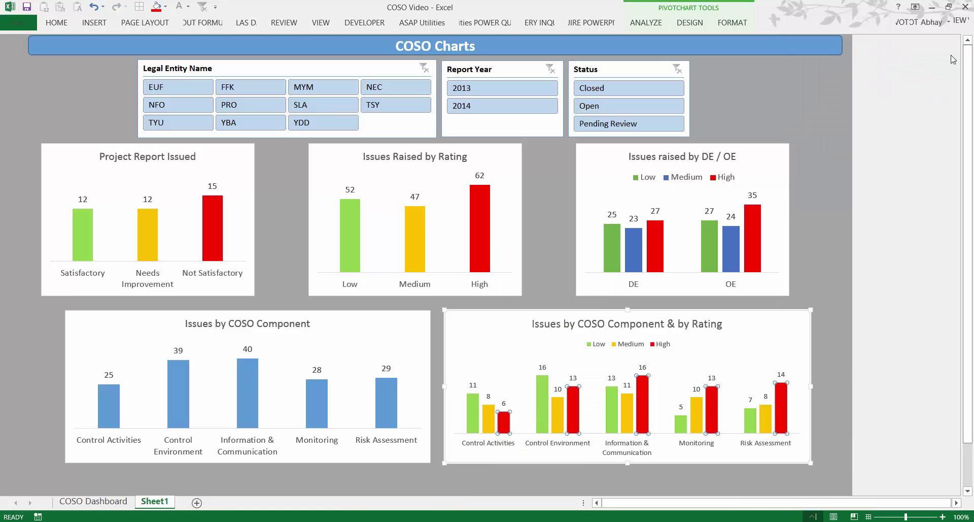
Step: Fill the Medium series of the Issues raised by DE / OE chart with the amber standard color and deselect the chart
left_click(633, 251)
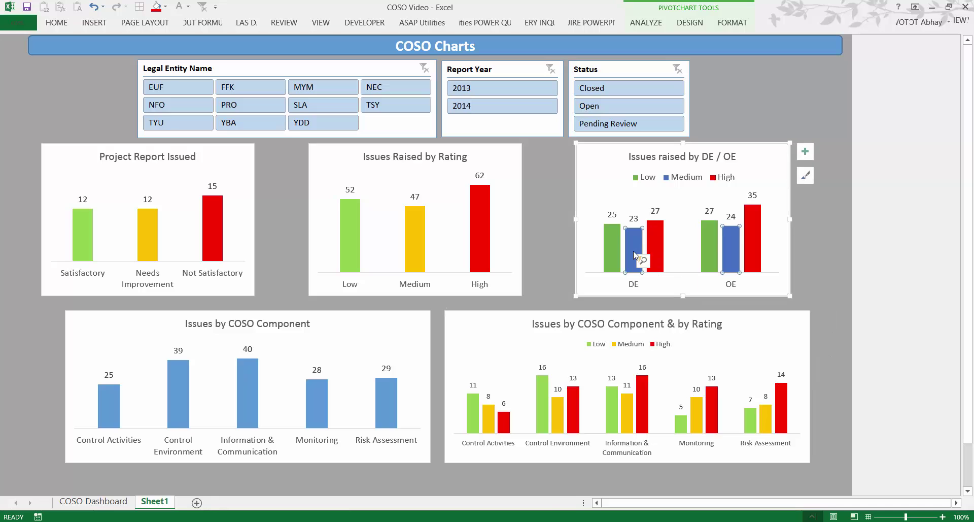
right_click(633, 251)
left_click(655, 220)
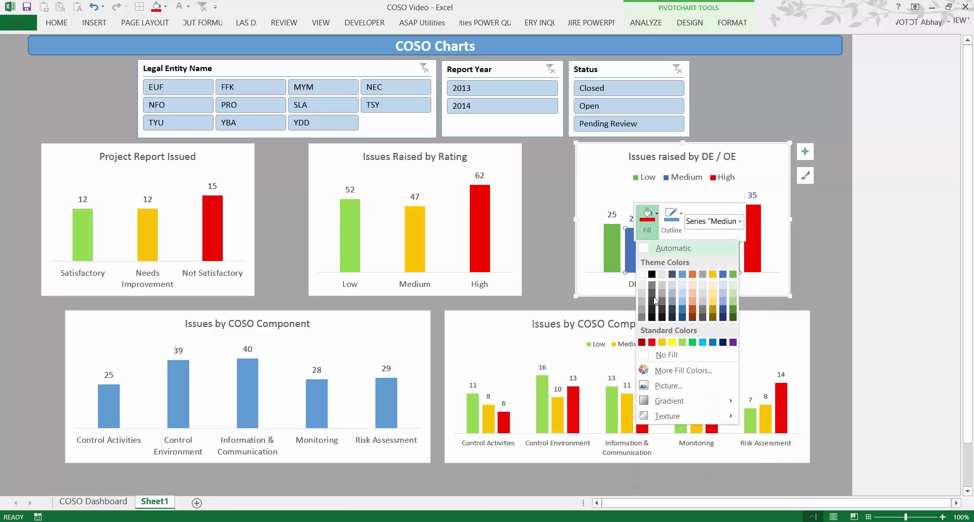
left_click(665, 345)
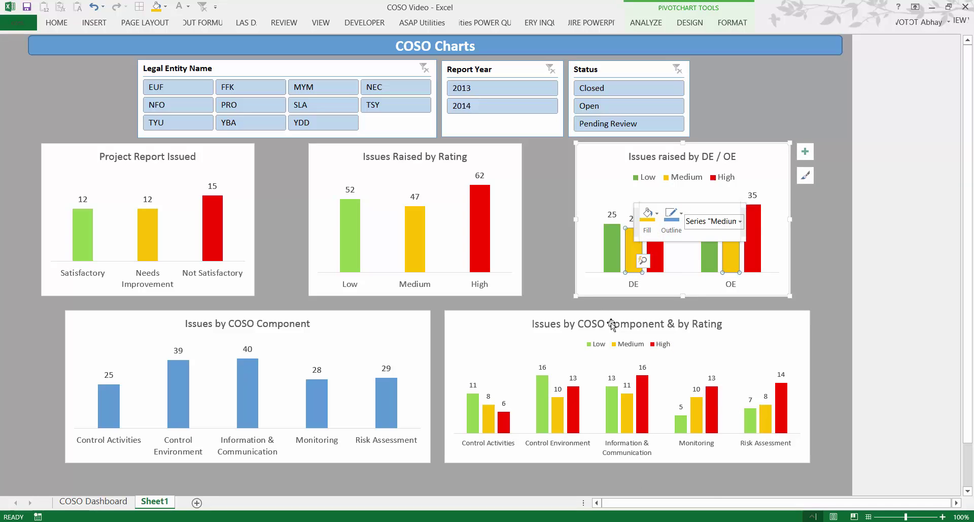
left_click(554, 245)
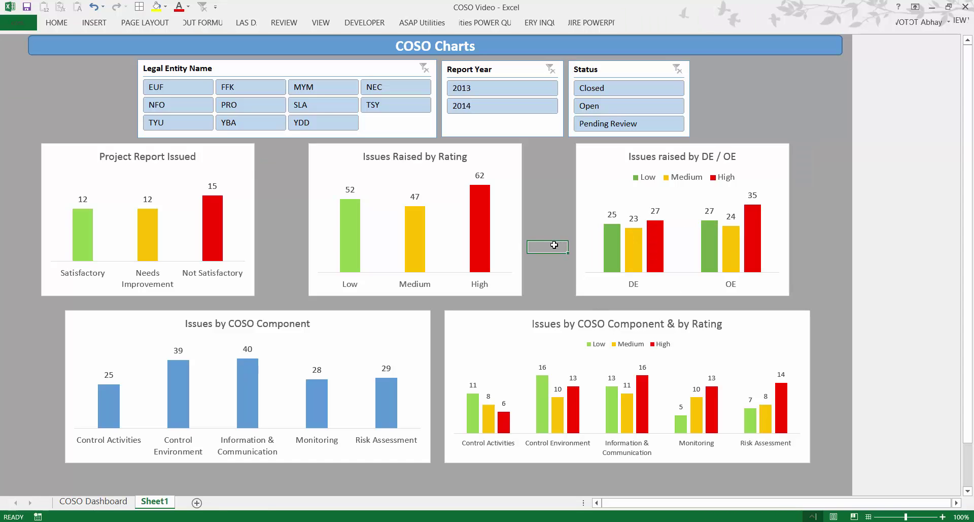
Step: View the charts for legal entities YBA and SLA, and for EUF with report year 2014 and status Open
left_click(239, 122)
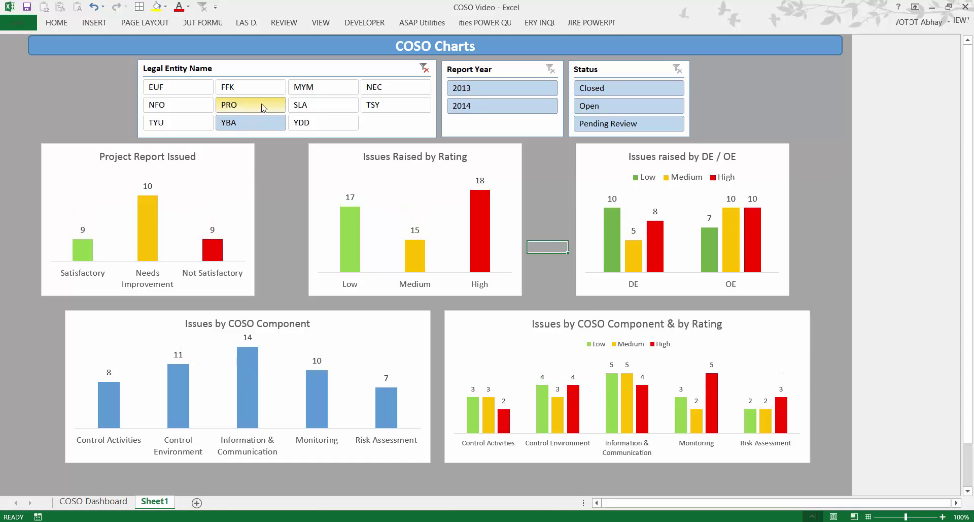
left_click(299, 106)
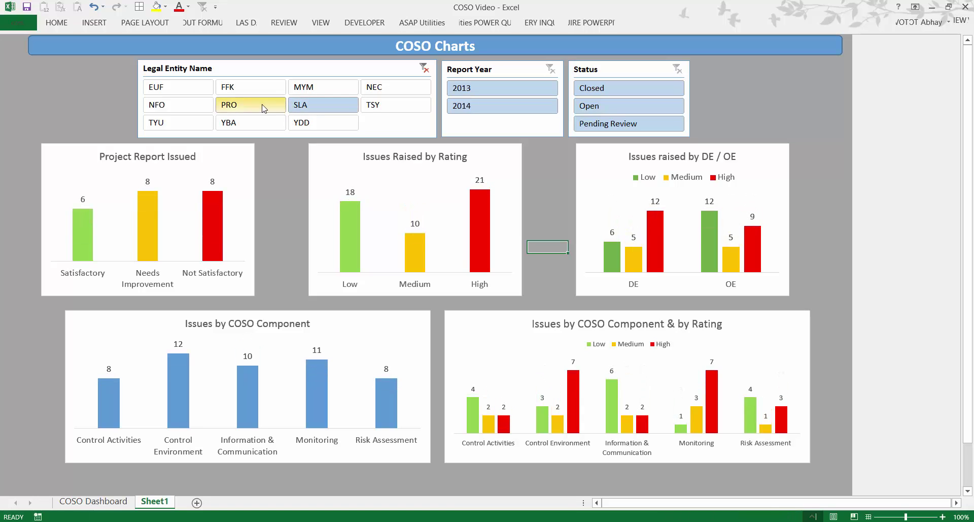
left_click(152, 87)
left_click(461, 107)
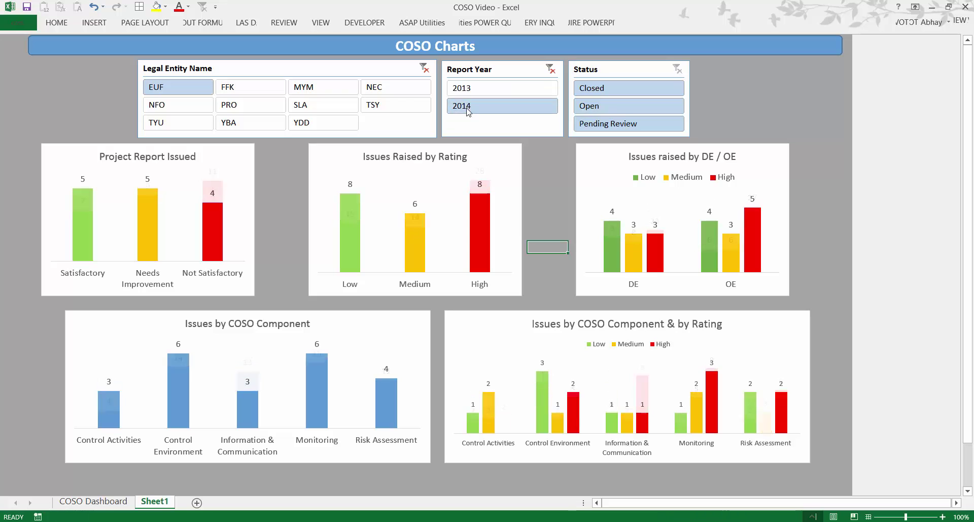
left_click(598, 107)
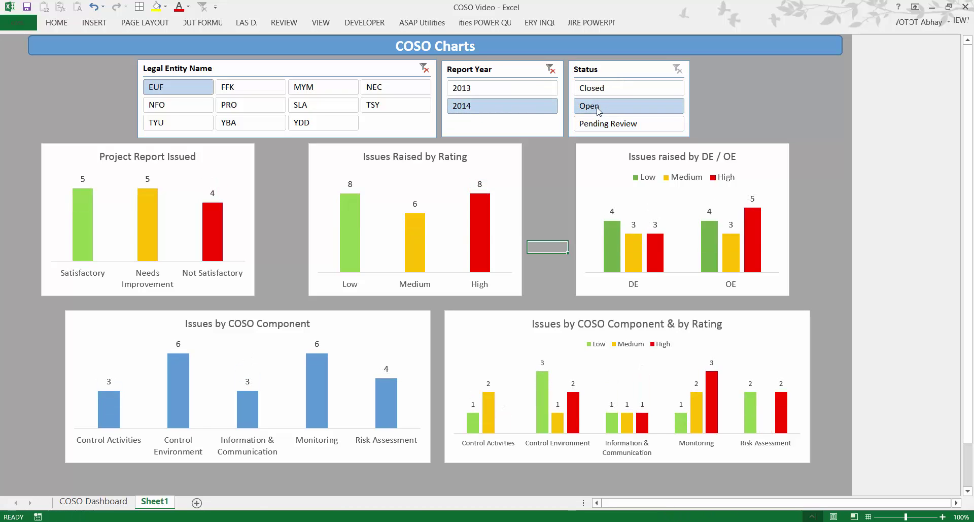
Step: Filter the charts to legal entity YBA and clear the Report Year and Status filters
left_click(253, 125)
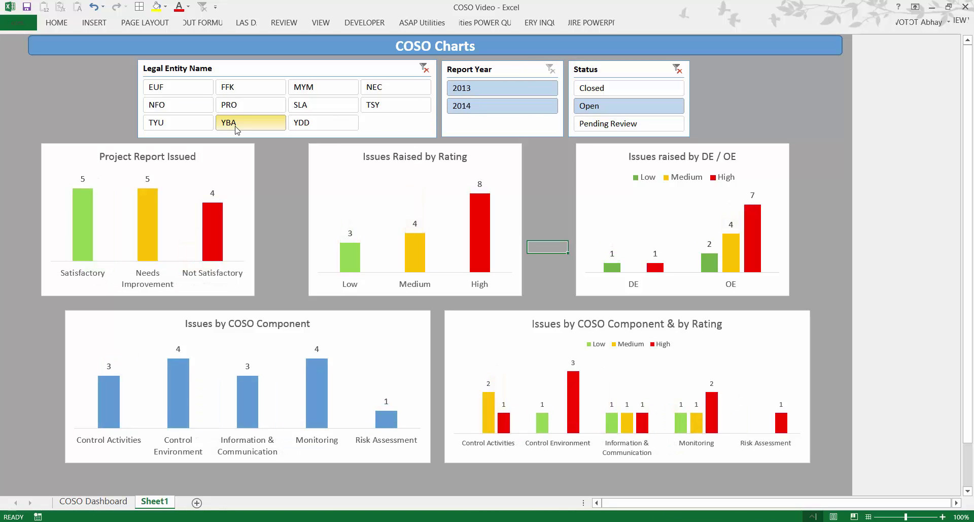
left_click(677, 69)
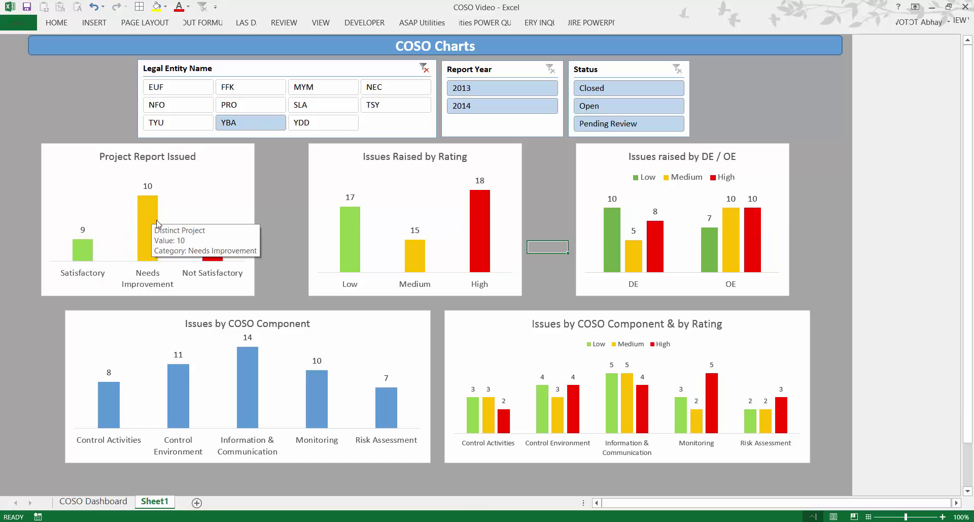
mouse_move(223, 253)
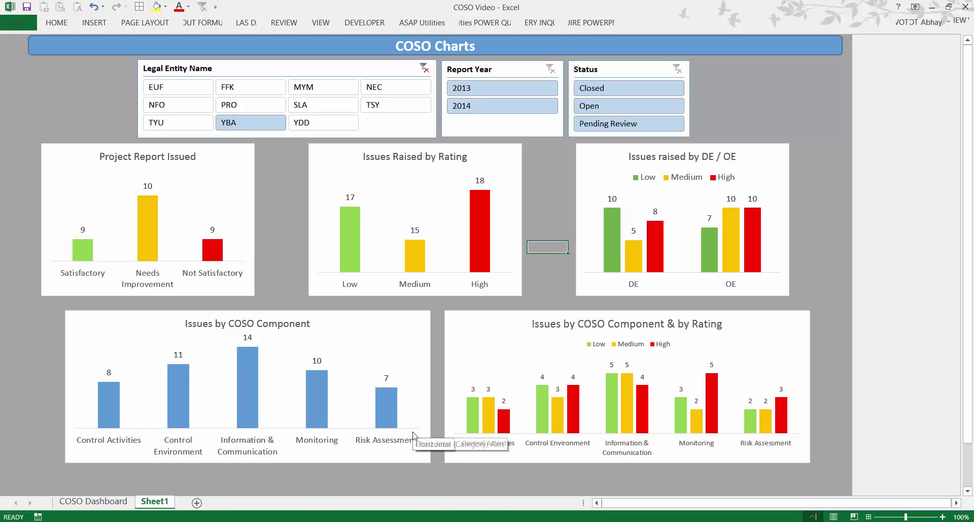
Step: Open the Issue Listing for COSO workbook and add Project 151 as the audit name in a new row 563 of the issue table
right_click(429, 518)
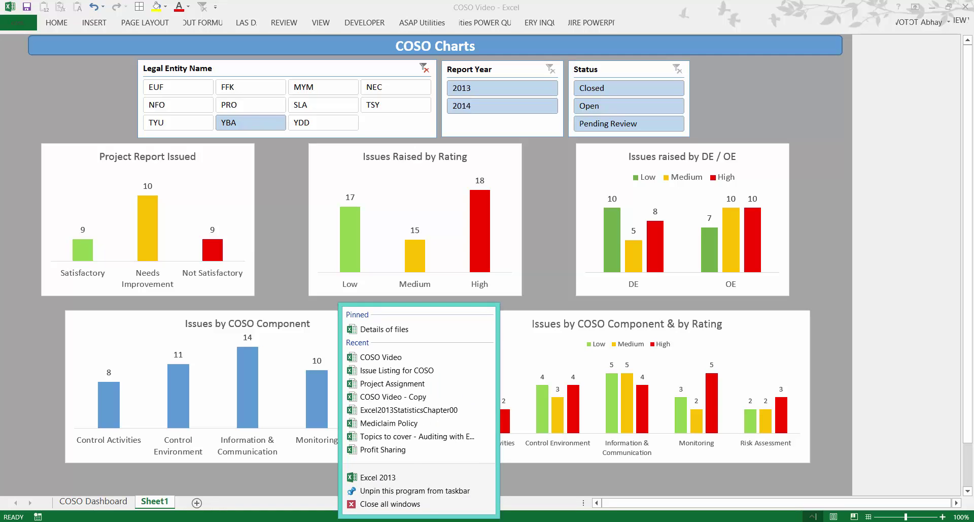
left_click(419, 373)
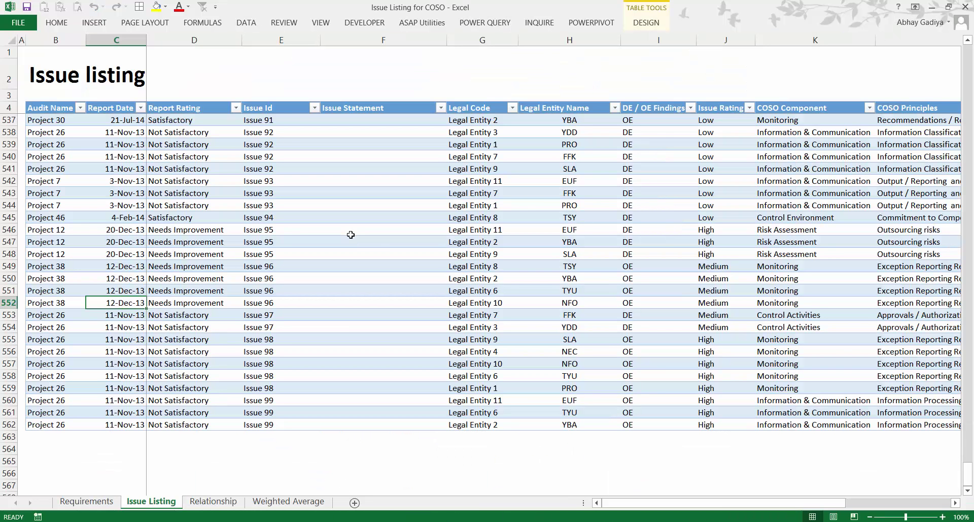
left_click(63, 436)
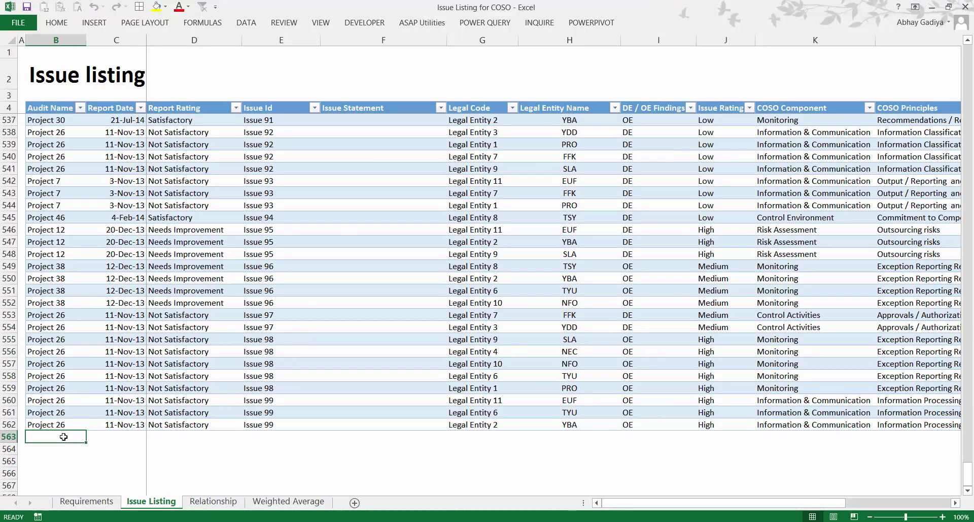
type("Pro")
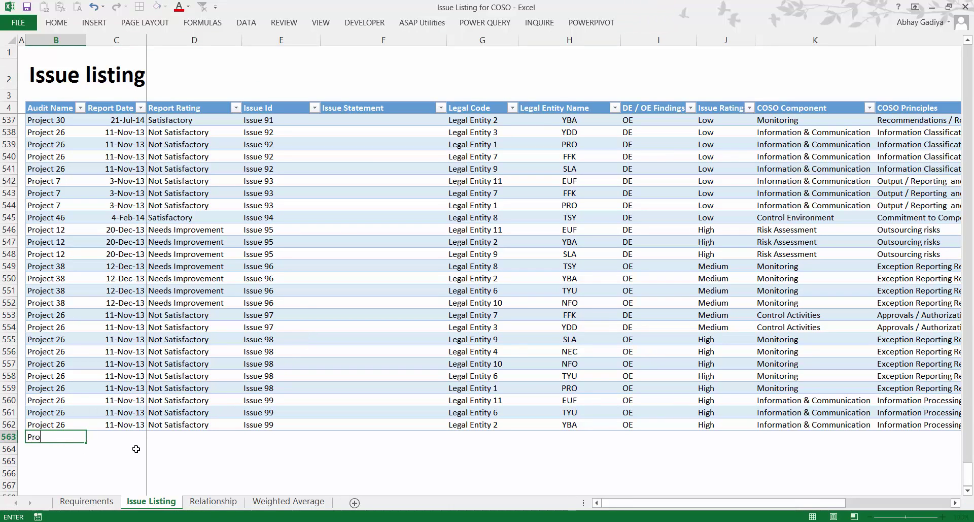
type("ject 151")
key("Tab")
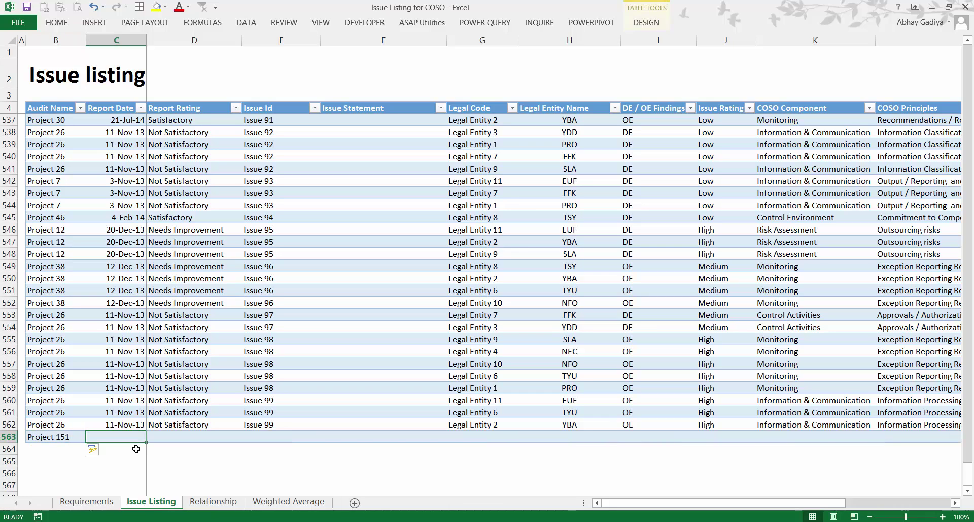
Step: Enter report date 12/12/2014 for Project 151 and fill the Not Satisfactory report rating down from the row above
type("12/12/")
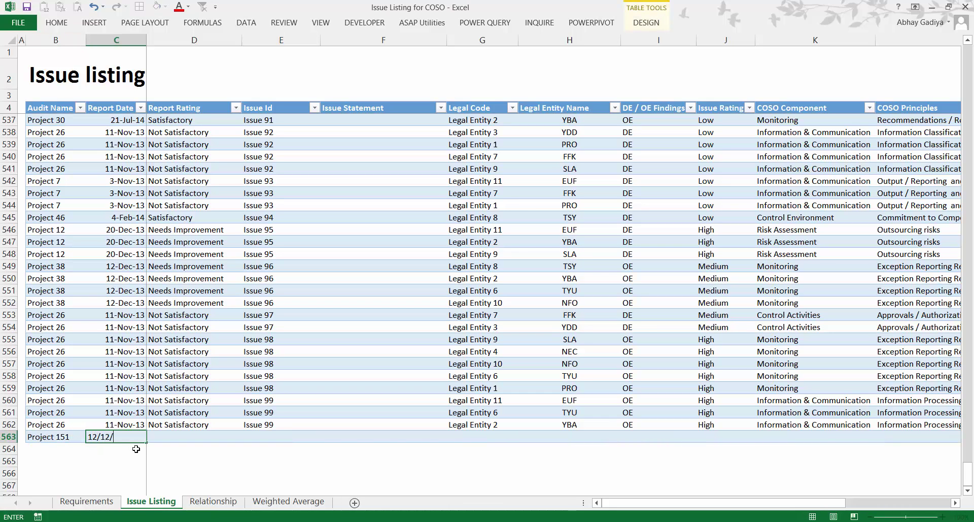
type("2014")
key("Tab")
key("ctrl+d")
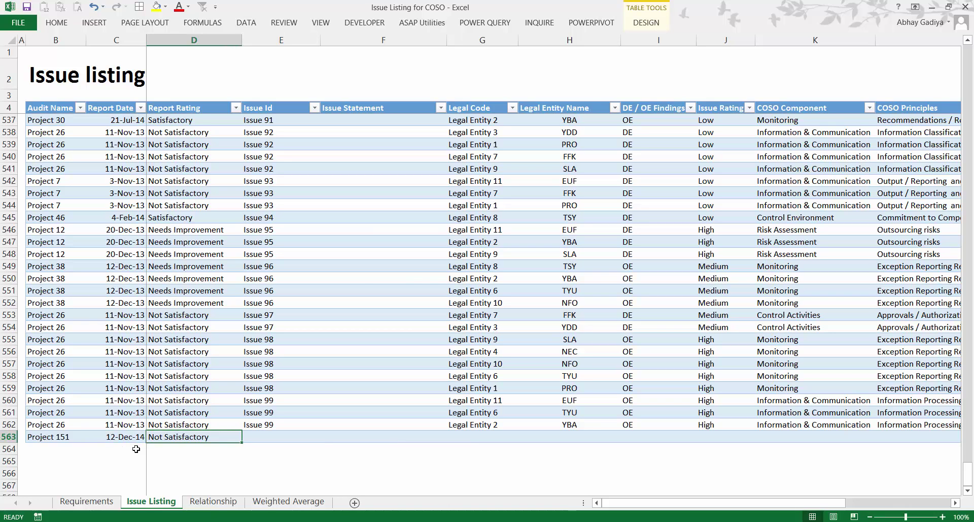
Step: Switch to the COSO Video workbook and examine the Not Satisfactory category of the Project Report Issued chart
key("alt+Tab")
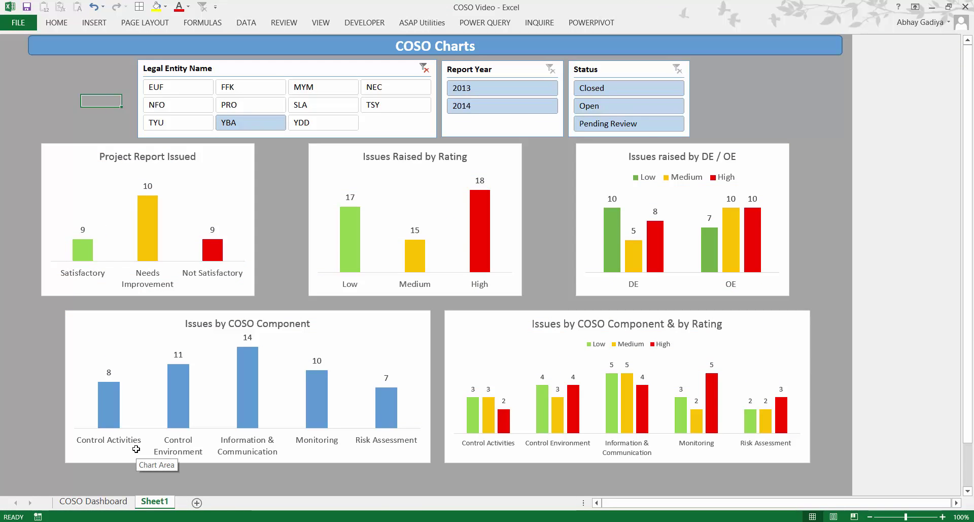
key("alt+Tab")
key("alt+Tab")
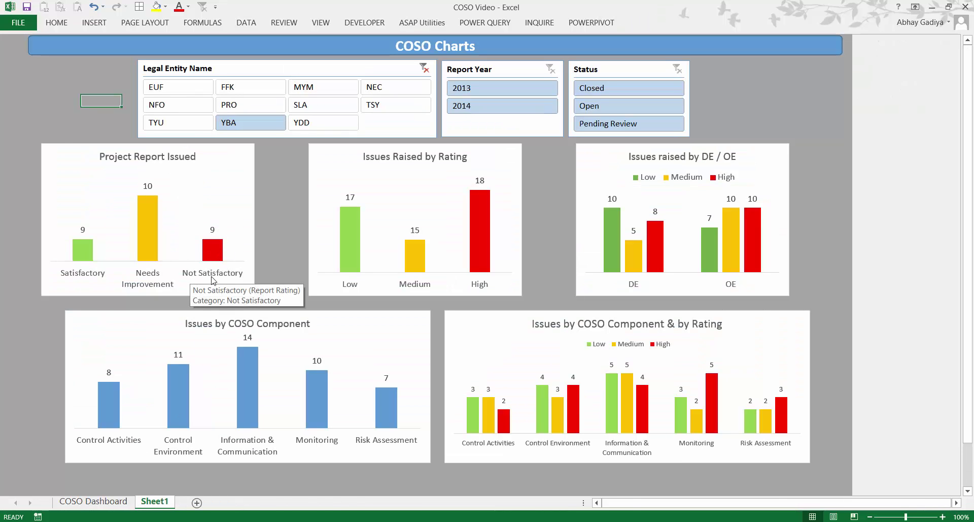
Step: Return to the Issue Listing for COSO workbook and enter Issue 201 as the issue ID for Project 151
key("alt+Tab")
left_click(280, 437)
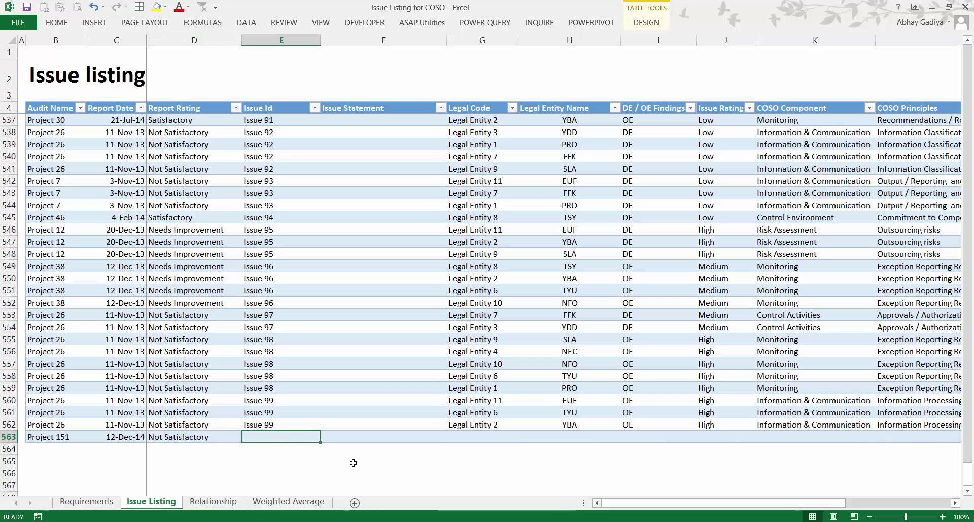
type("Issue")
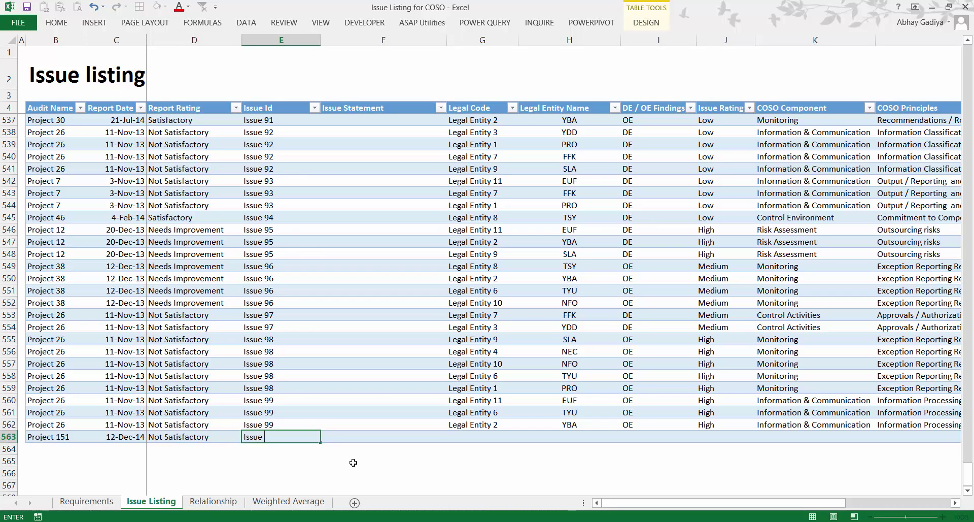
key("Tab")
key("Tab")
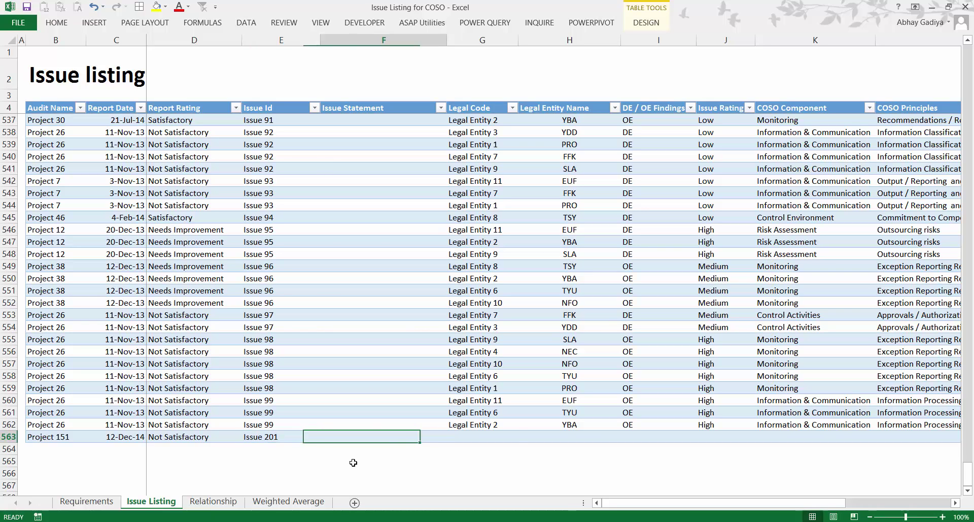
Step: Fill Legal Entity 2 and entity name YBA down from the row above for Project 151 and enter OE as the finding type
key("ctrl+d")
key("Tab")
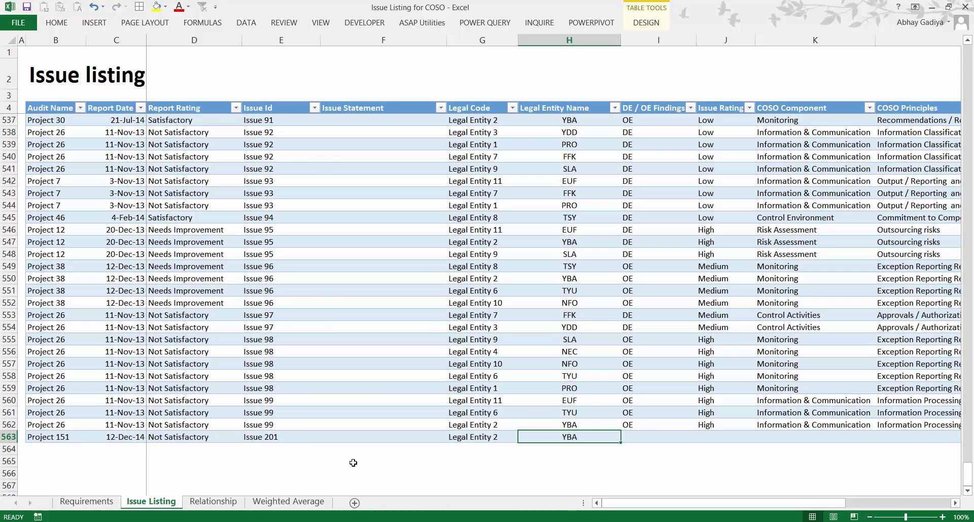
key("Tab")
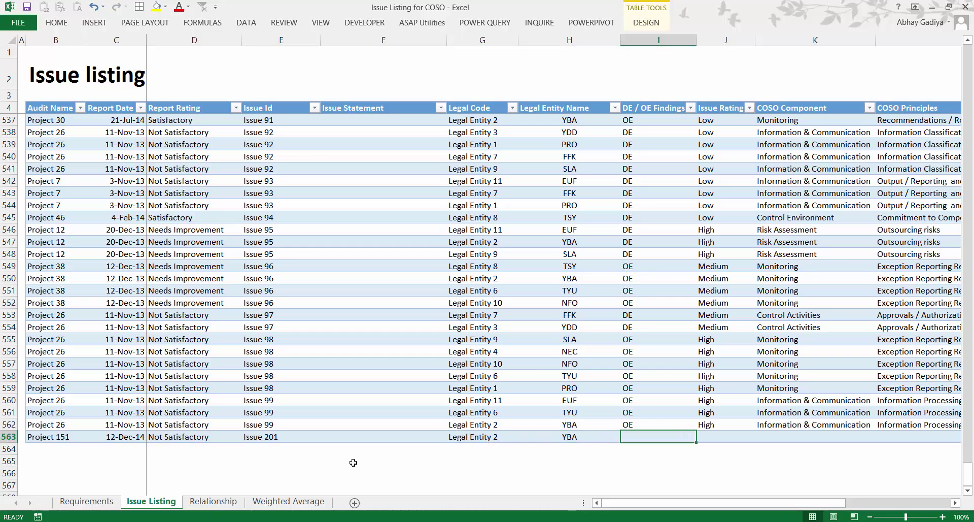
type("OE")
key("Tab")
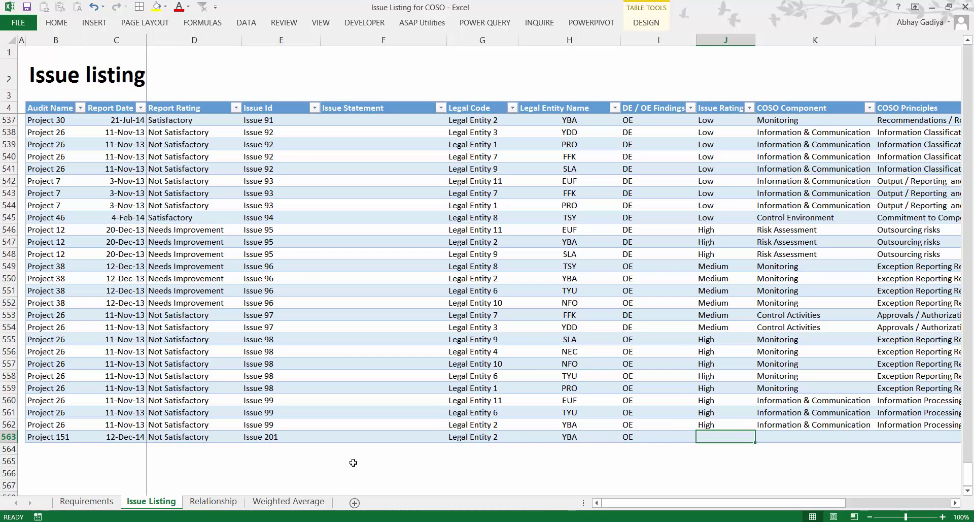
Step: Fill the High issue rating and the Information & Communication COSO component down into the Project 151 row
key("ctrl+f")
key("Escape")
key("Tab")
key("ctrl+d")
key("Tab")
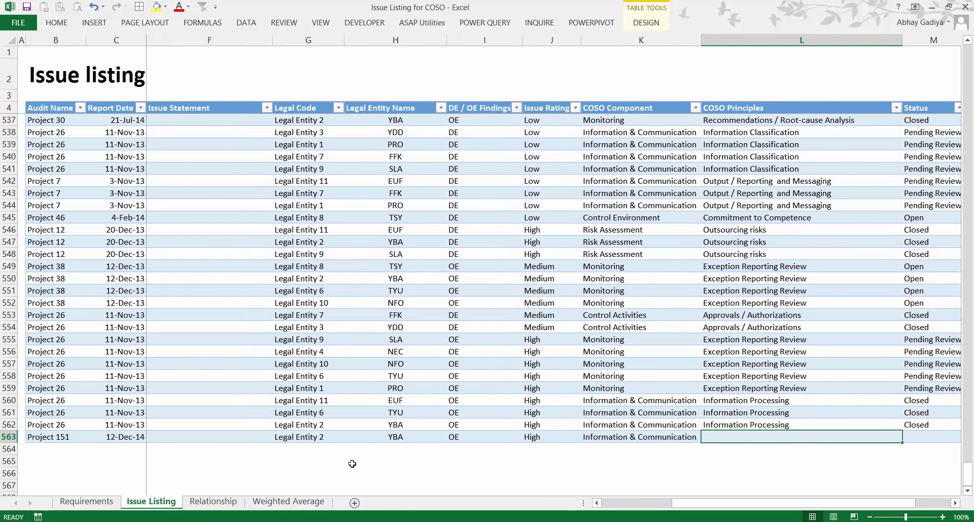
Step: Fill the Information Processing COSO principle down from the row above and set the Project 151 status to Open
key("ctrl+d")
key("Tab")
type("Op")
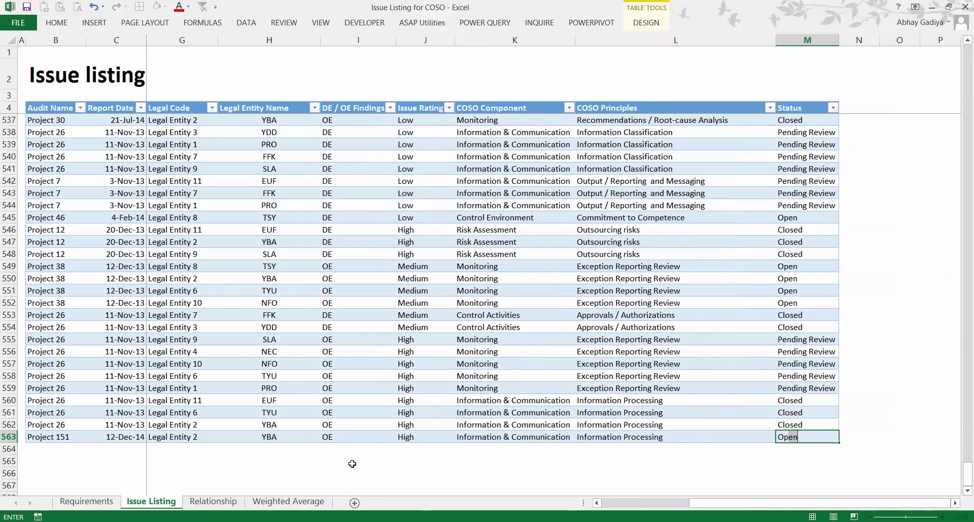
key("Return")
key("Up")
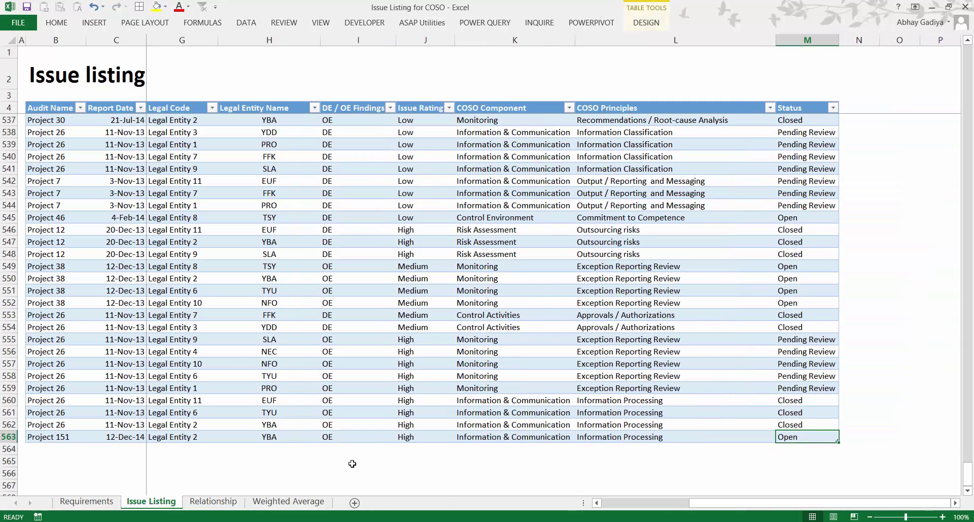
Step: Switch to the COSO Video workbook and try refreshing all data and updating all linked PowerPivot tables
key("alt+Tab")
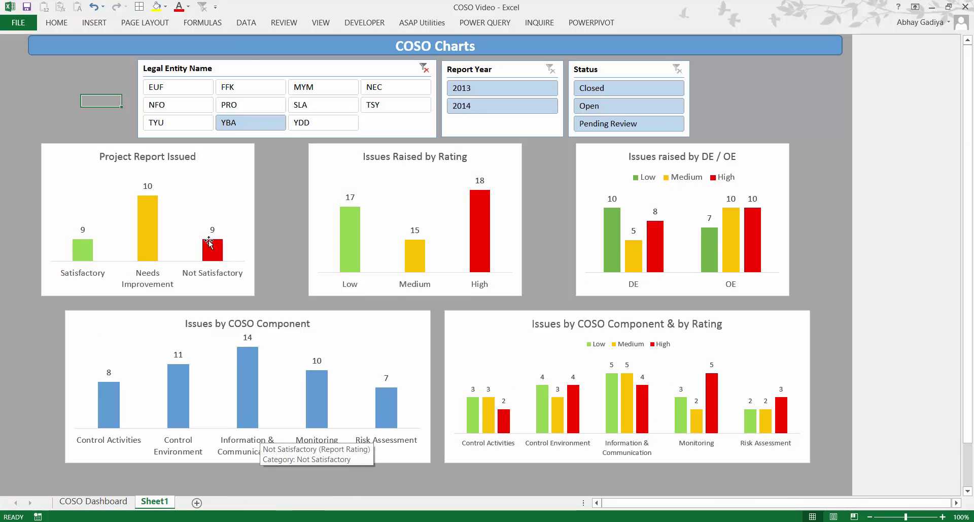
double_click(246, 23)
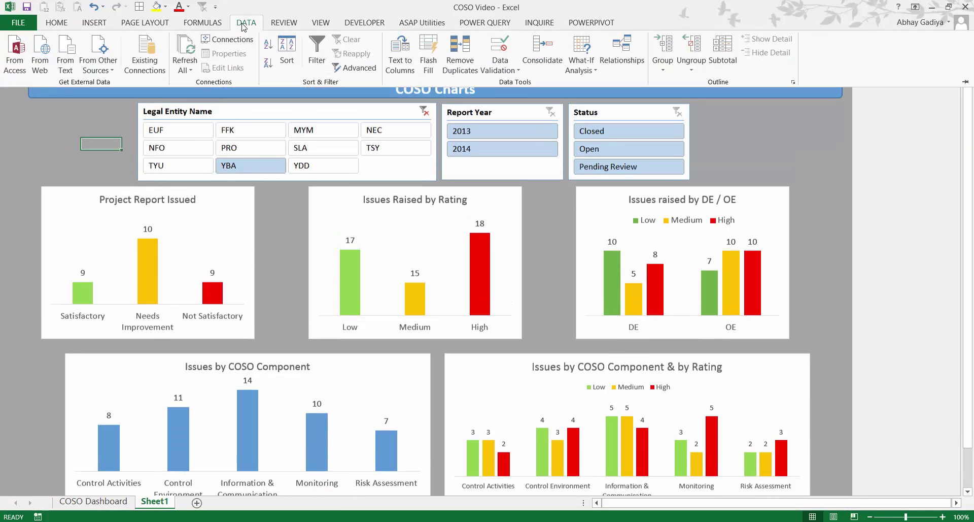
left_click(184, 52)
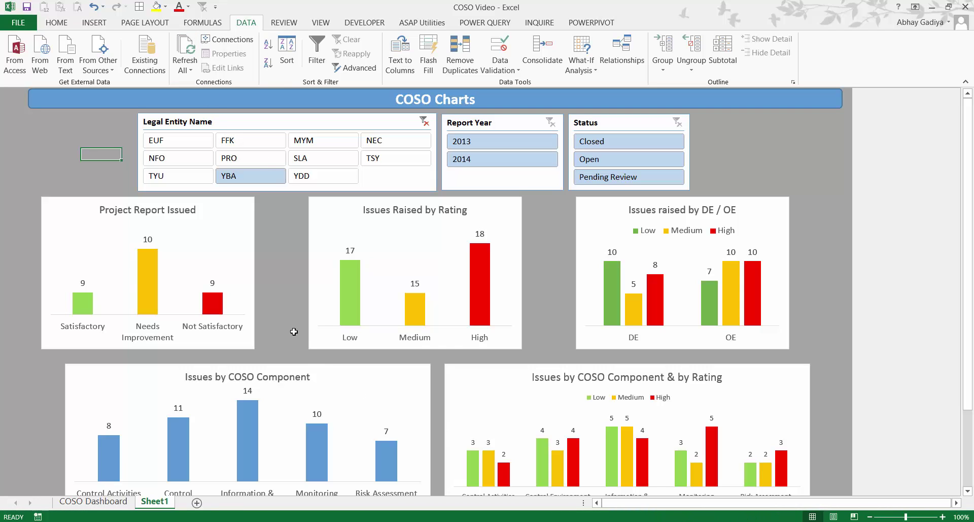
left_click(566, 23)
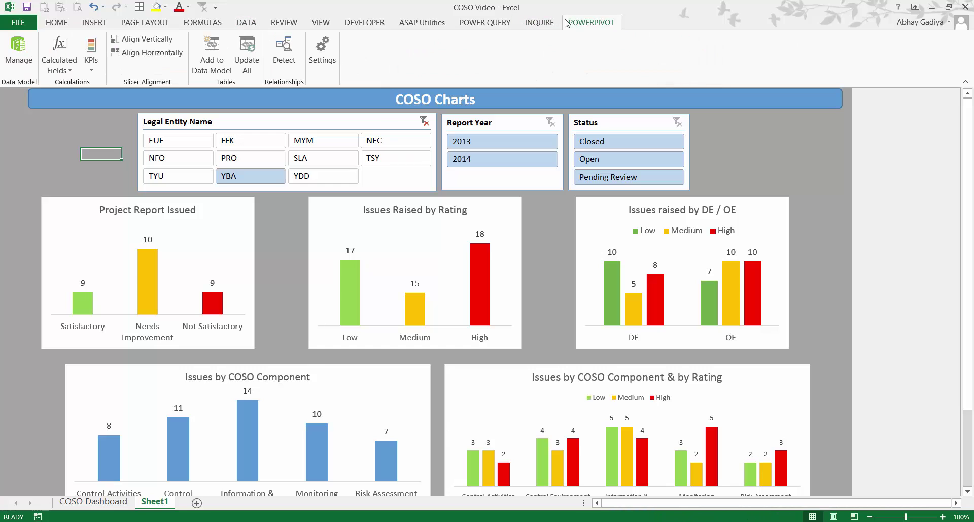
left_click(249, 57)
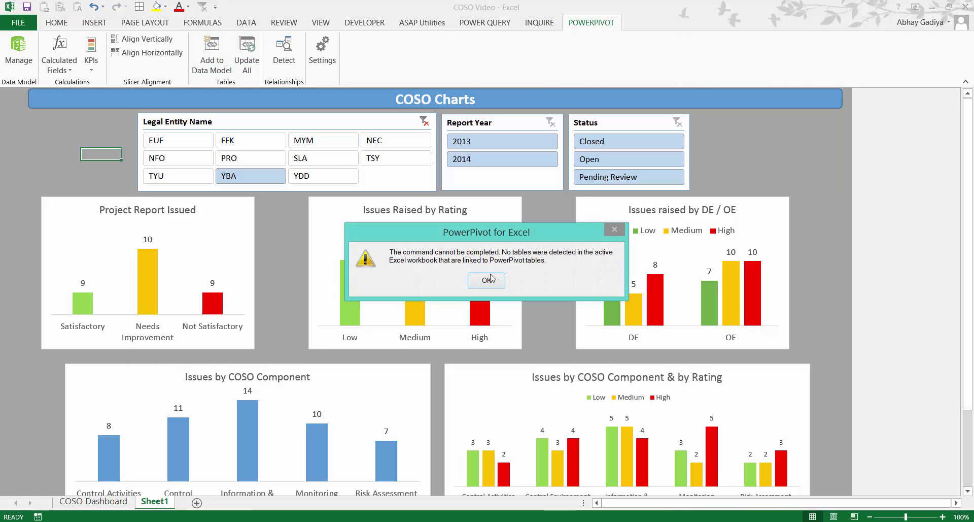
left_click(487, 282)
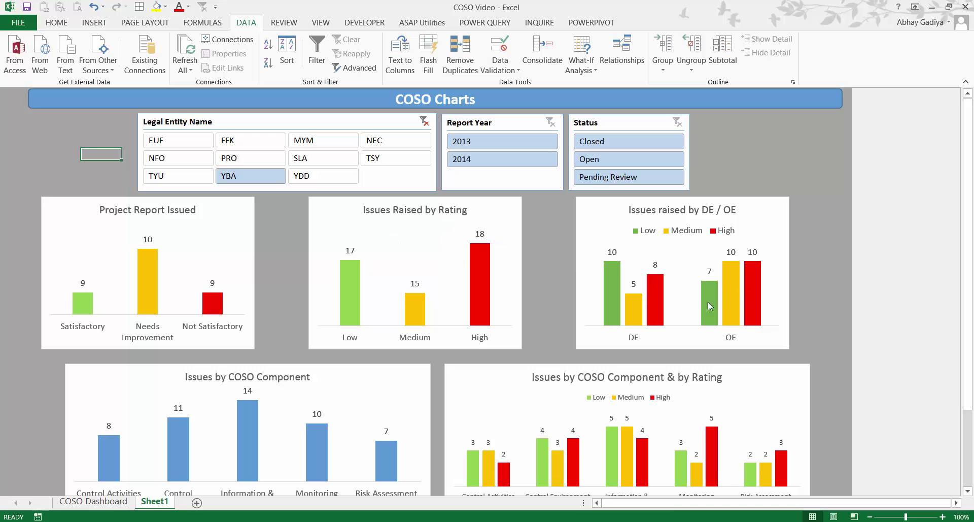
Step: Return to the Issue Listing for COSO workbook and save it with the new Project 151 row
left_click(419, 521)
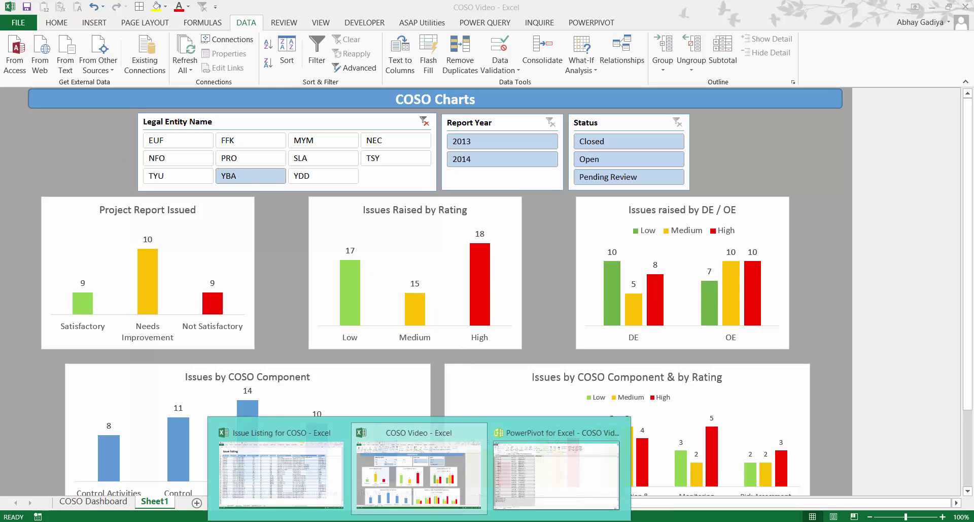
left_click(280, 462)
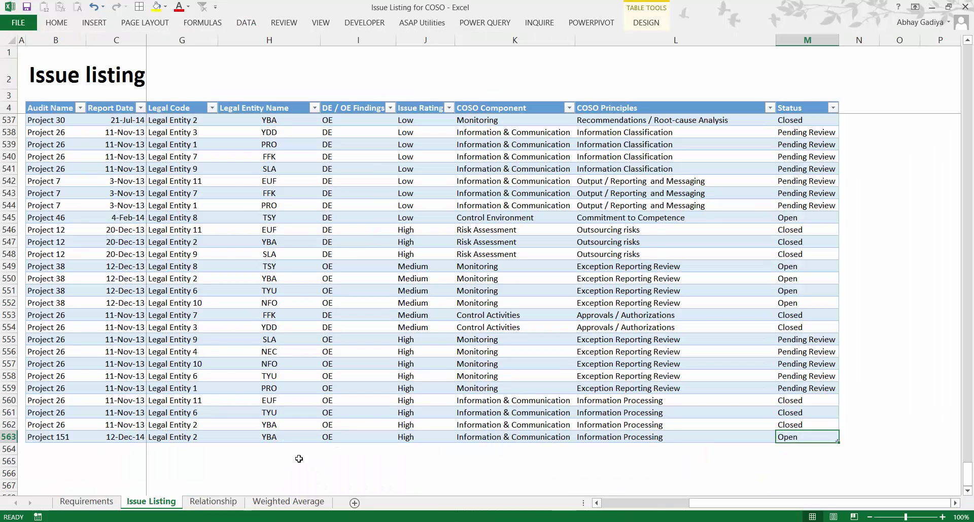
left_click(223, 364)
key("ctrl+s")
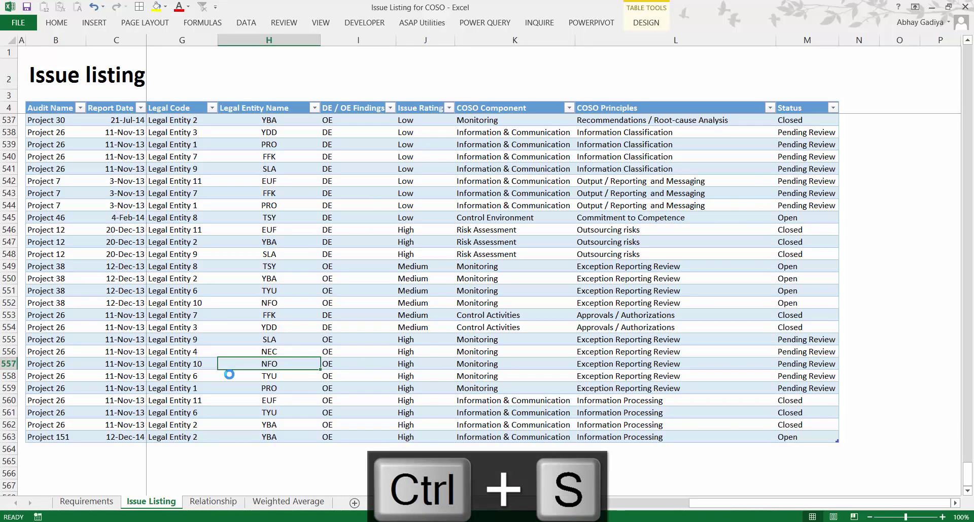
Step: Switch to the COSO Video workbook and refresh all its data so the dashboard charts include the new issue
key("alt+Tab")
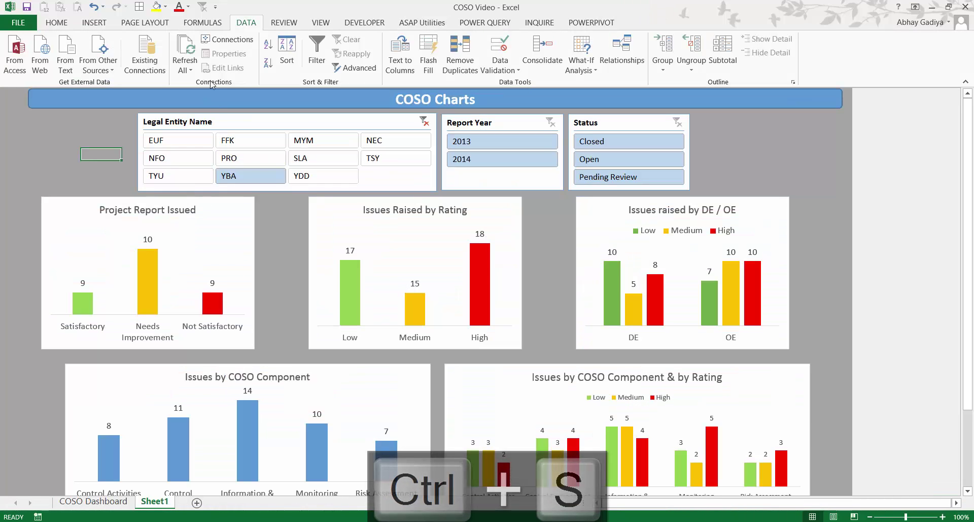
left_click(186, 51)
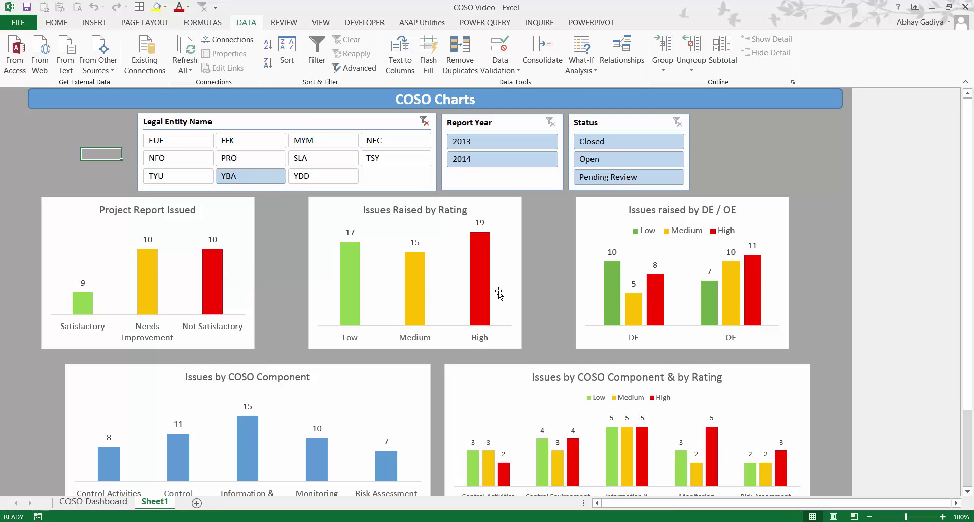
Step: Collapse the ribbon and clear the Legal Entity Name slicer filter so the charts cover all legal entities
mouse_move(483, 294)
key("ctrl+F1")
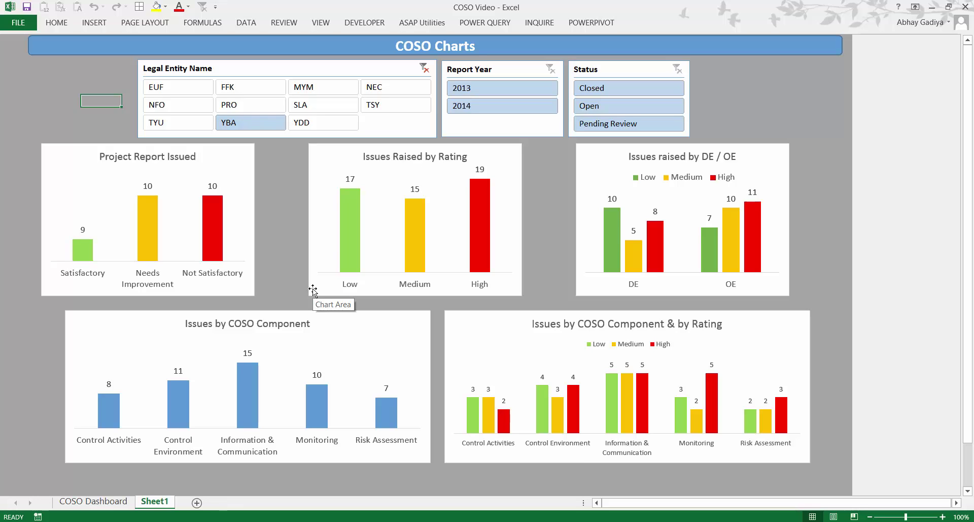
left_click(424, 67)
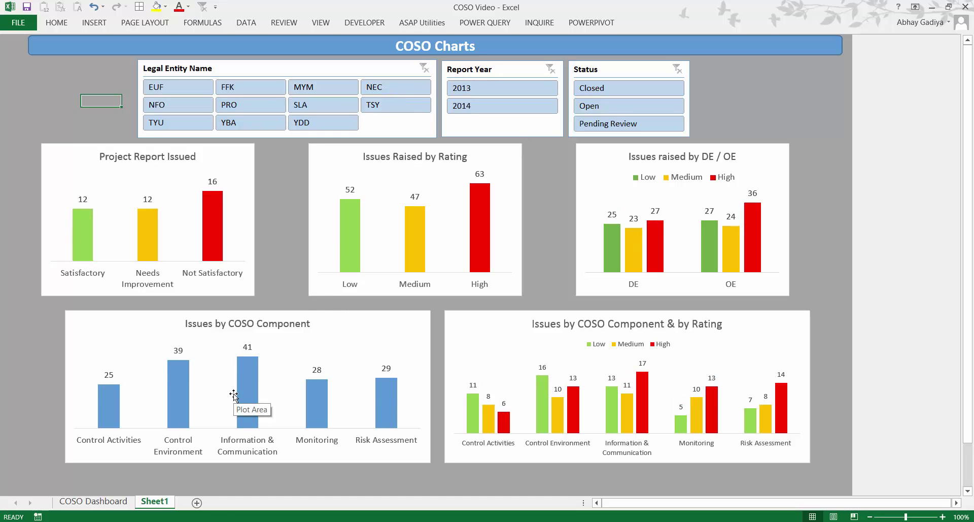